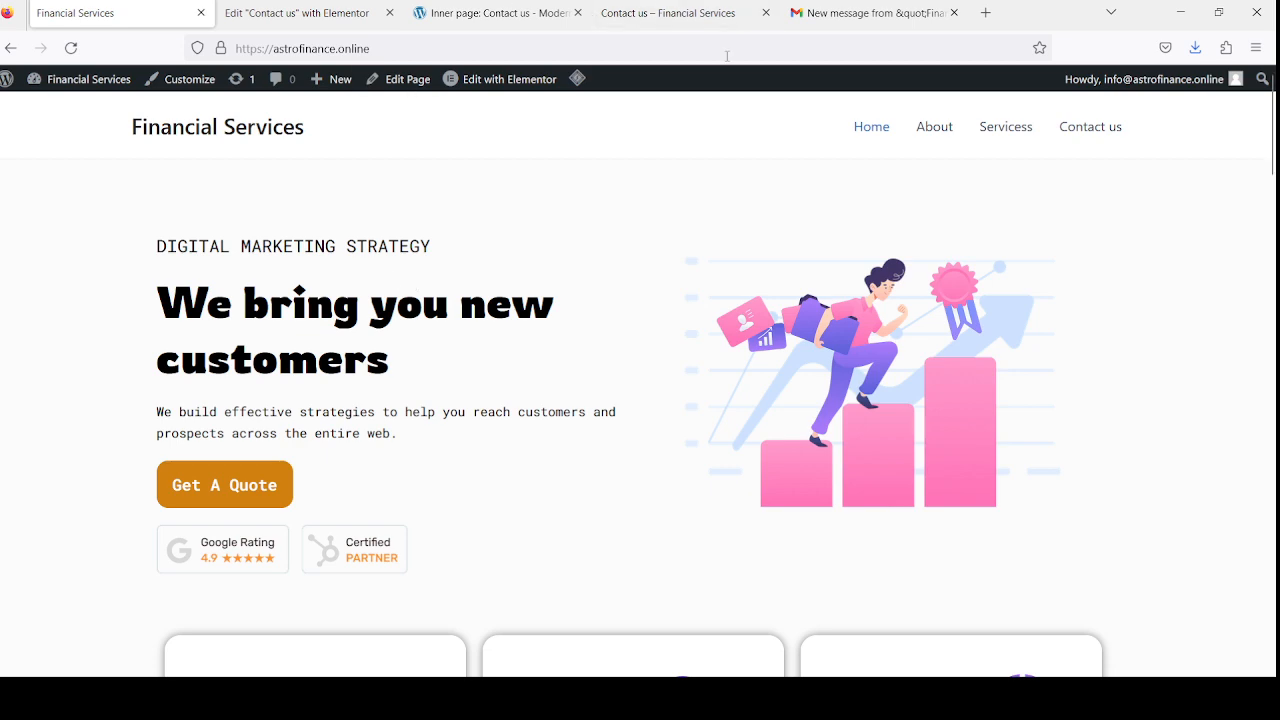
# - Open canva.com in a new browser tab and log in with the Google account
pyautogui.click(986, 14)
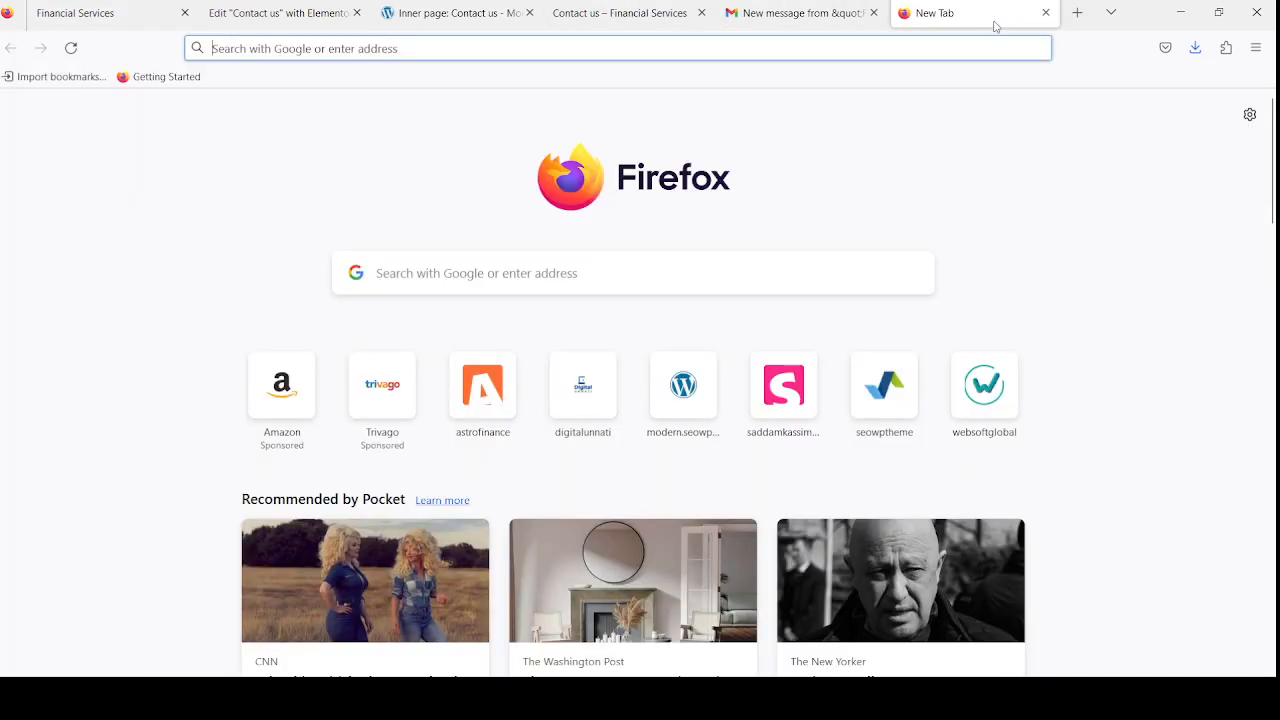
pyautogui.hotkey('ctrl', '+')
pyautogui.hotkey('ctrl', '+')
pyautogui.hotkey('ctrl', '+')
pyautogui.hotkey('ctrl', '+')
pyautogui.hotkey('ctrl', '+')
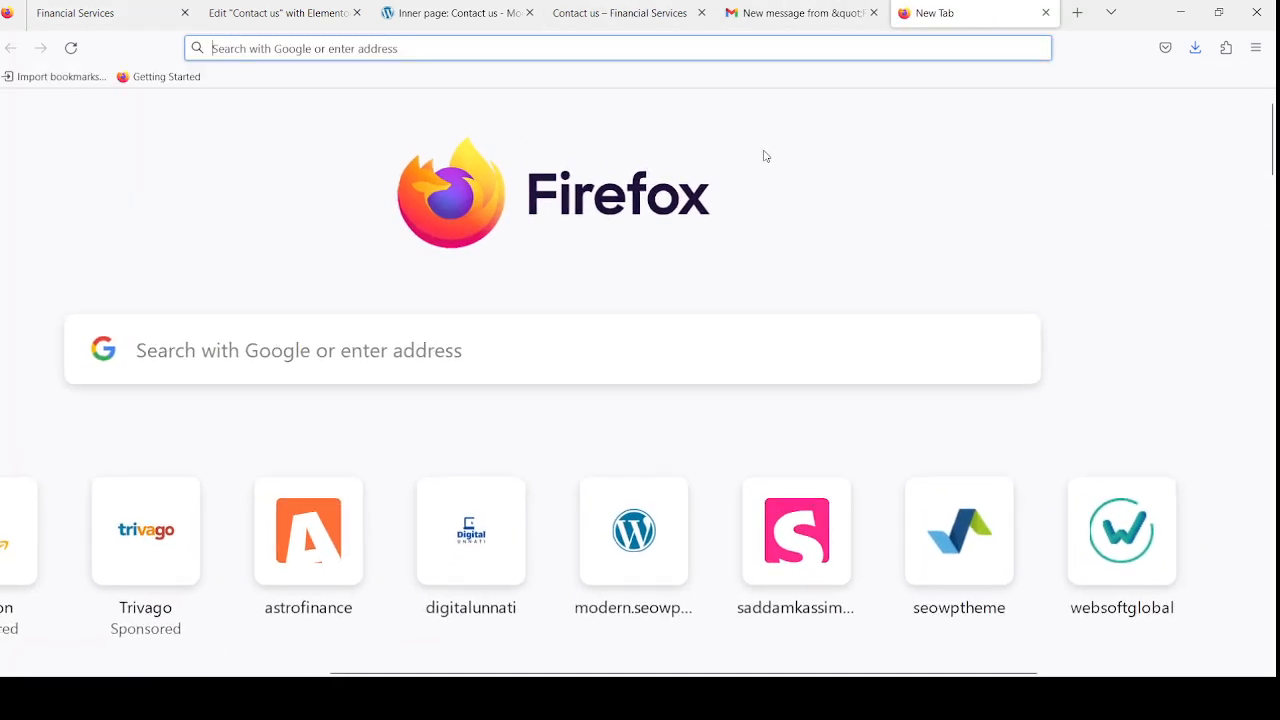
pyautogui.click(529, 362)
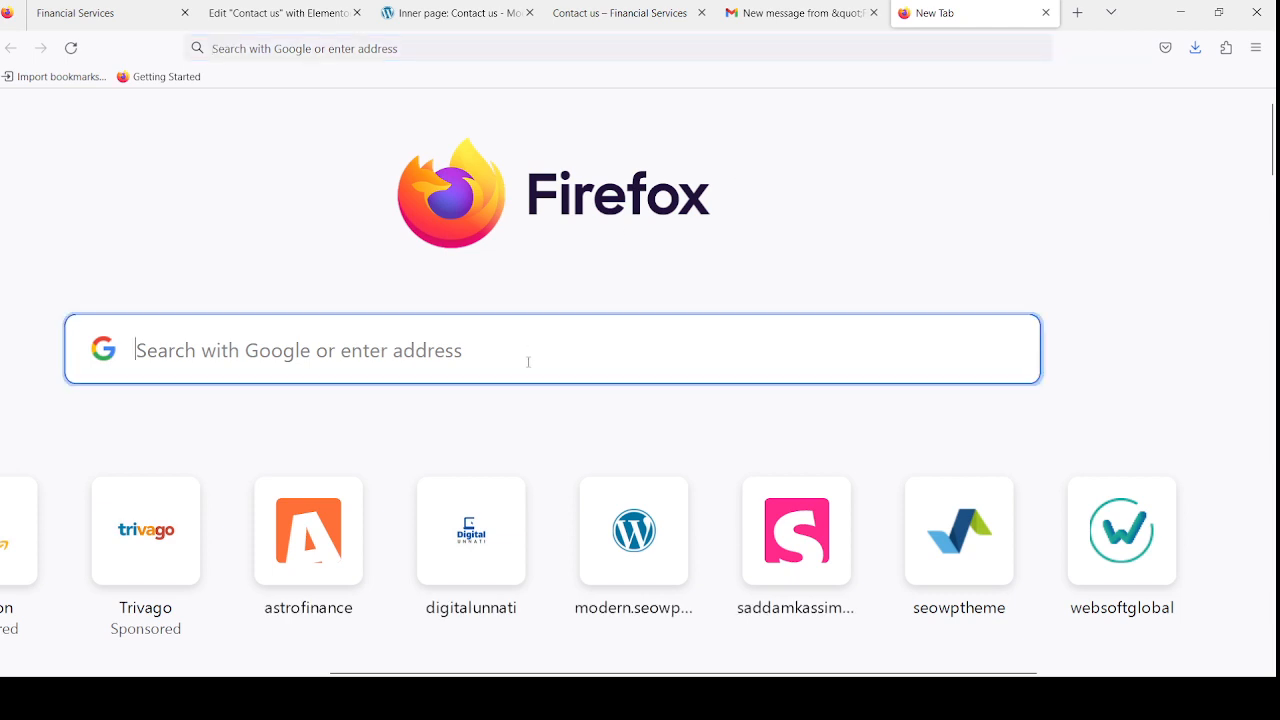
pyautogui.write('Canva')
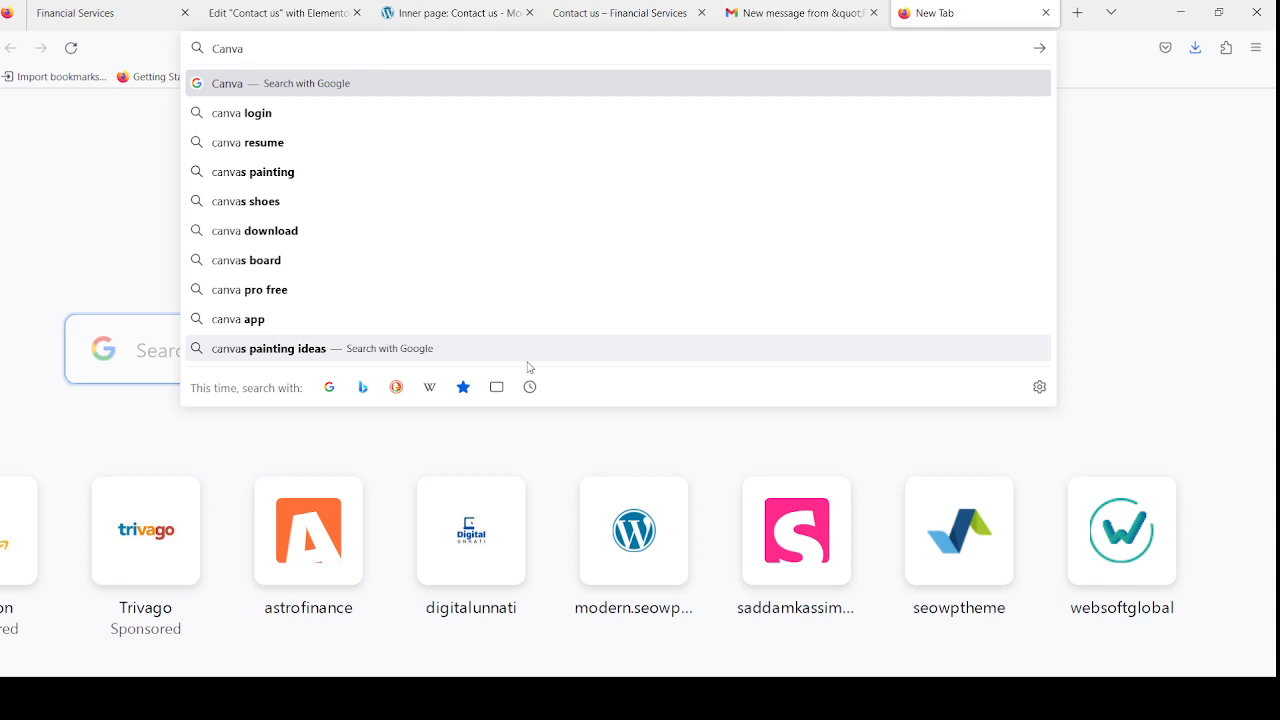
pyautogui.write('.com')
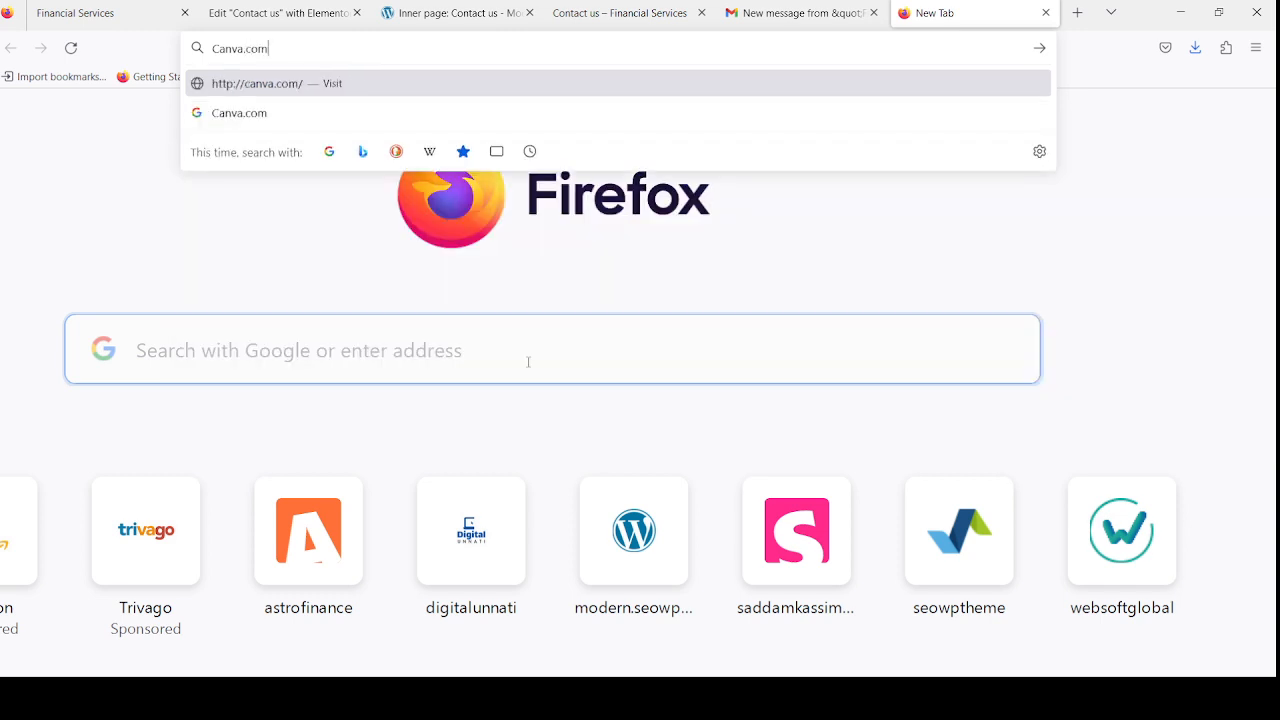
pyautogui.press('Return')
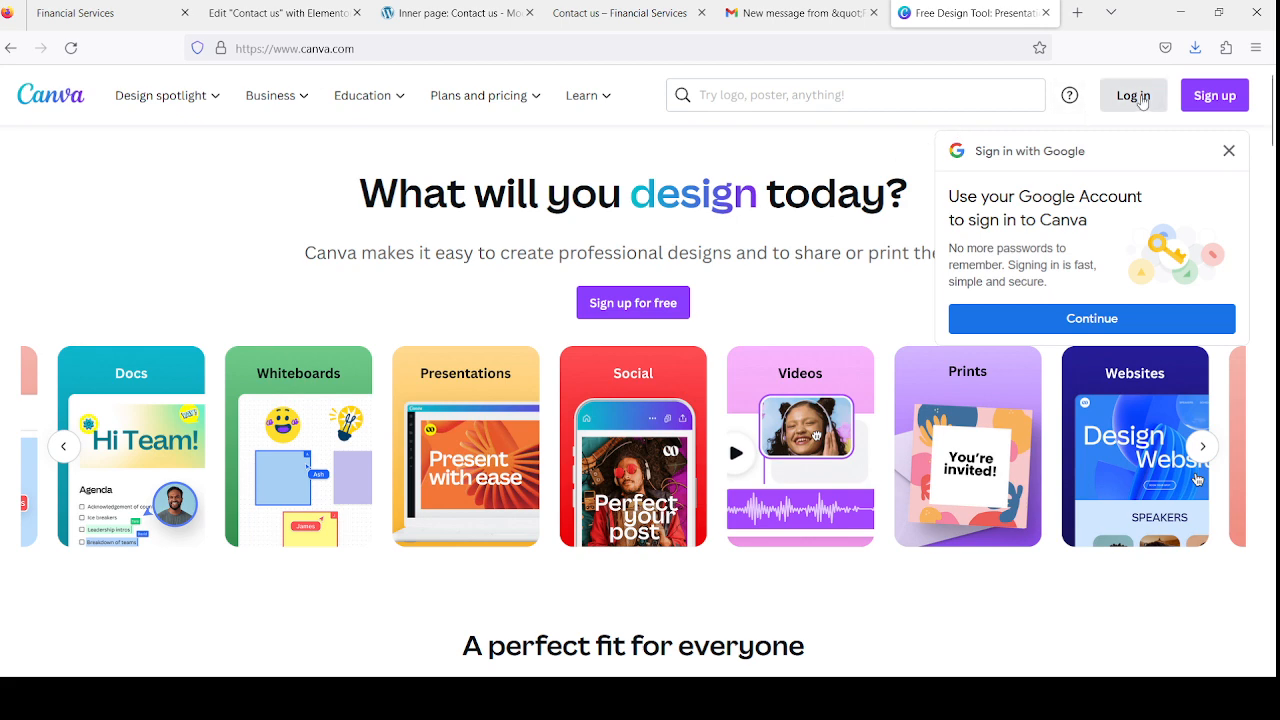
pyautogui.click(1138, 96)
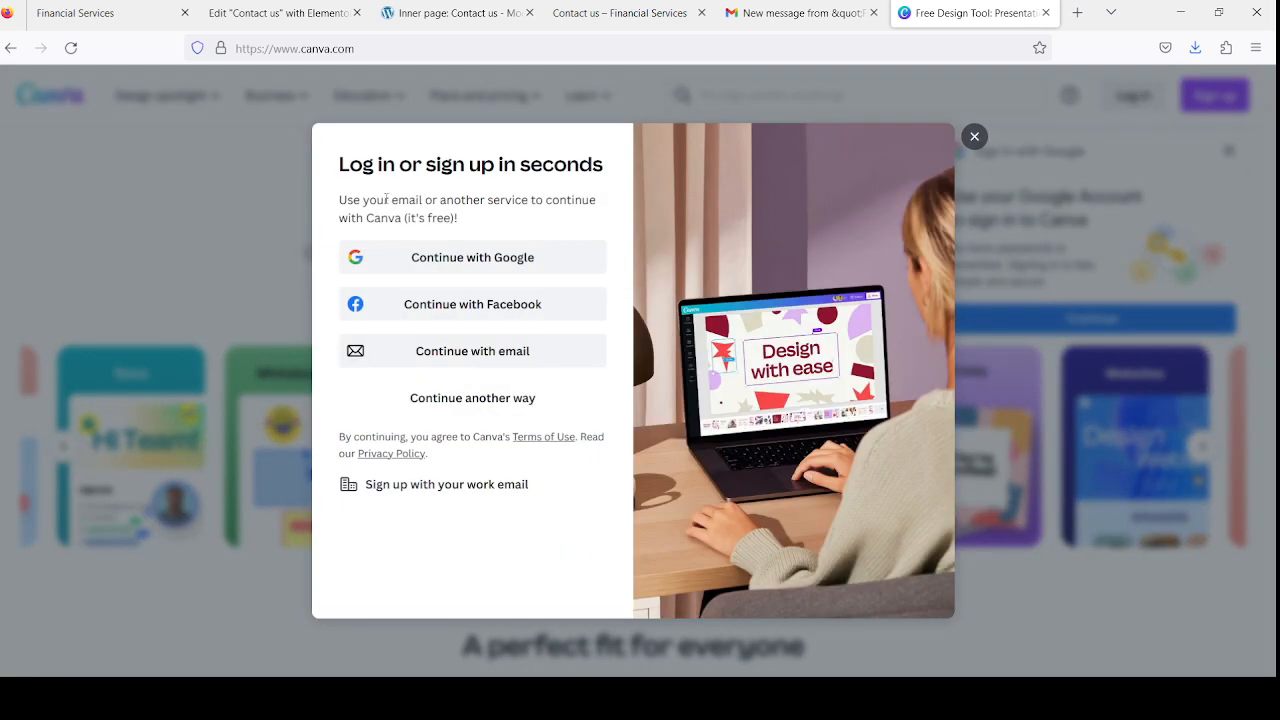
pyautogui.click(486, 266)
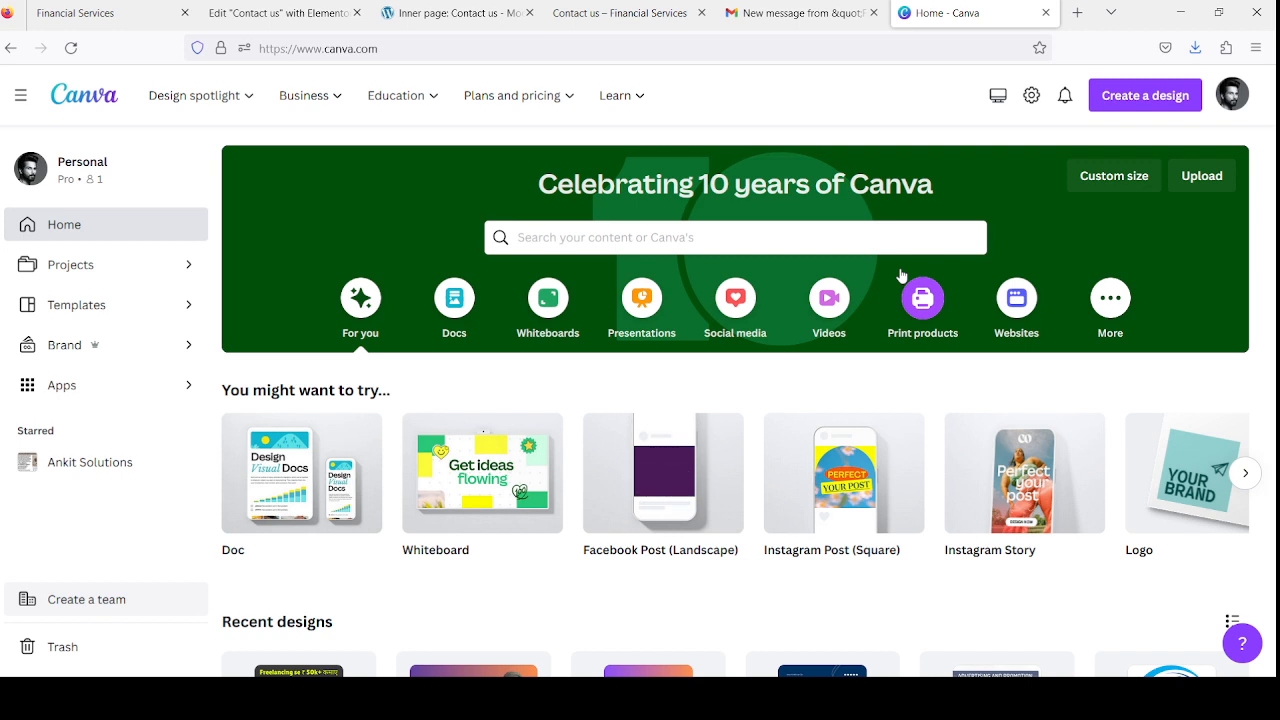
# - Create a blank logo design, view its resize options, check the Financial Services website's header, and return to the Canva home page
pyautogui.click(1146, 521)
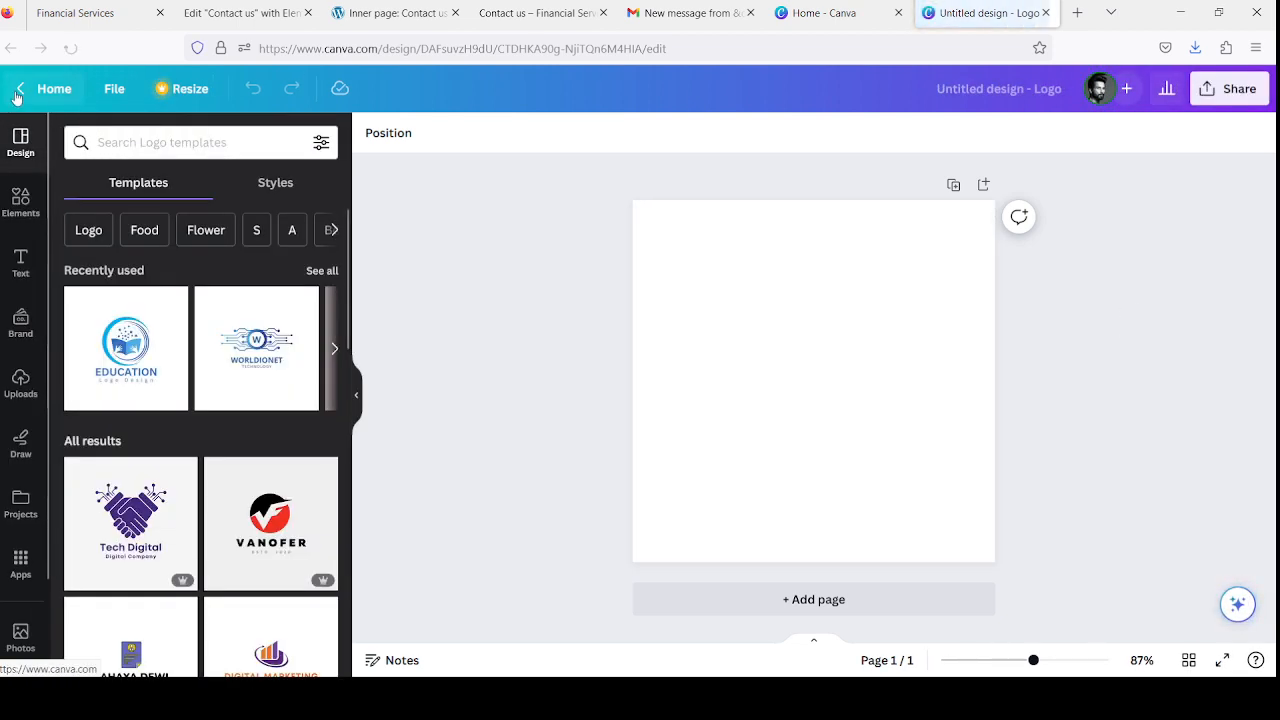
pyautogui.click(181, 89)
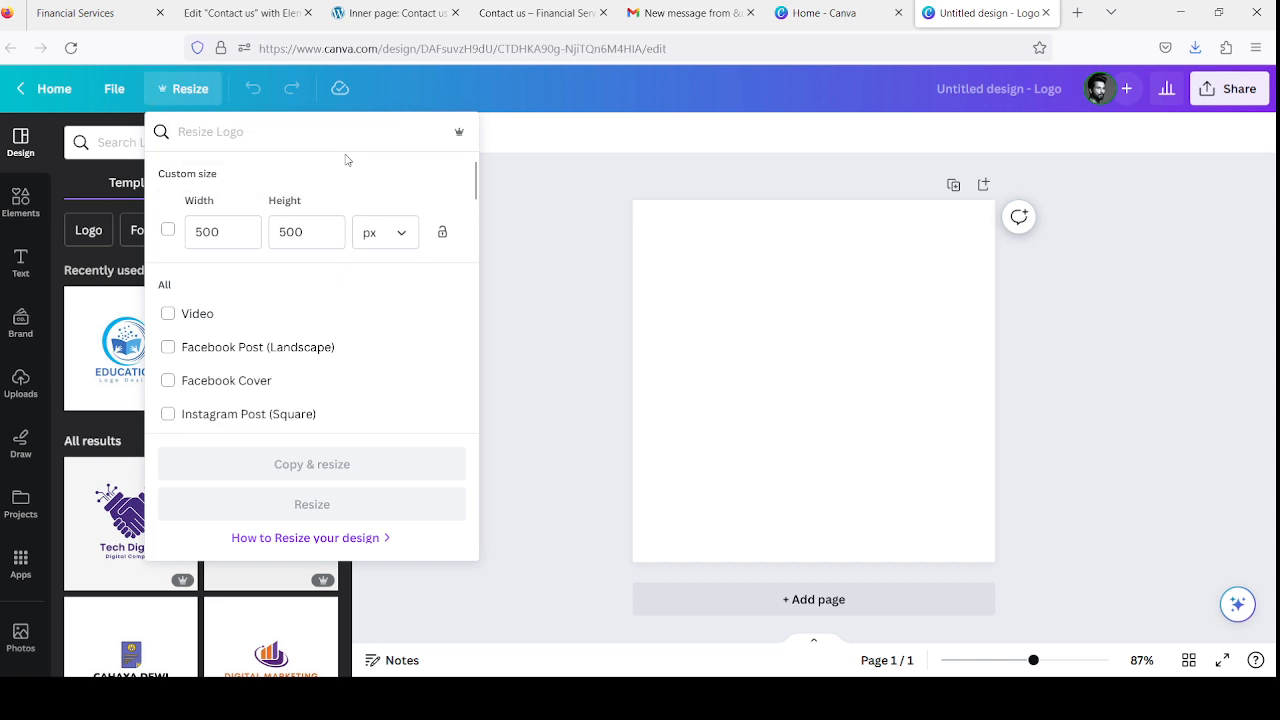
pyautogui.click(528, 212)
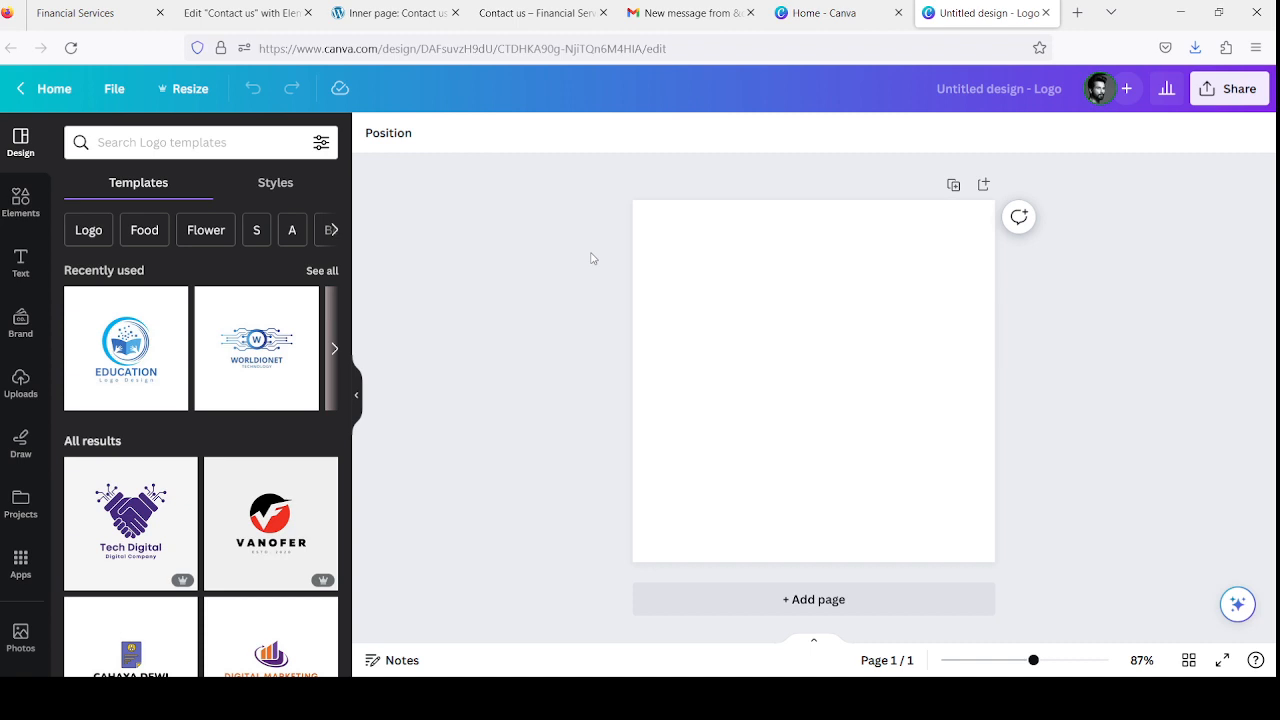
pyautogui.scroll(-2, 234, 494)
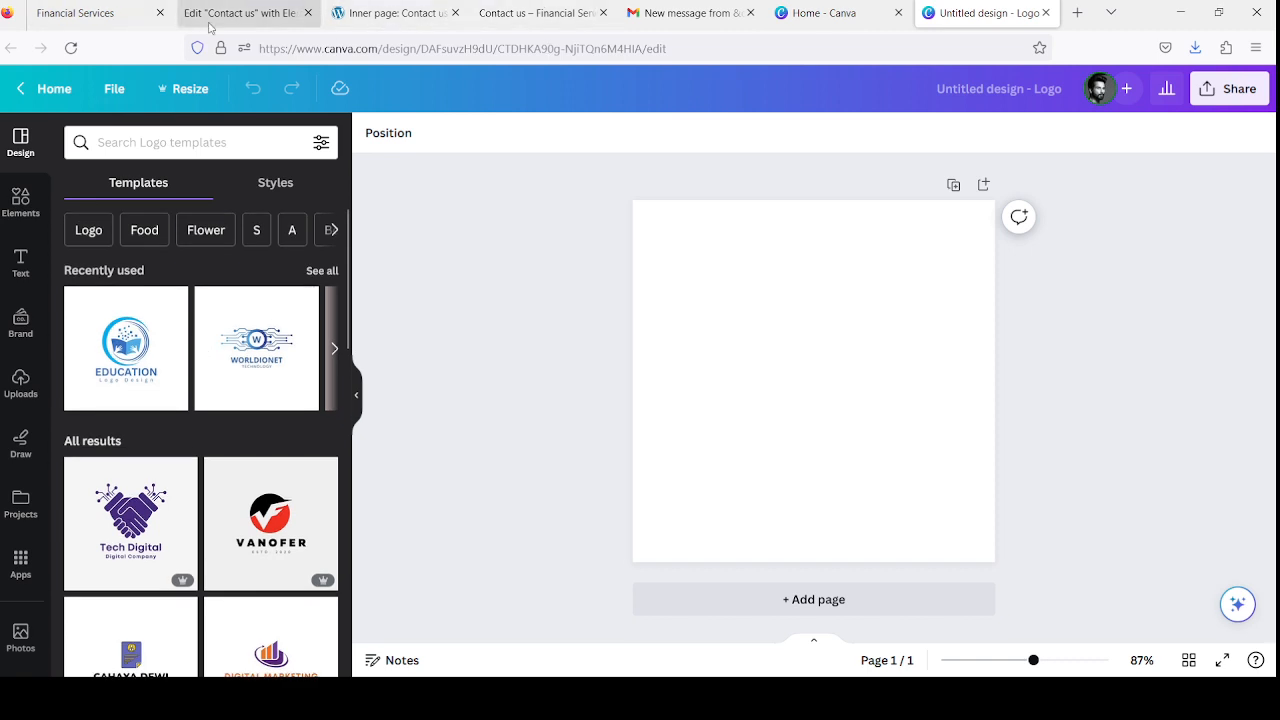
pyautogui.click(91, 10)
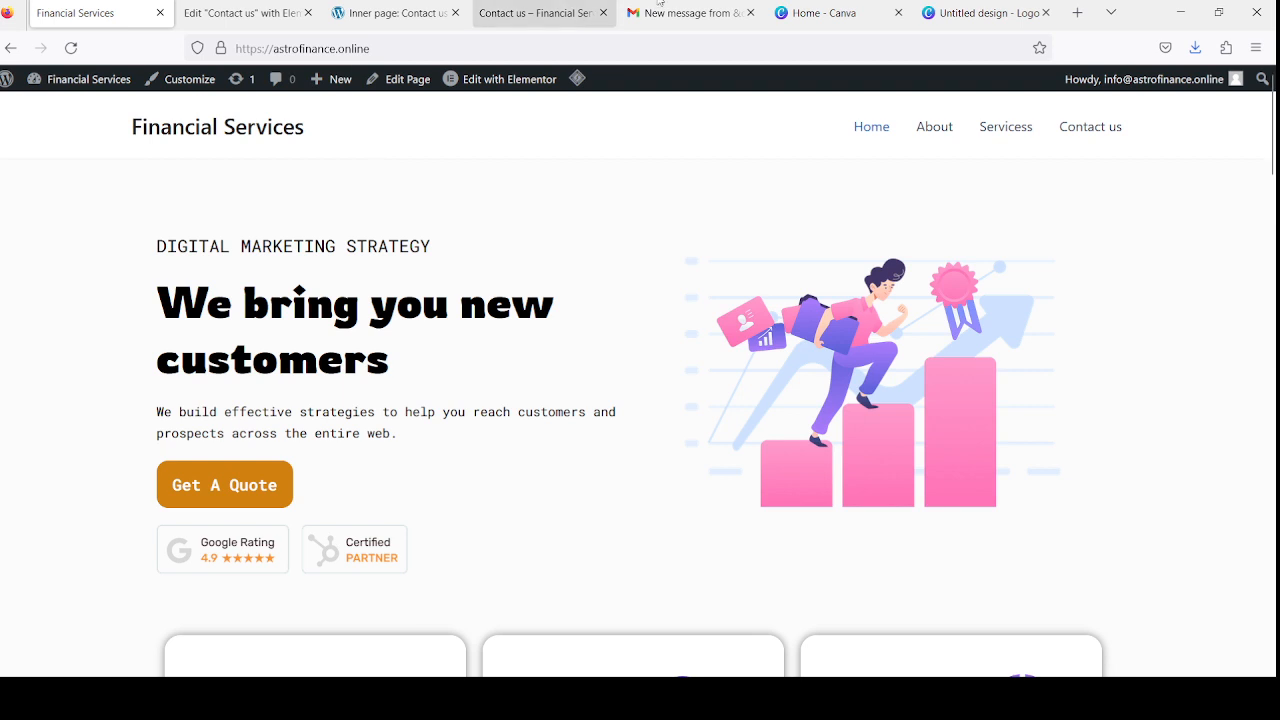
pyautogui.click(975, 16)
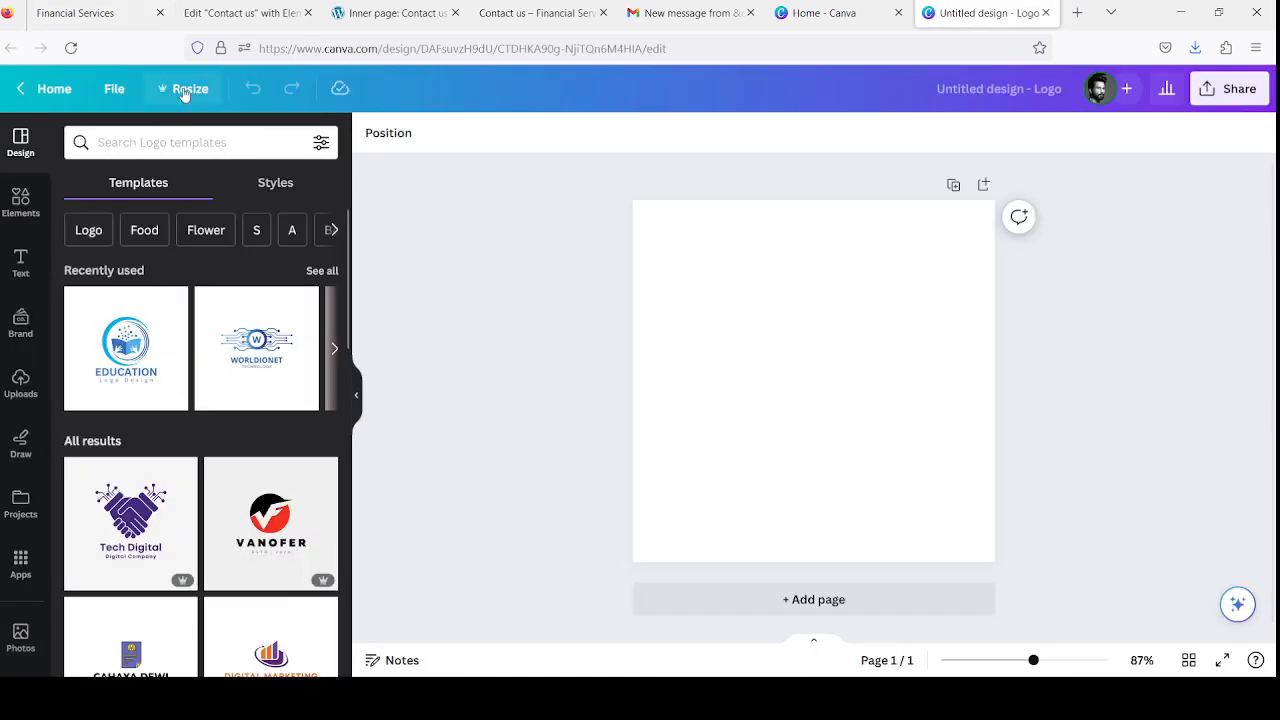
pyautogui.click(42, 89)
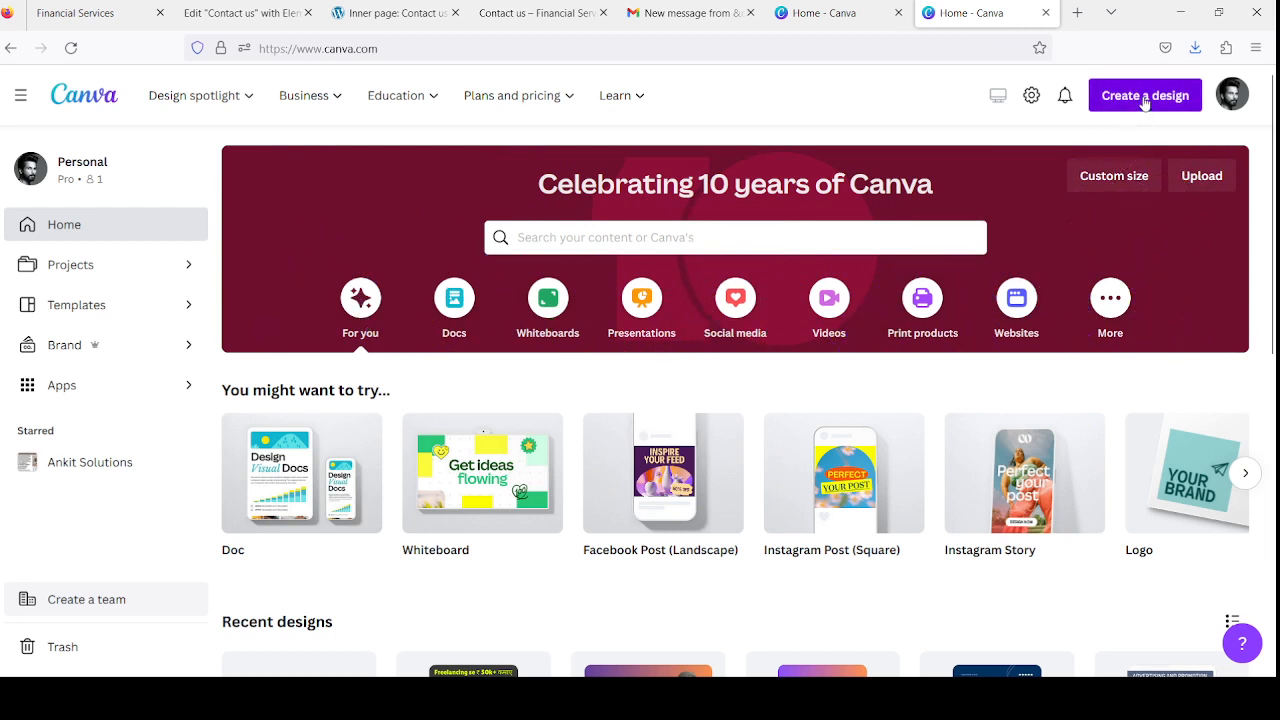
# - Create a custom-size design 300 px wide and 160 px high, and close it
pyautogui.click(1130, 186)
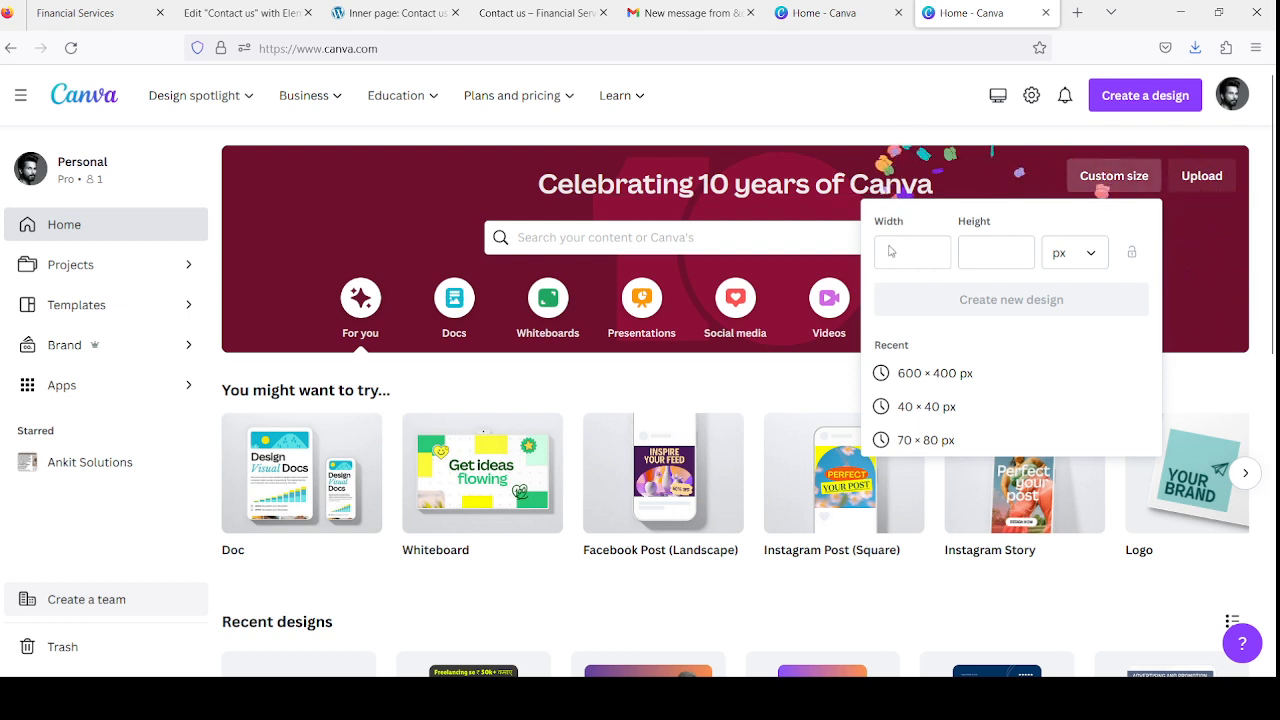
pyautogui.write('300')
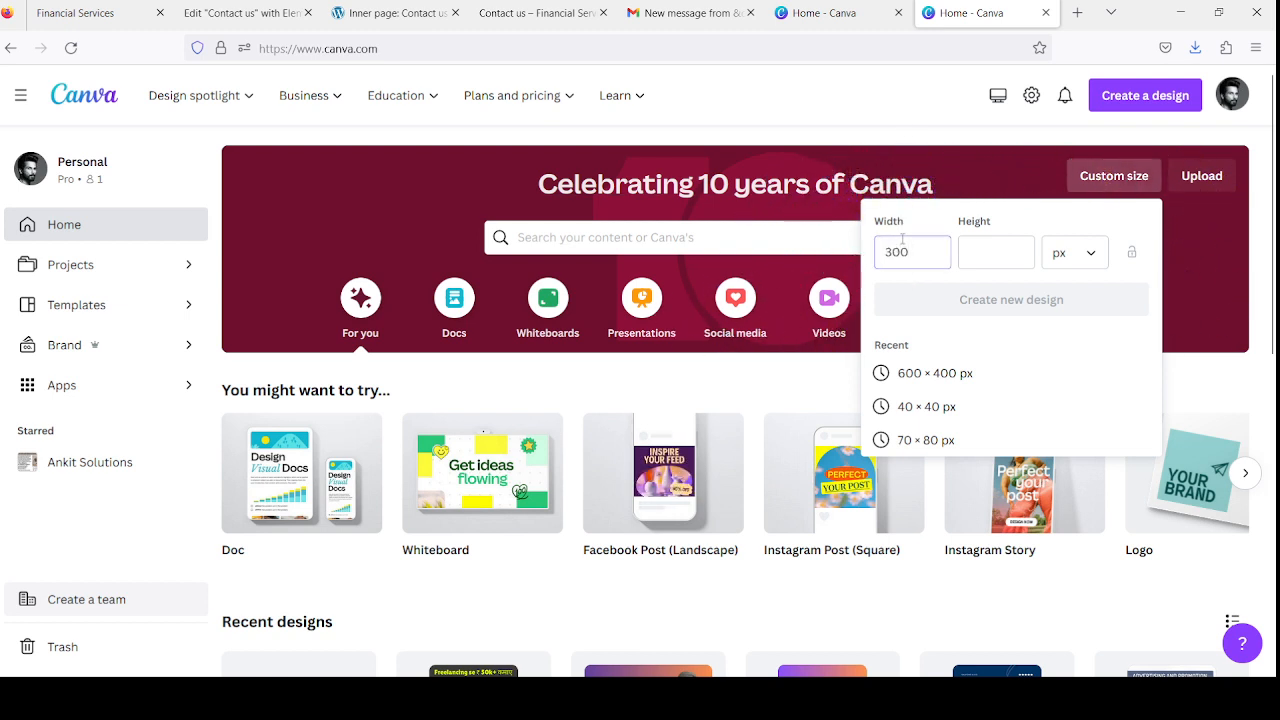
pyautogui.click(975, 260)
pyautogui.write('160')
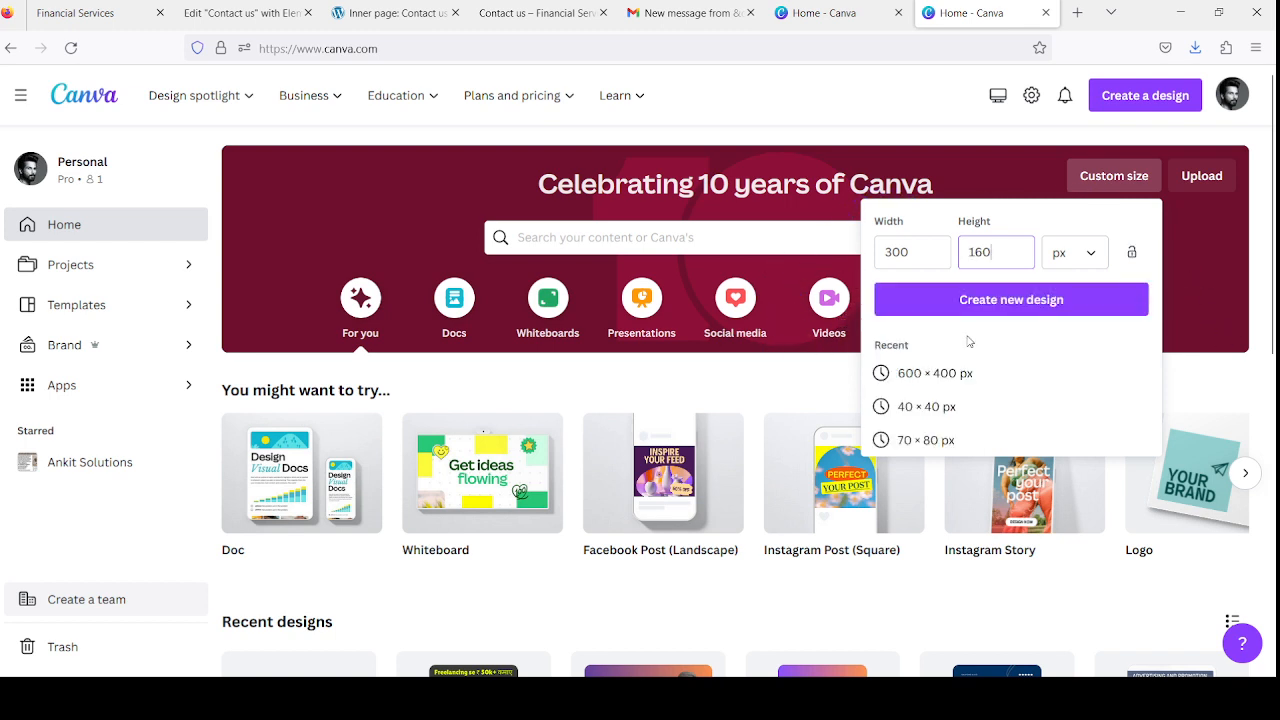
pyautogui.click(995, 312)
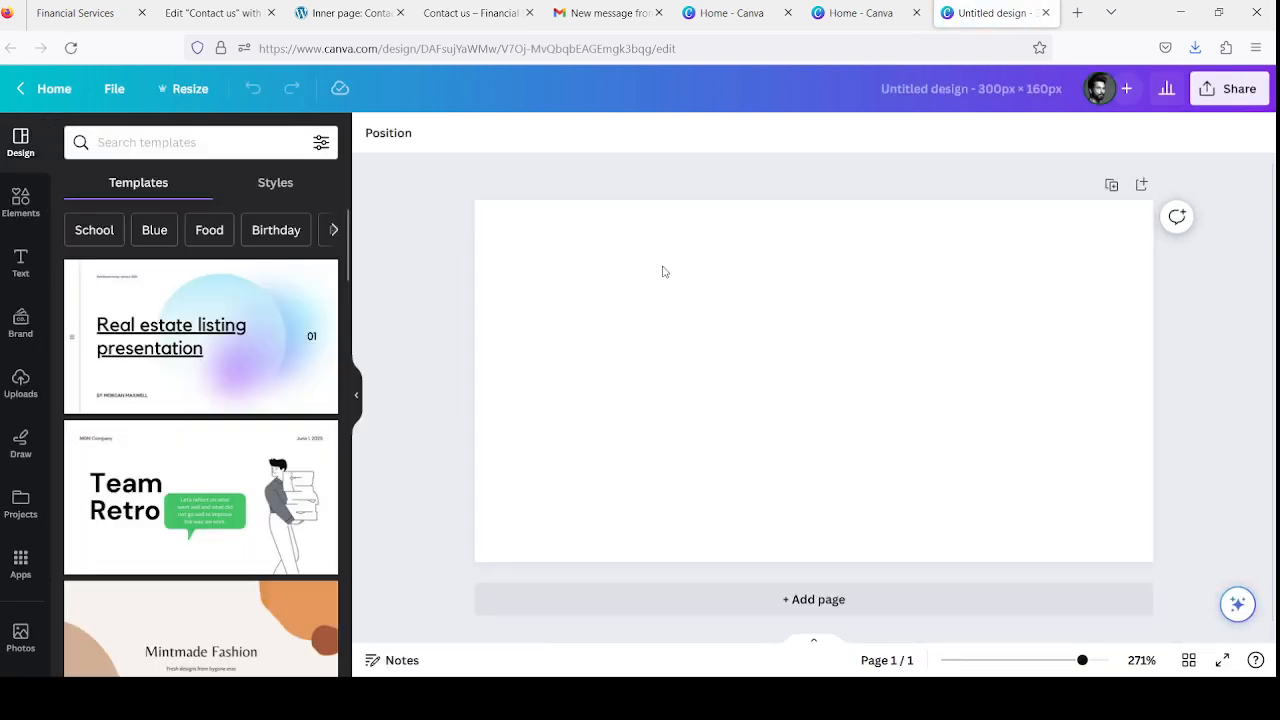
pyautogui.click(1046, 12)
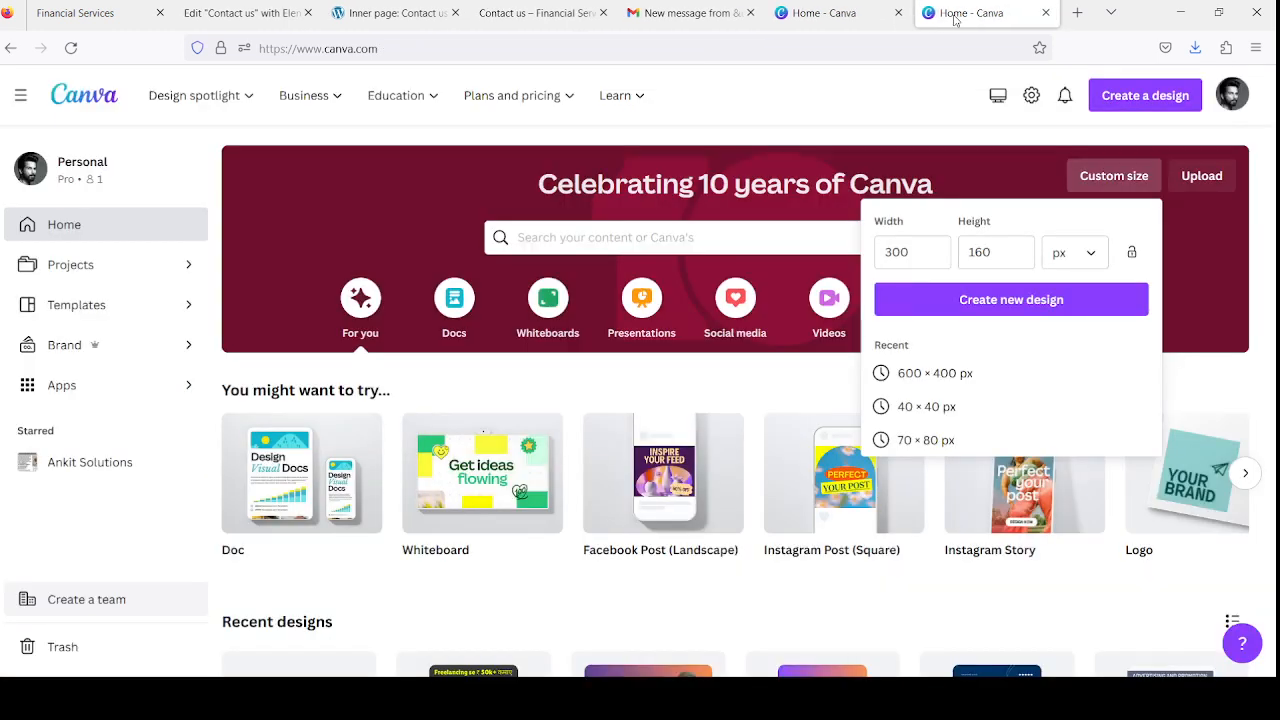
# - Create a blank 500 × 500 px logo design and look through the logo templates
pyautogui.click(1225, 538)
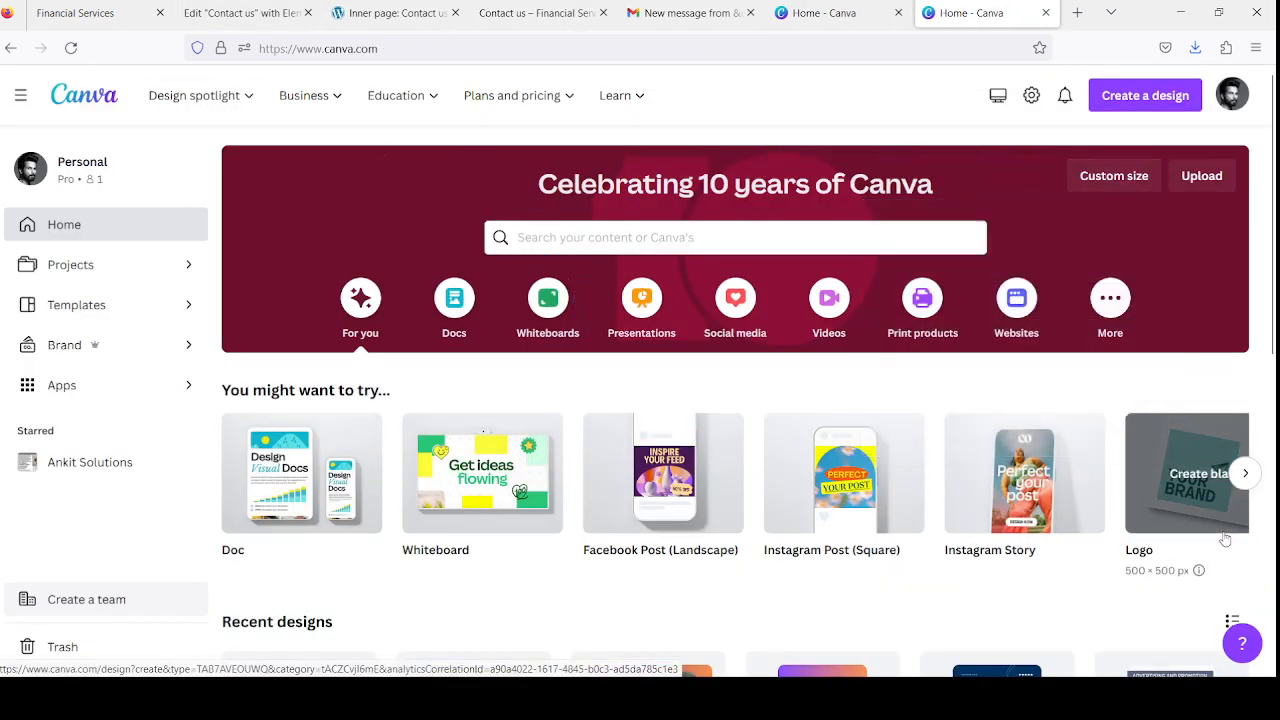
pyautogui.click(1225, 538)
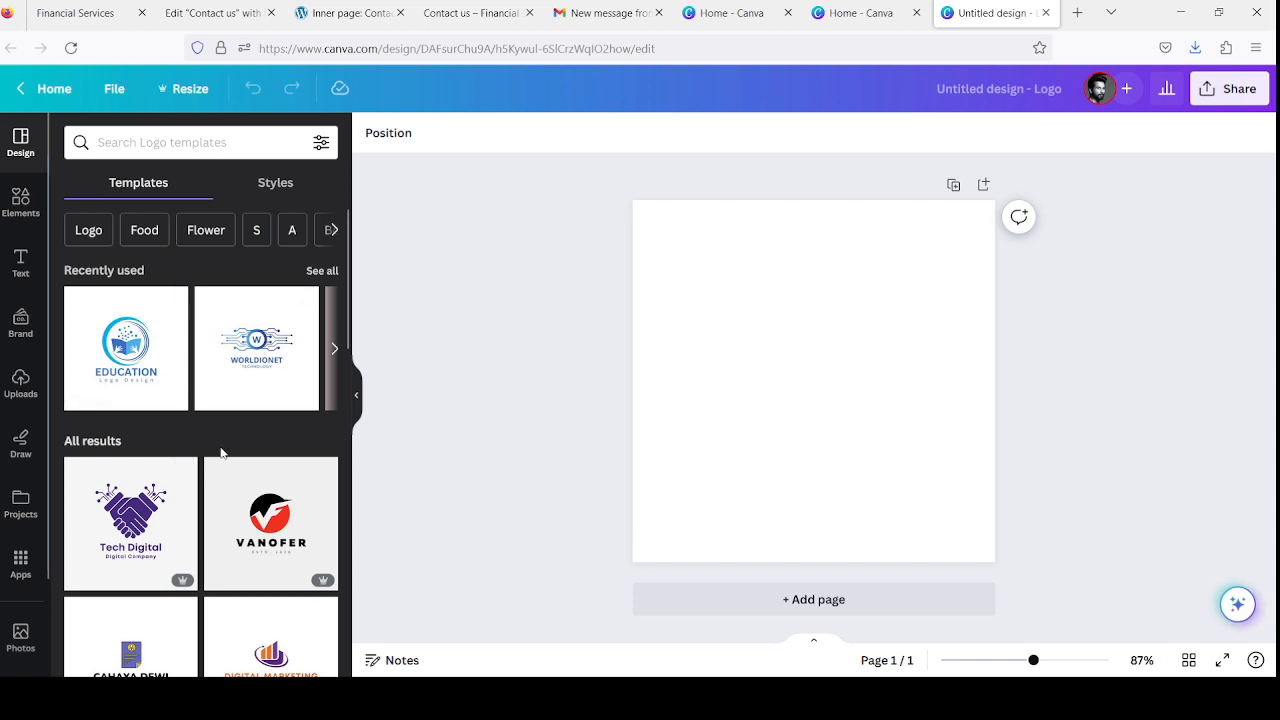
pyautogui.scroll(-3, 221, 453)
pyautogui.scroll(3, 221, 453)
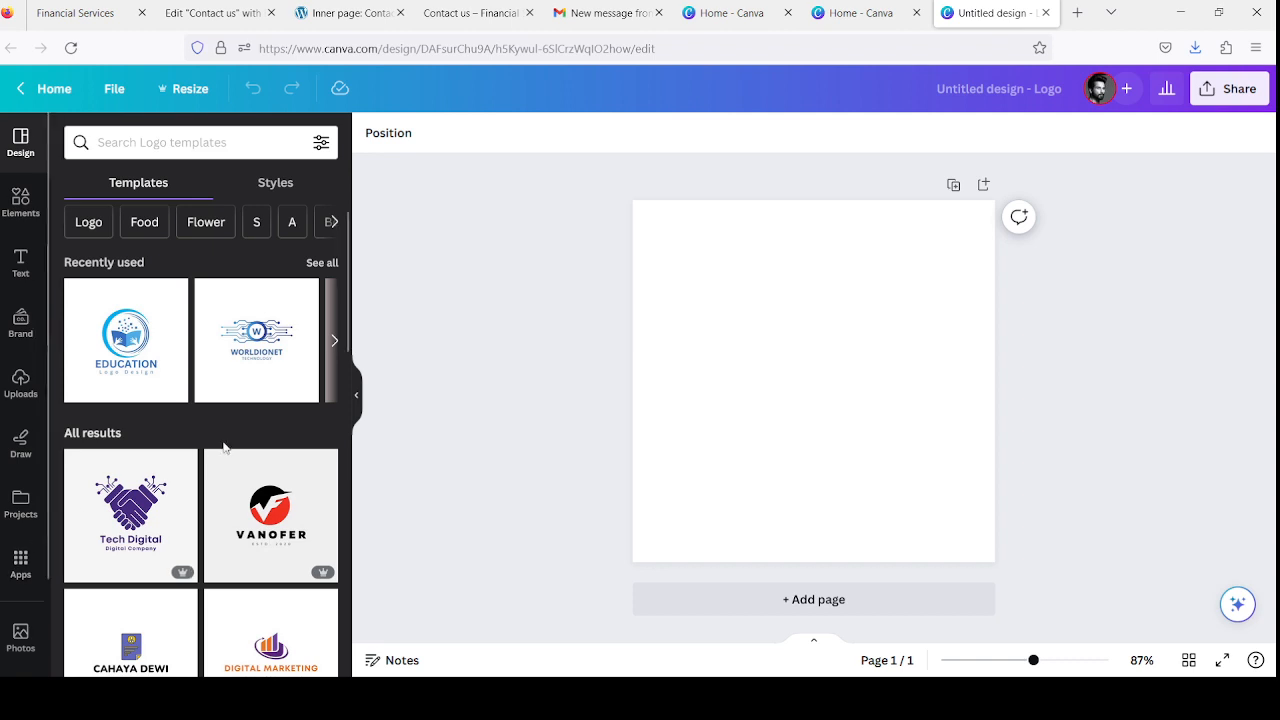
pyautogui.scroll(-3, 222, 453)
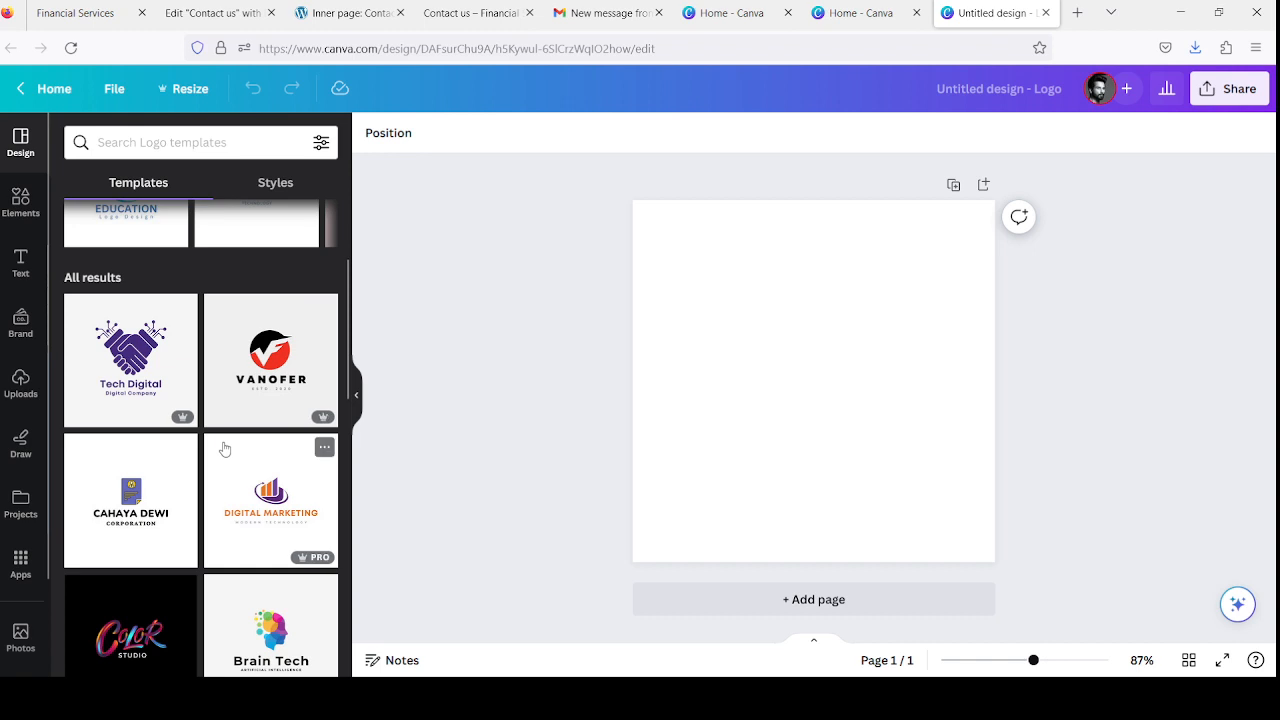
pyautogui.scroll(3, 240, 257)
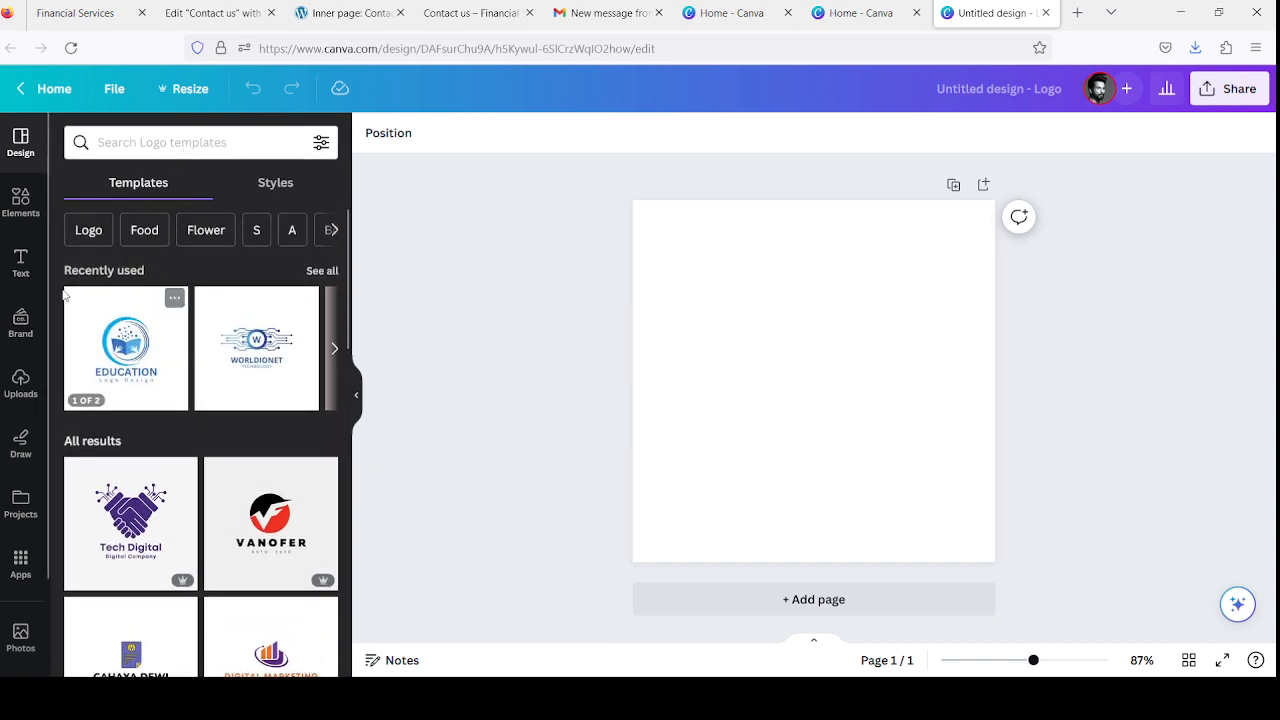
# - Examine the elements, text styles, uploaded images, drawing tools, saved projects and logo templates available for the design
pyautogui.click(19, 206)
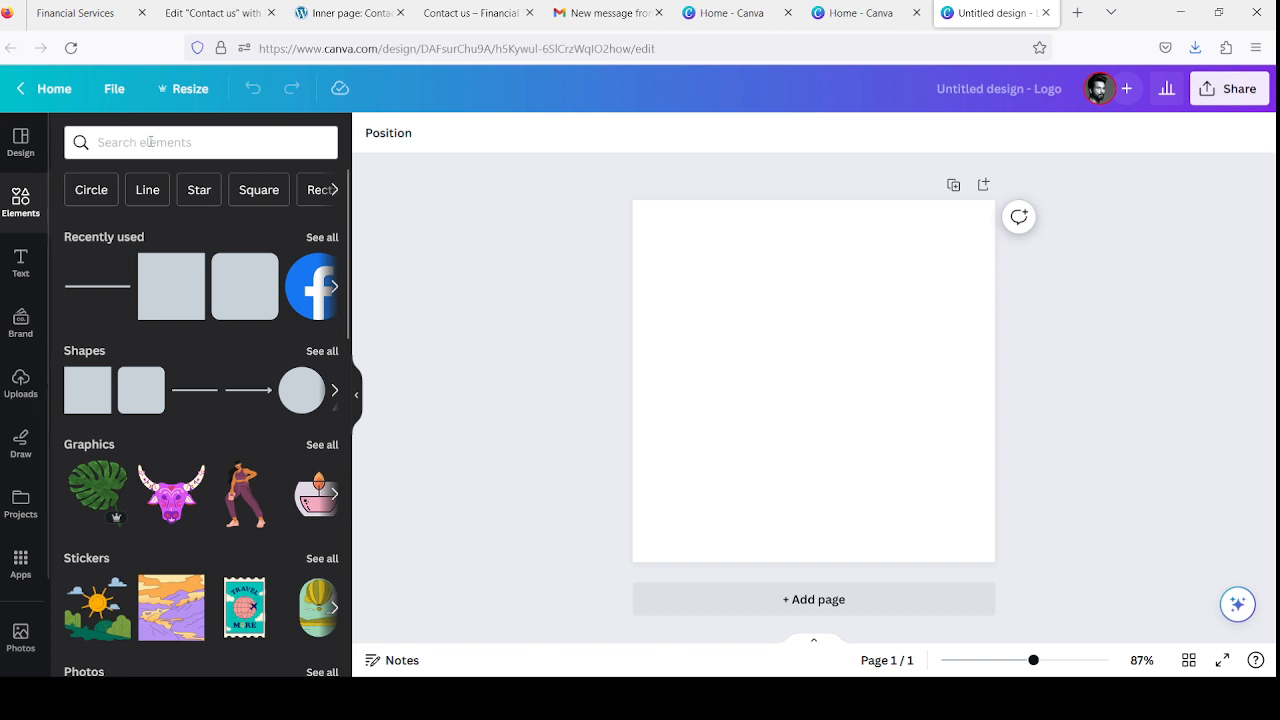
pyautogui.click(15, 260)
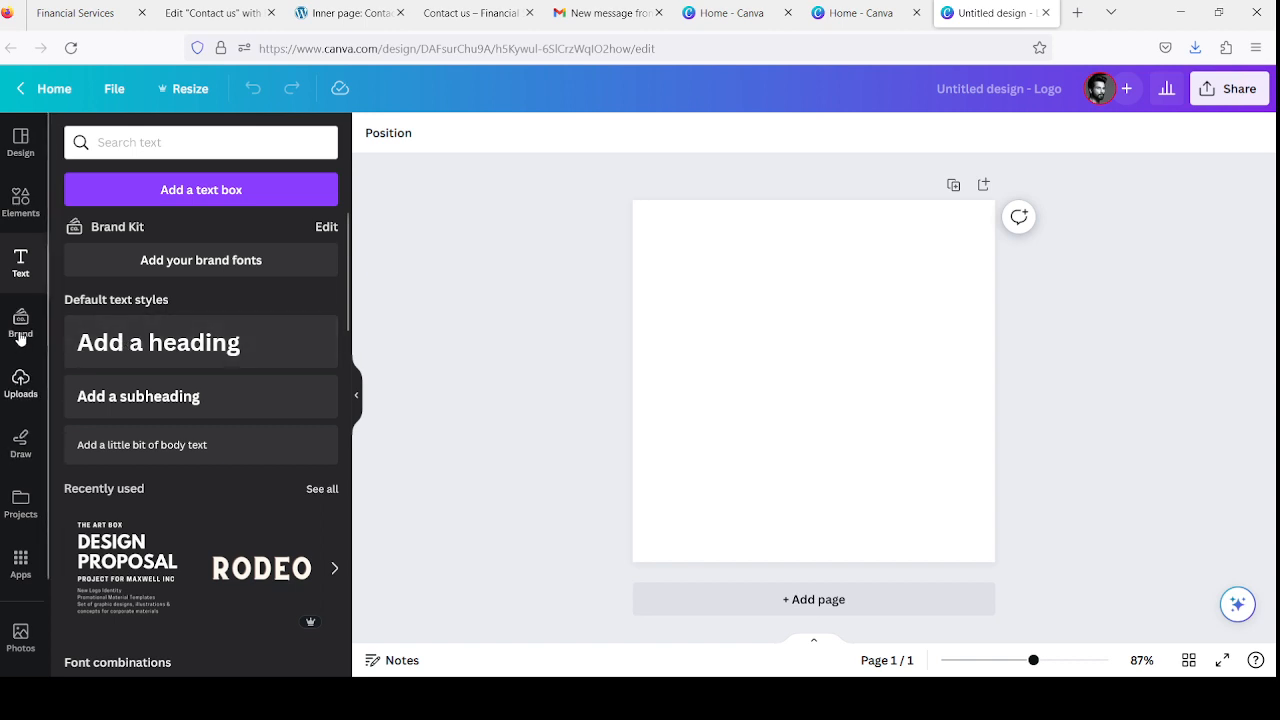
pyautogui.click(17, 397)
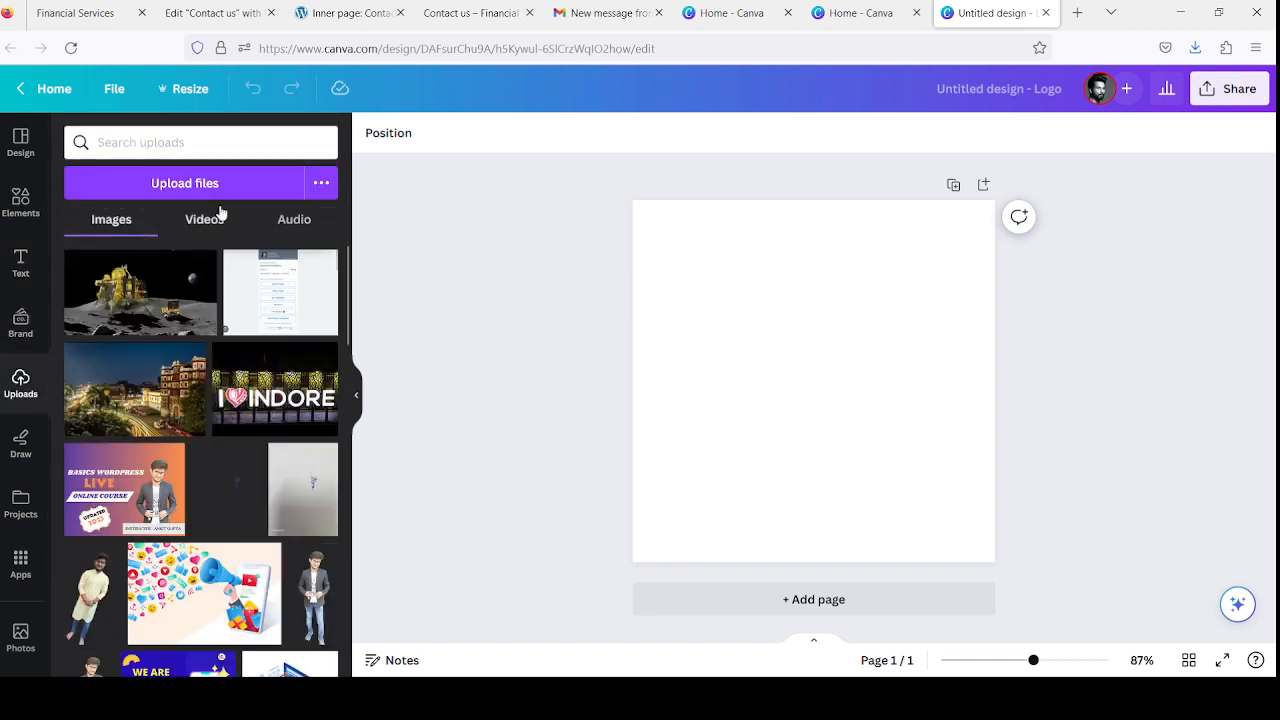
pyautogui.scroll(-8, 240, 265)
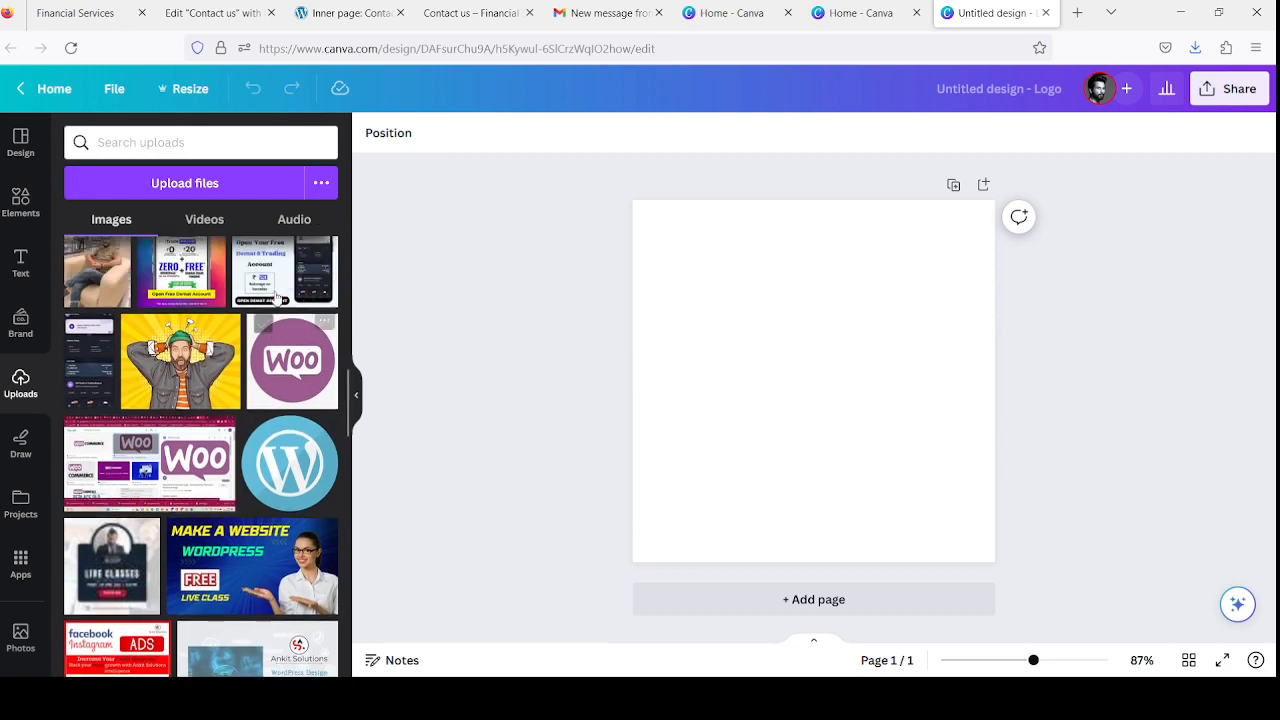
pyautogui.scroll(8, 277, 298)
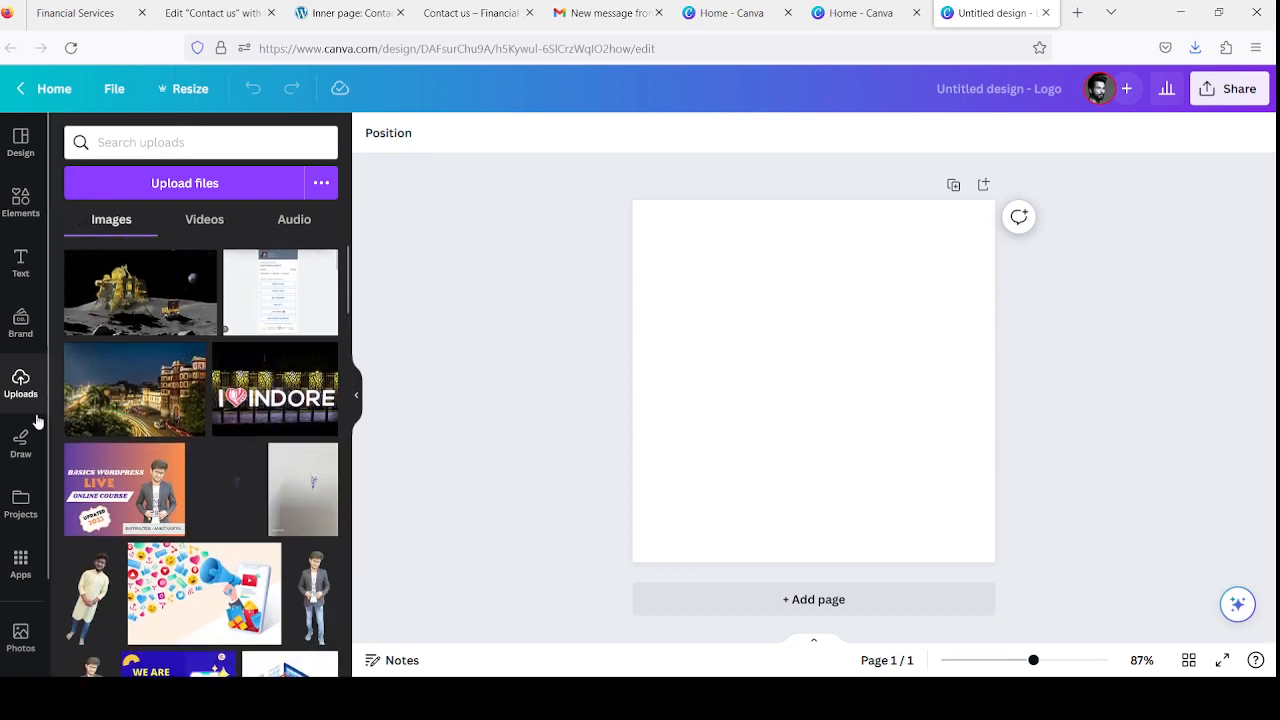
pyautogui.click(21, 447)
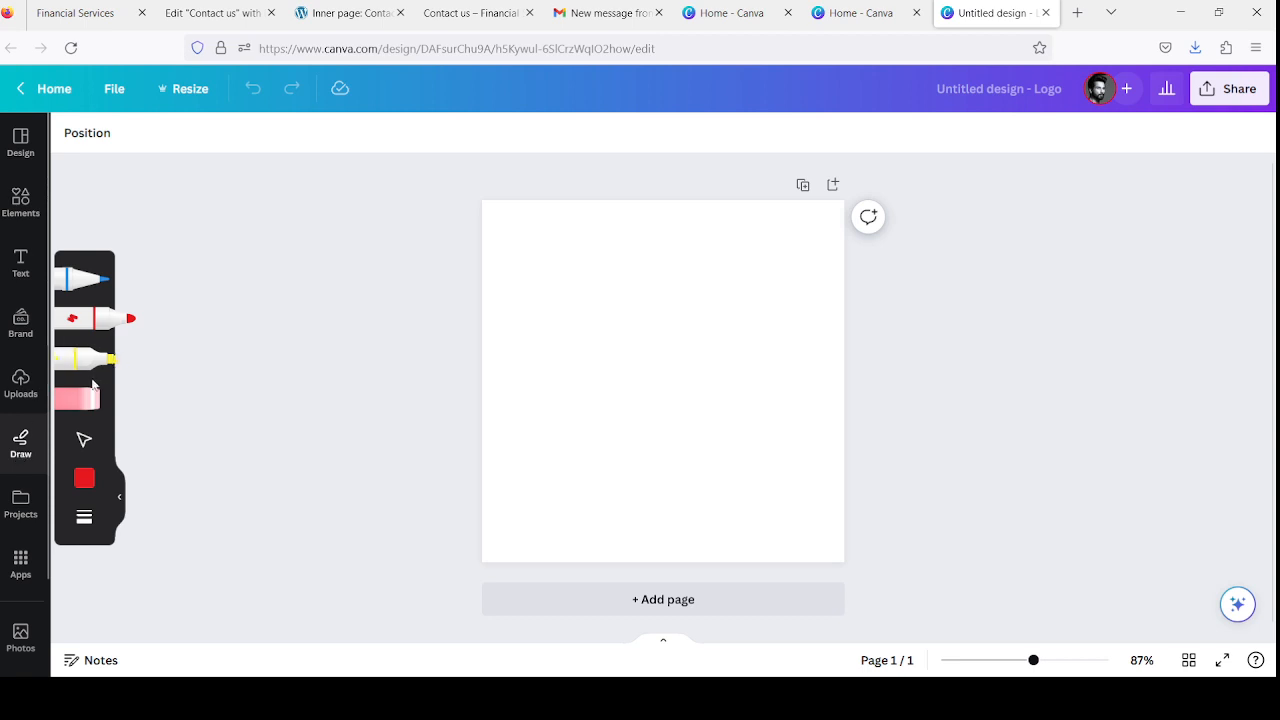
pyautogui.click(20, 508)
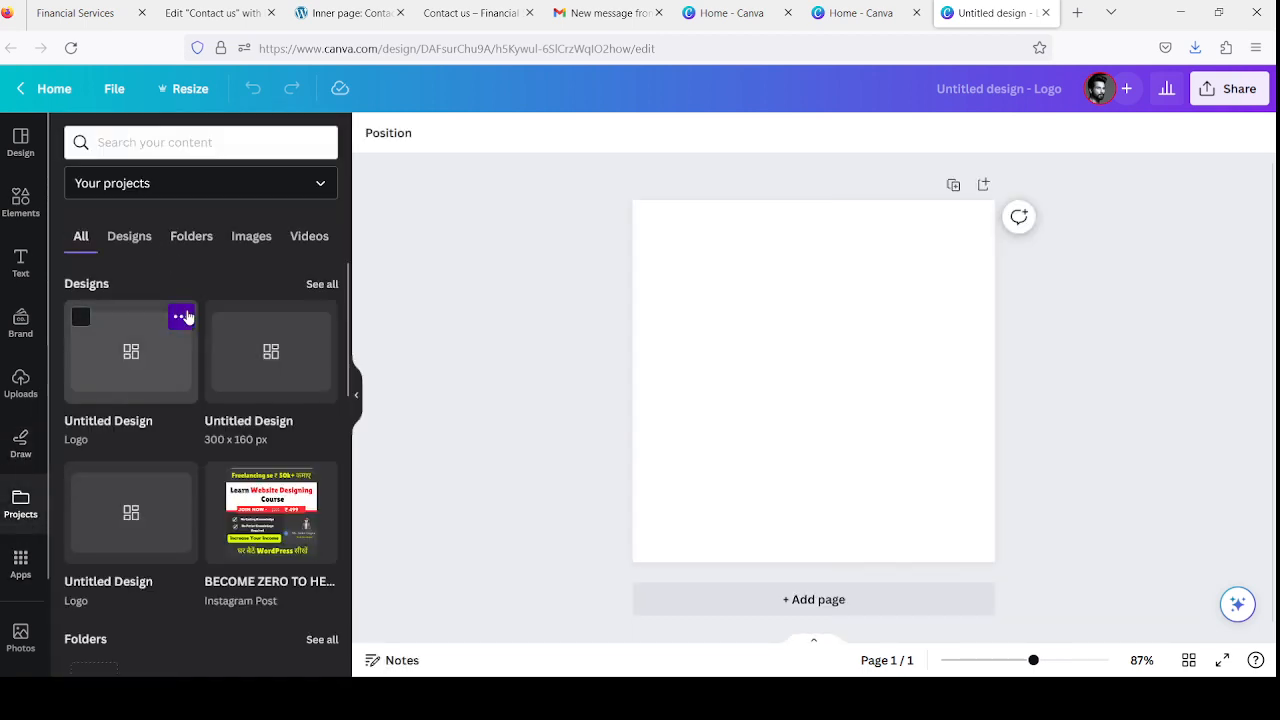
pyautogui.click(14, 148)
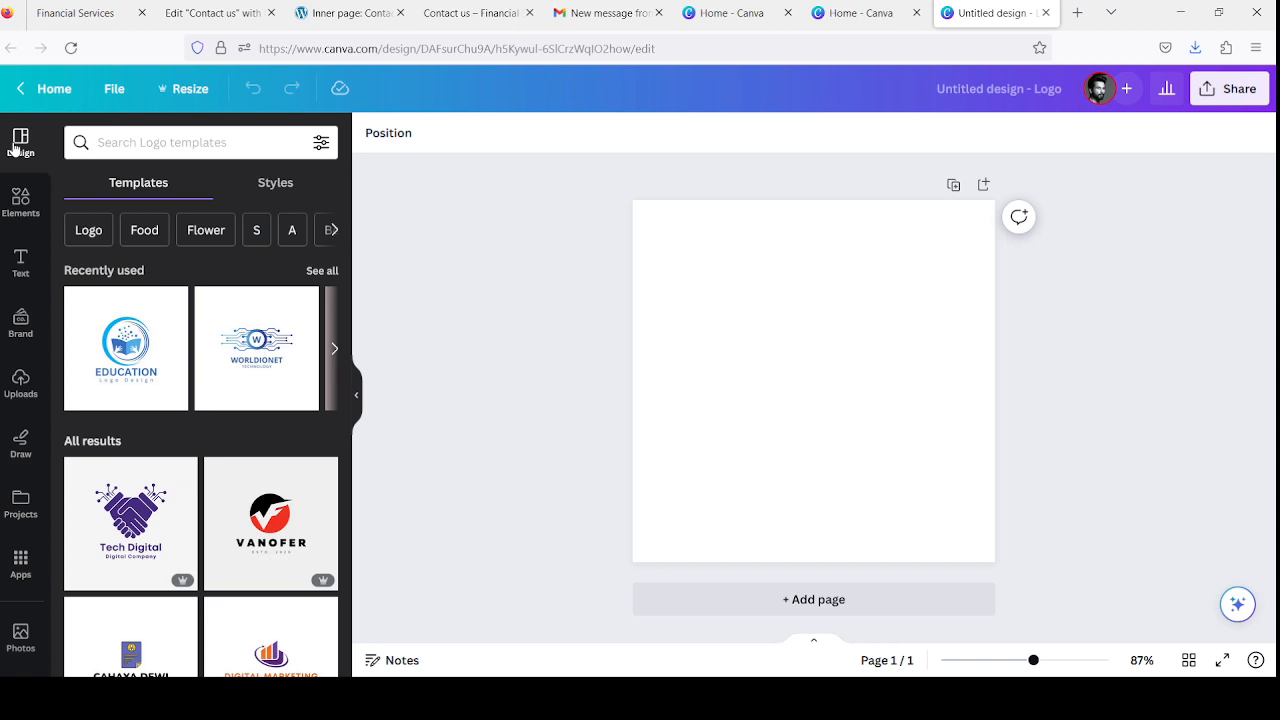
# - Search the design elements for "eductions" and look through the matching graphics for a suitable logo image
pyautogui.click(22, 205)
pyautogui.click(147, 142)
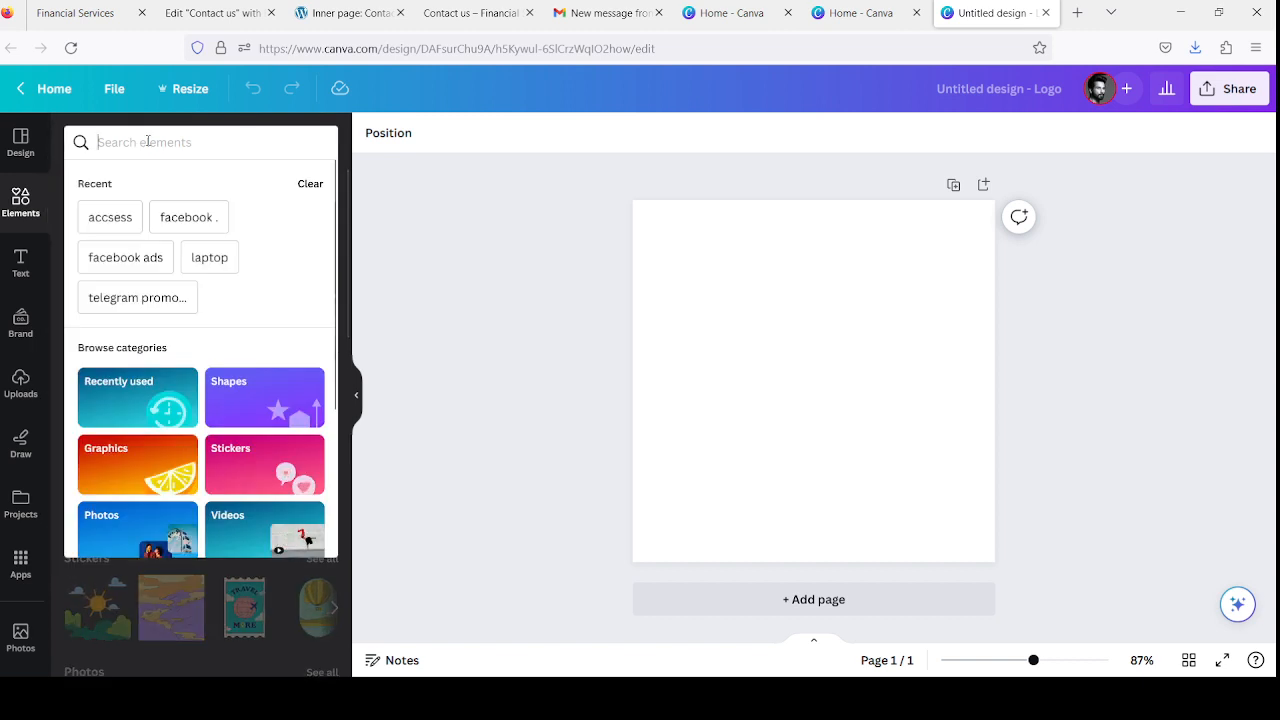
pyautogui.write('educti')
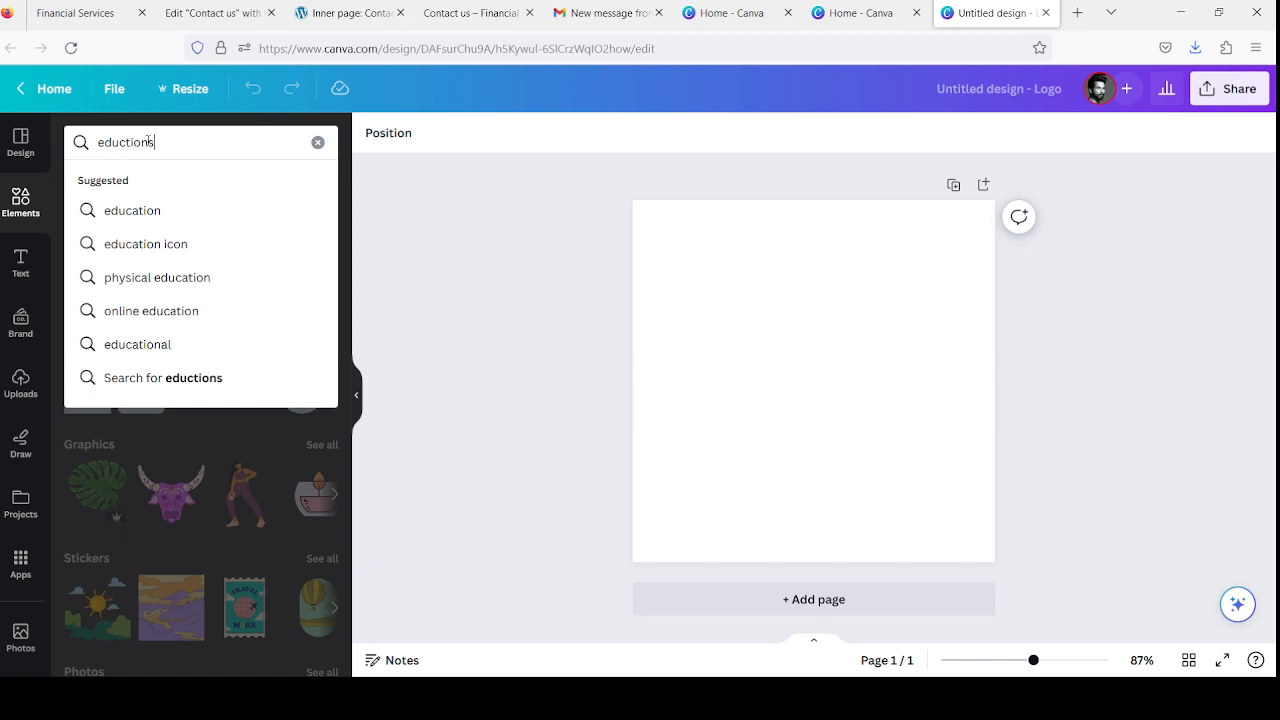
pyautogui.write('ons')
pyautogui.press('Return')
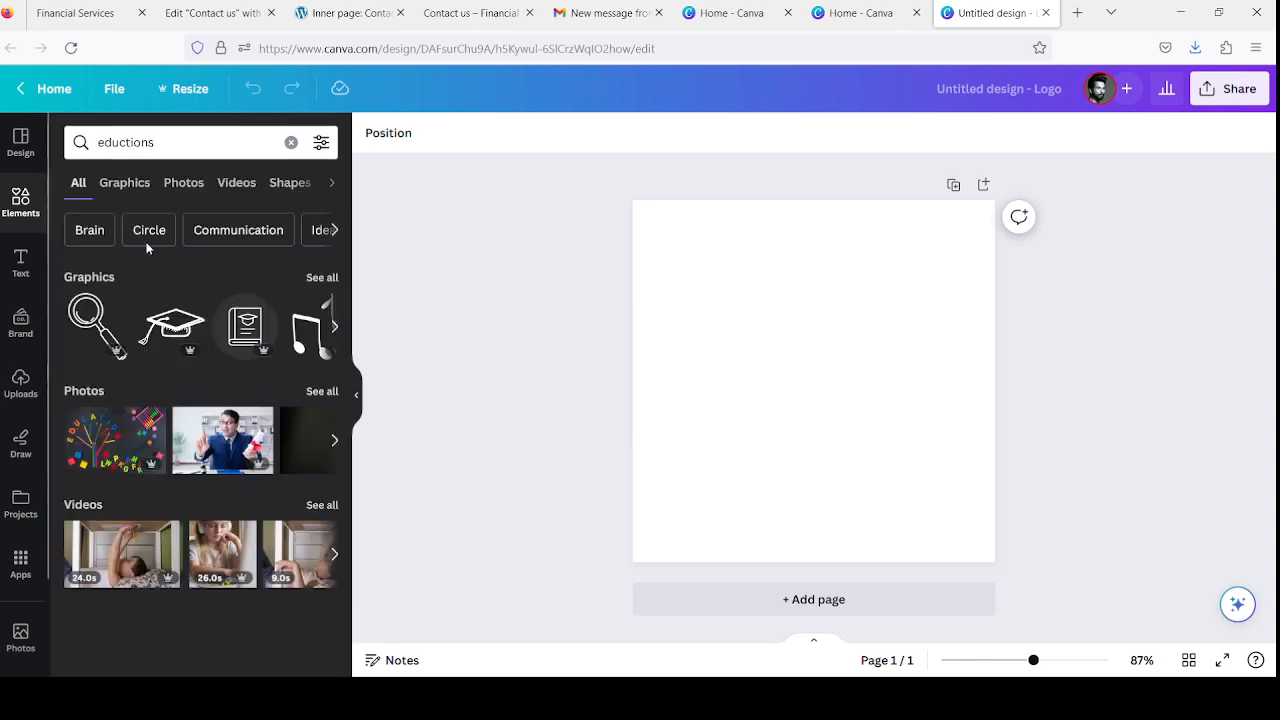
pyautogui.hscroll(5, 168, 347)
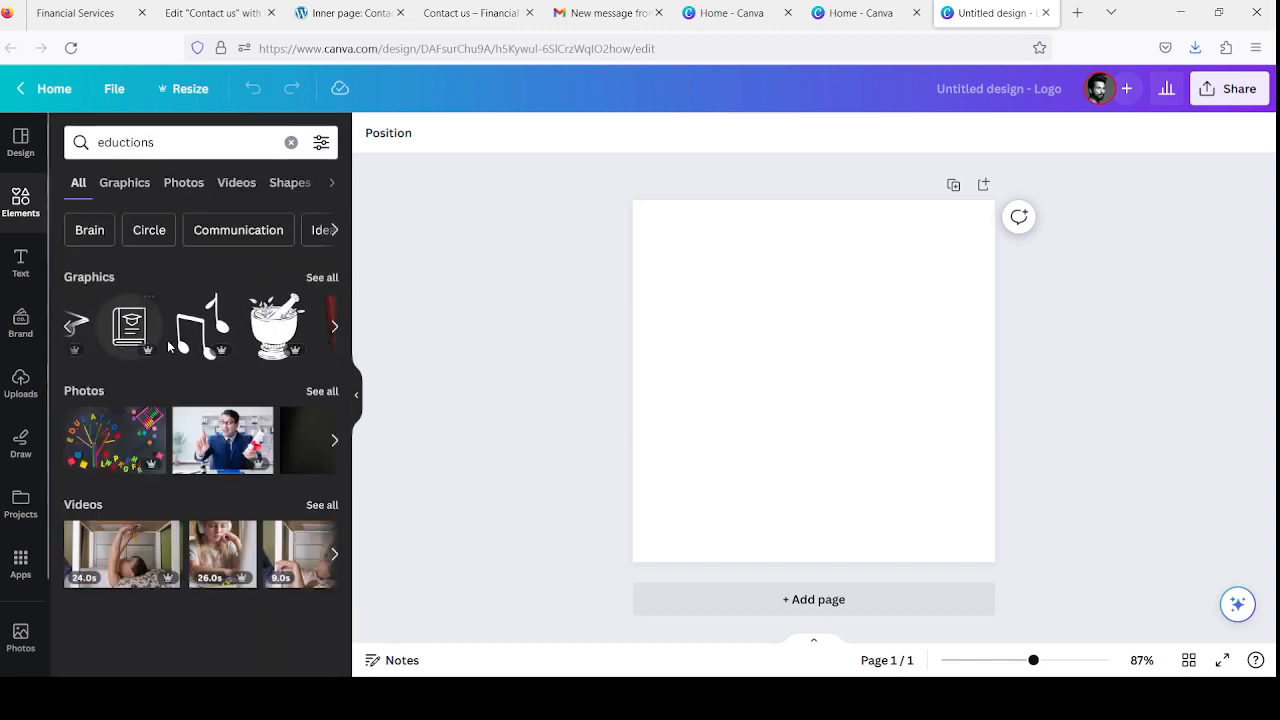
pyautogui.click(127, 184)
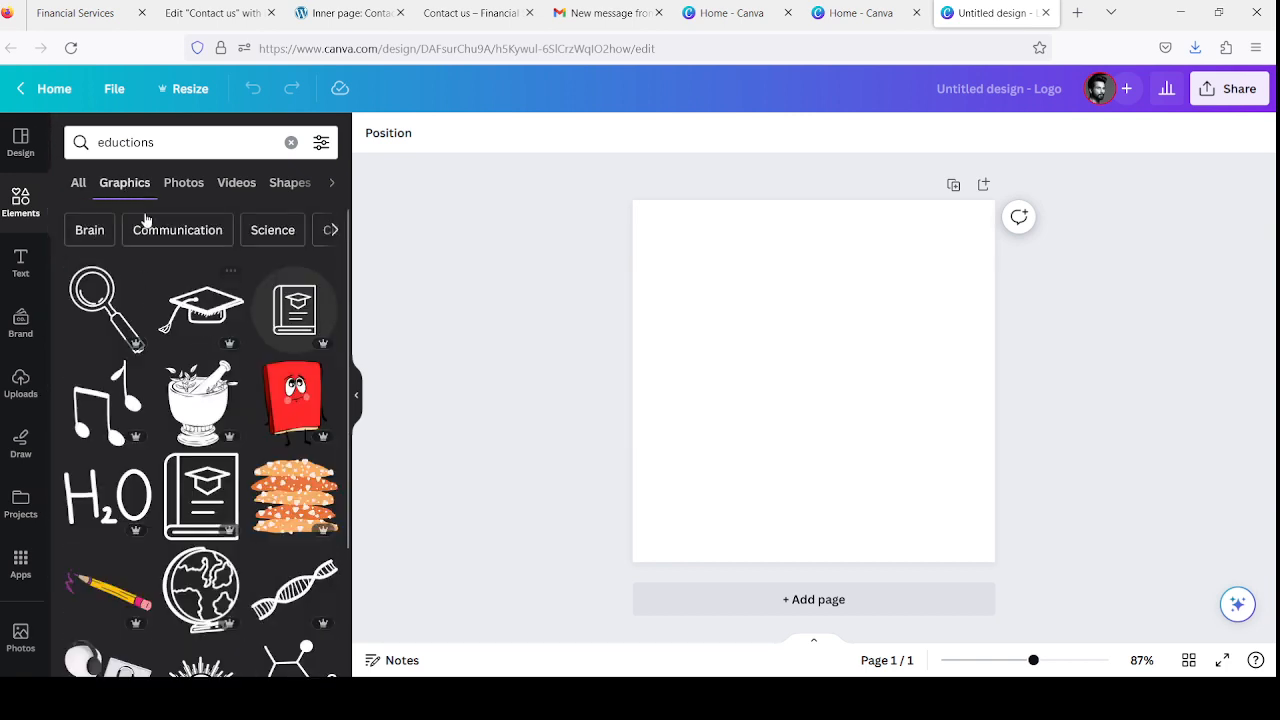
pyautogui.scroll(-10, 175, 365)
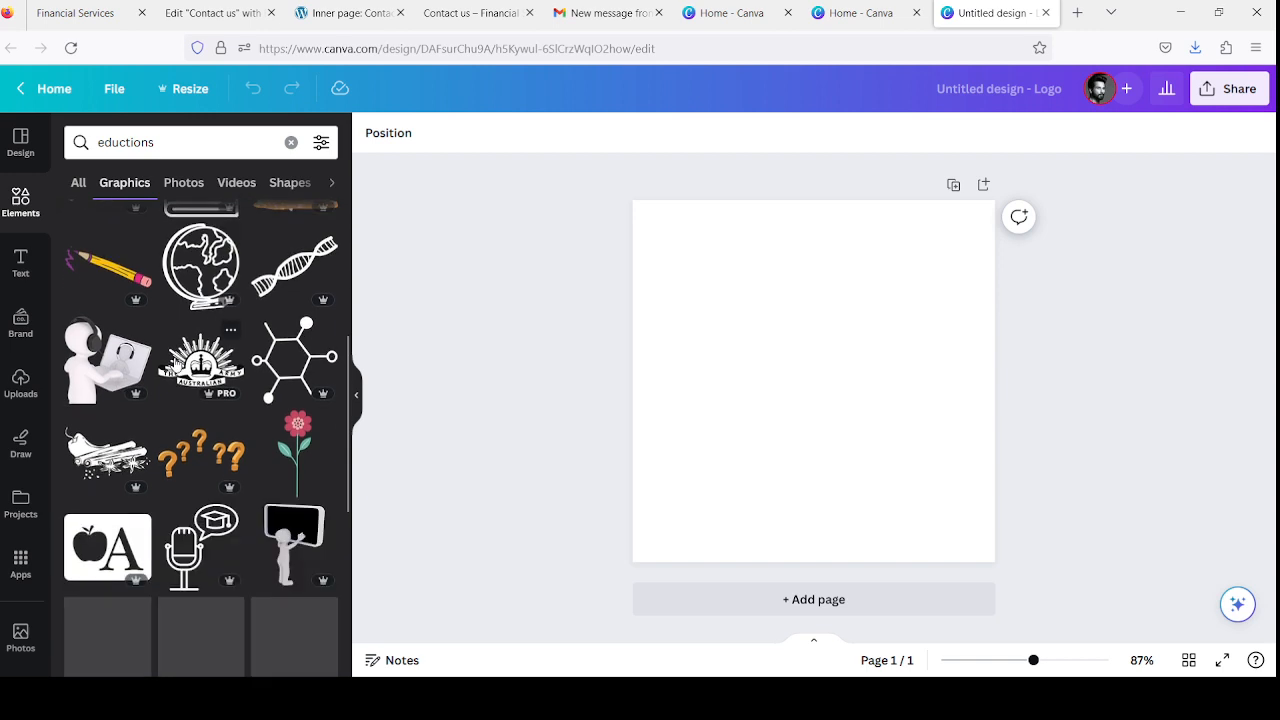
pyautogui.scroll(-5, 175, 365)
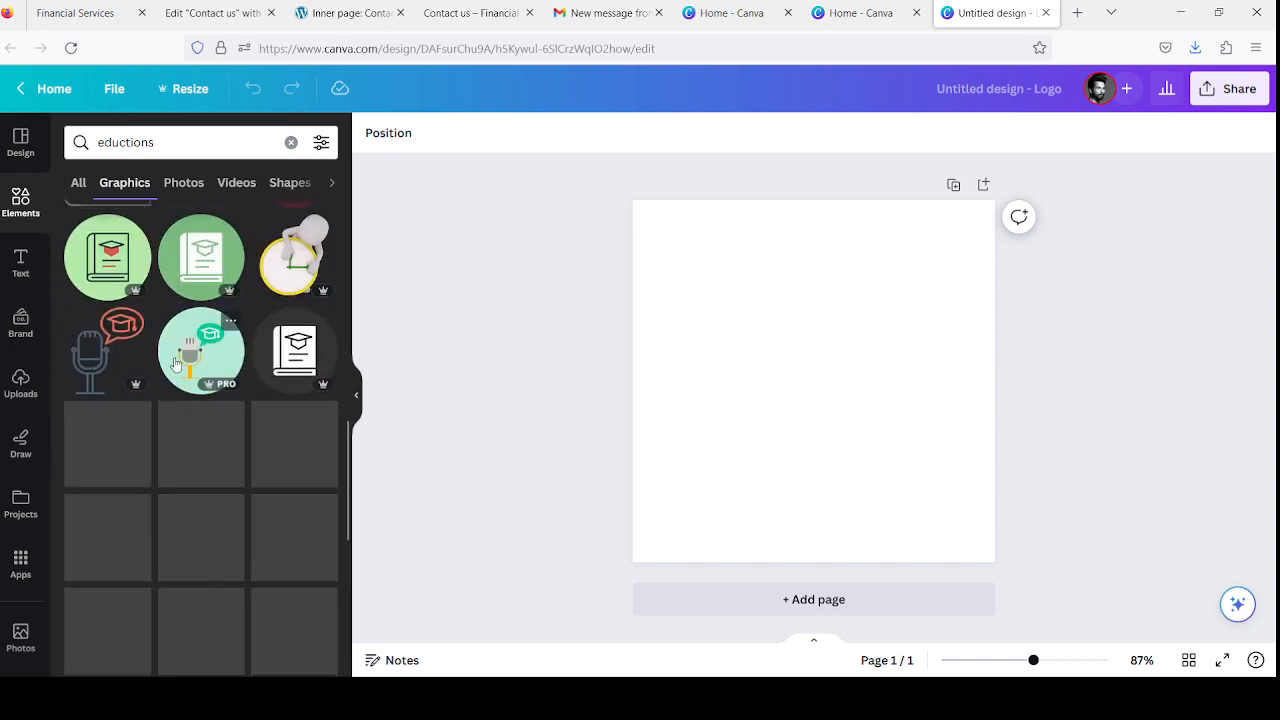
pyautogui.scroll(-5, 175, 365)
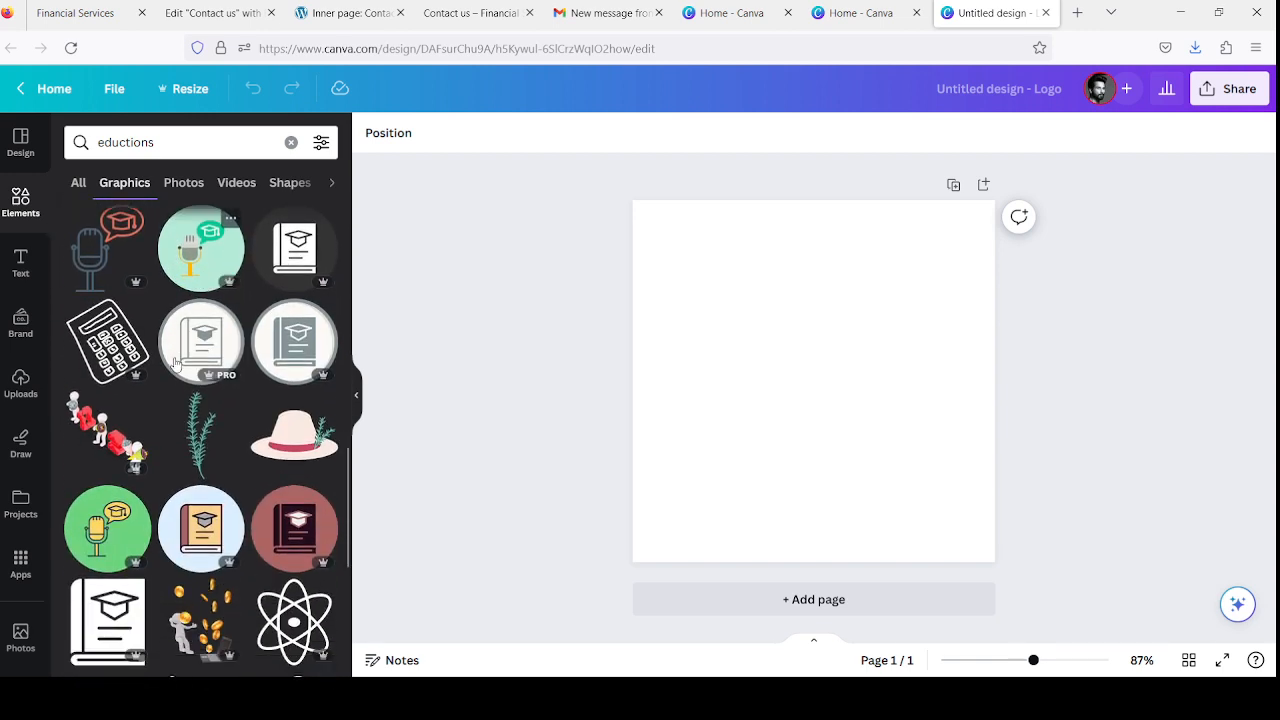
pyautogui.scroll(-2, 175, 365)
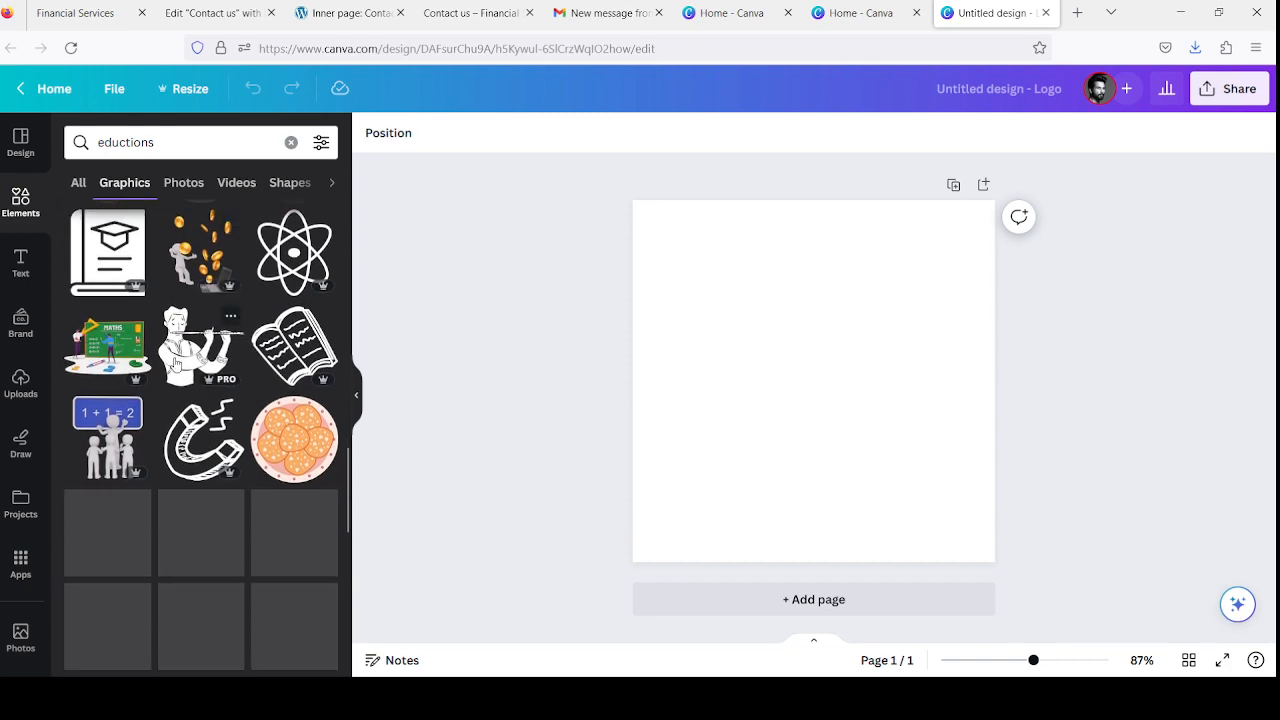
pyautogui.scroll(15, 175, 365)
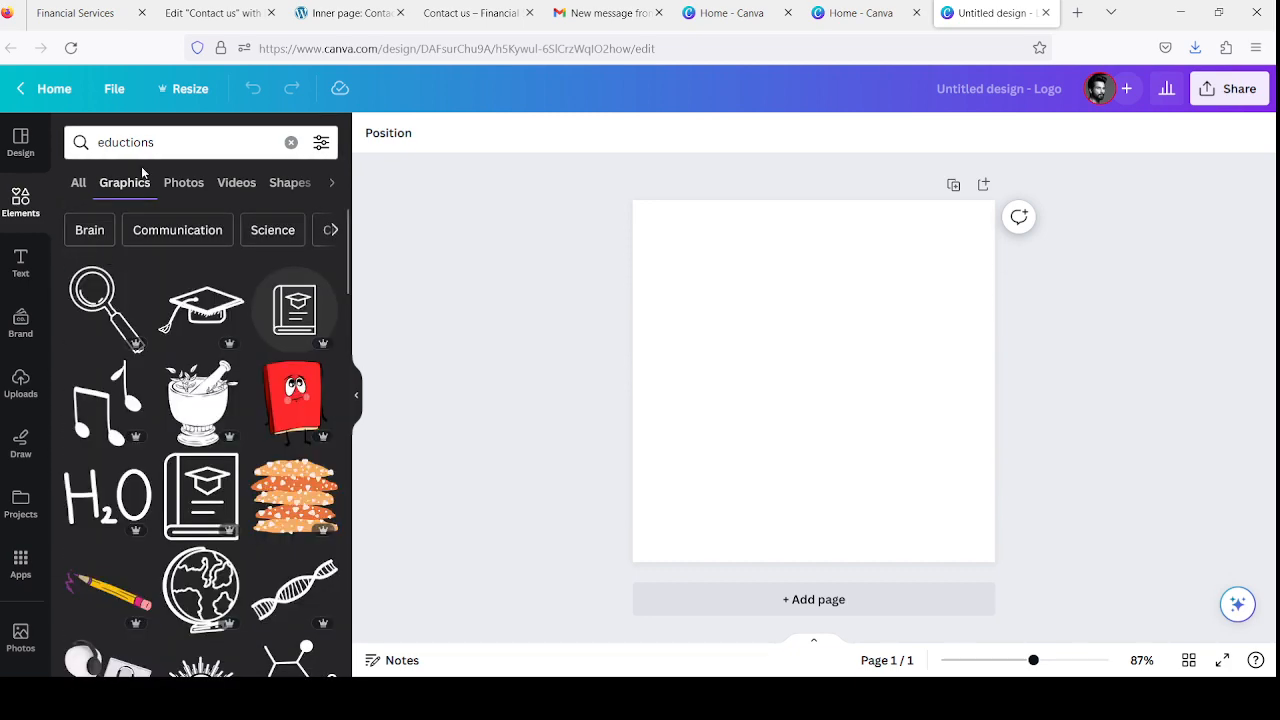
# - Search for "eduction" graphics, switch to the suggested Education topic, and add the yellow light bulb over an open book to the page
pyautogui.click(185, 145)
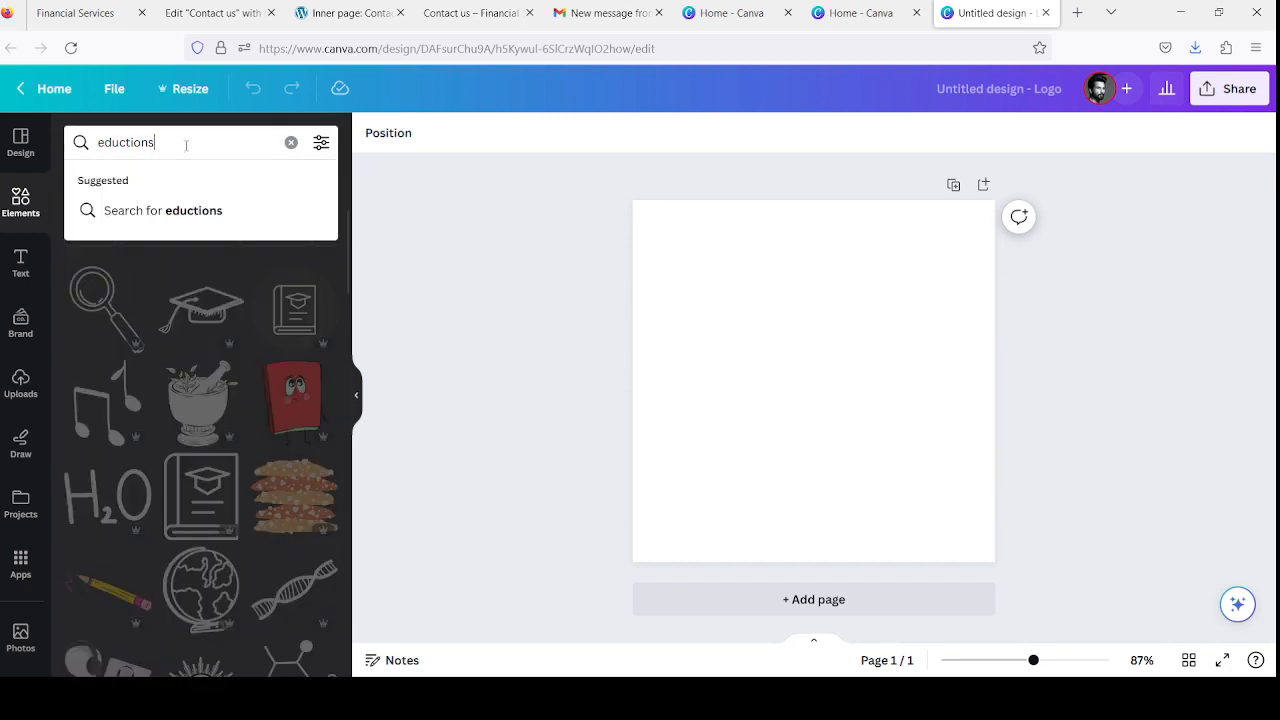
pyautogui.press('BackSpace')
pyautogui.press('Return')
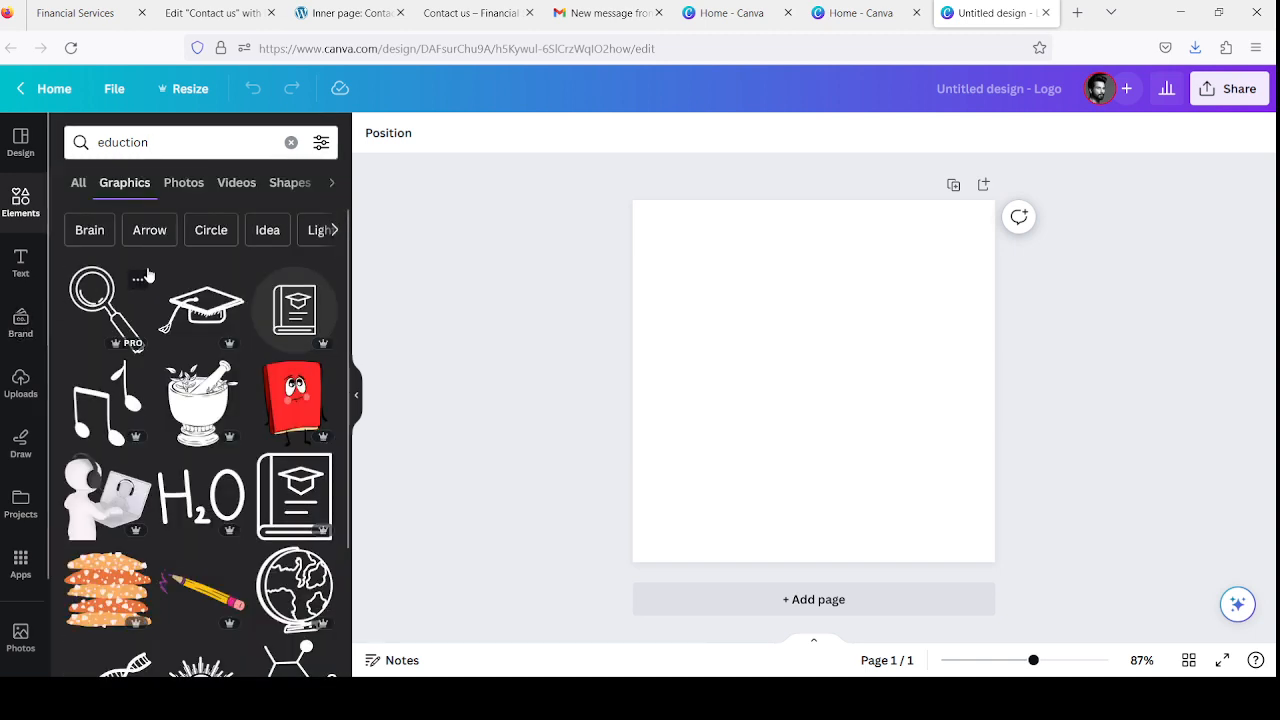
pyautogui.hscroll(5, 163, 237)
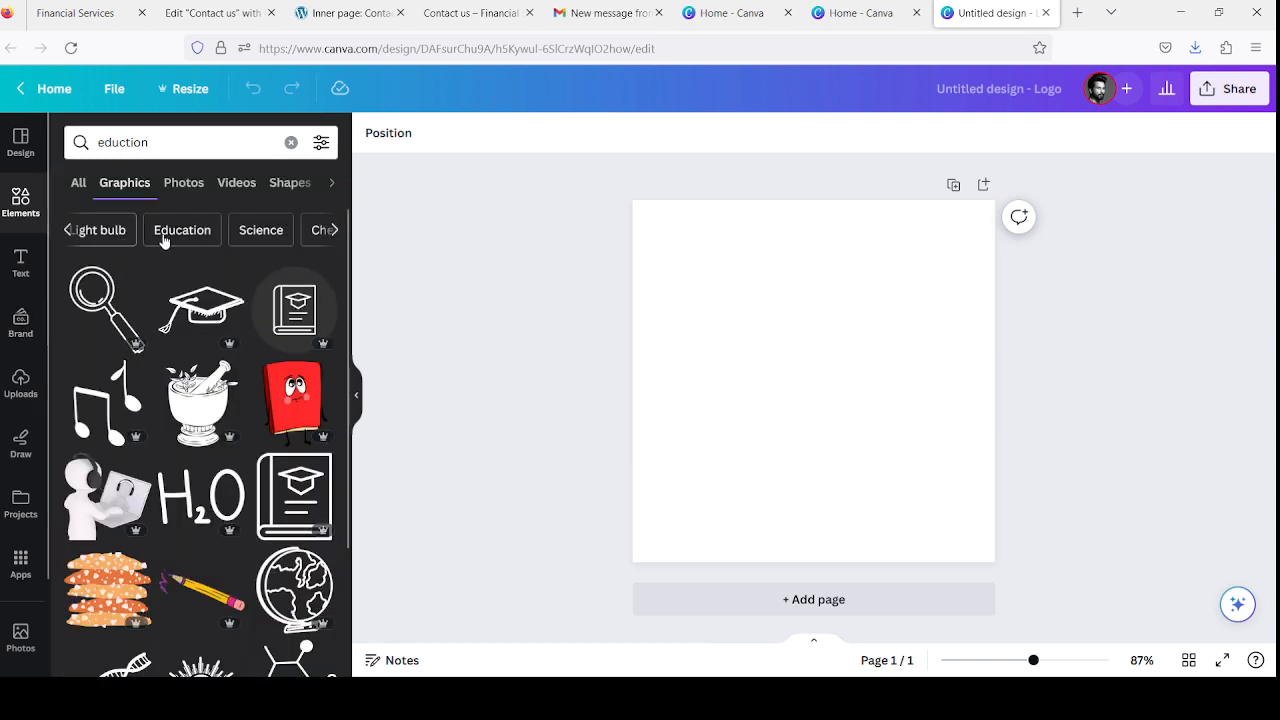
pyautogui.click(163, 232)
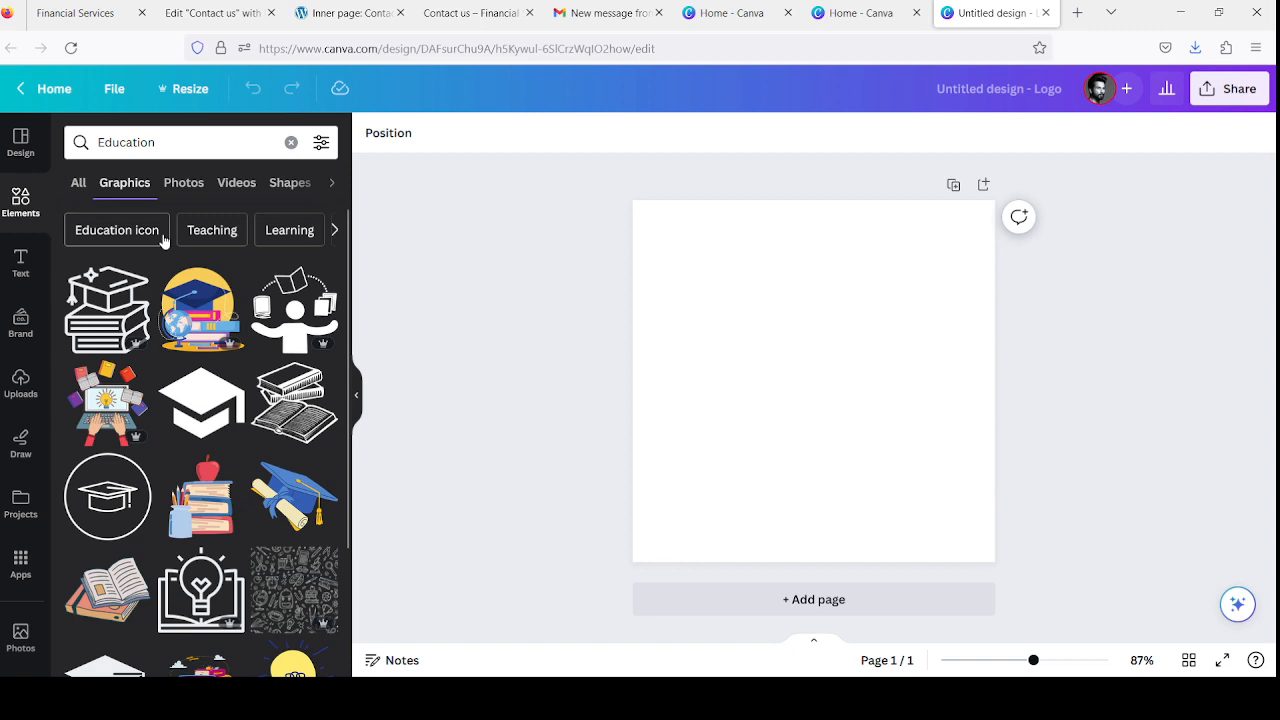
pyautogui.scroll(-5, 214, 385)
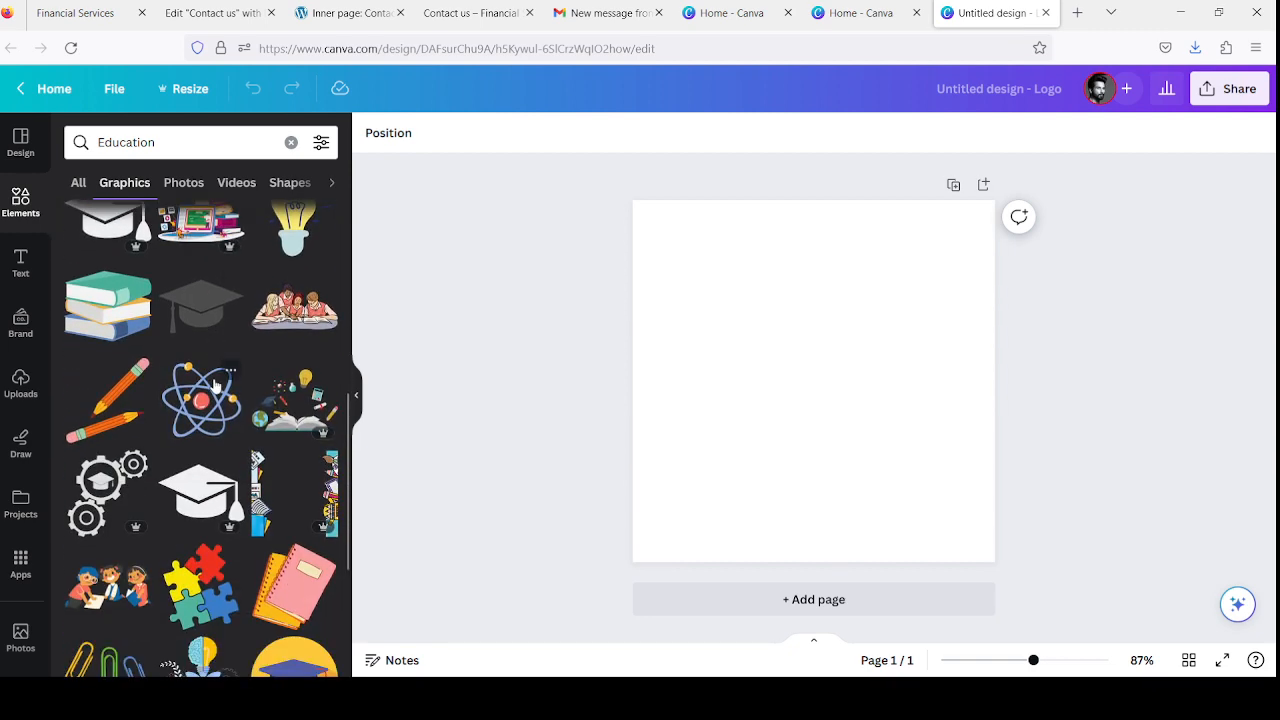
pyautogui.scroll(-5, 214, 385)
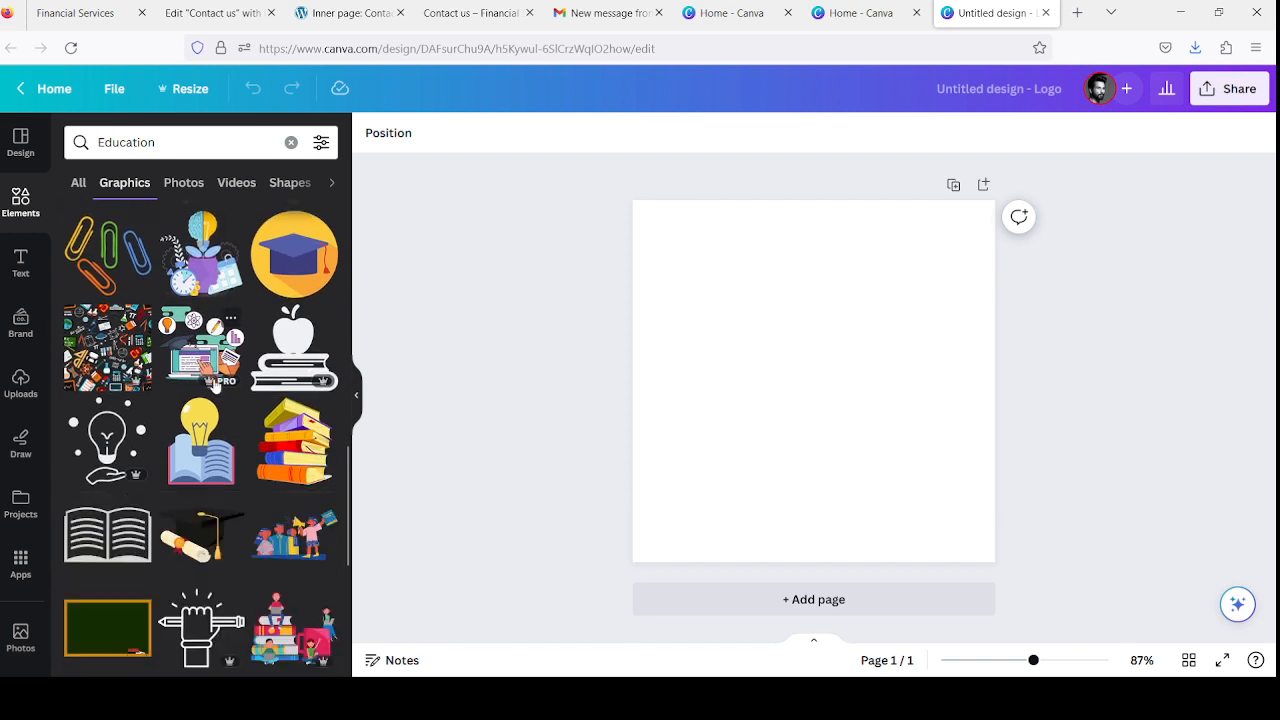
pyautogui.click(205, 450)
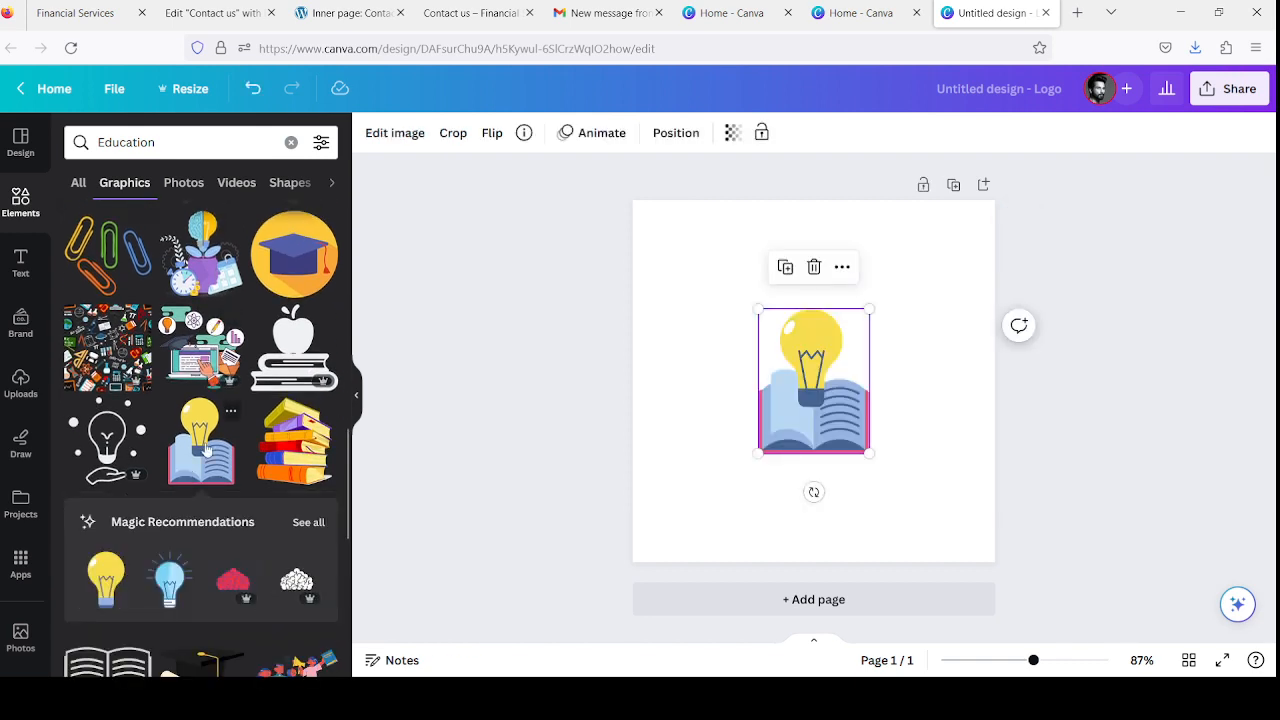
# - Move the light bulb and book graphic to the upper half of the page, keeping it horizontally centred
pyautogui.click(909, 401)
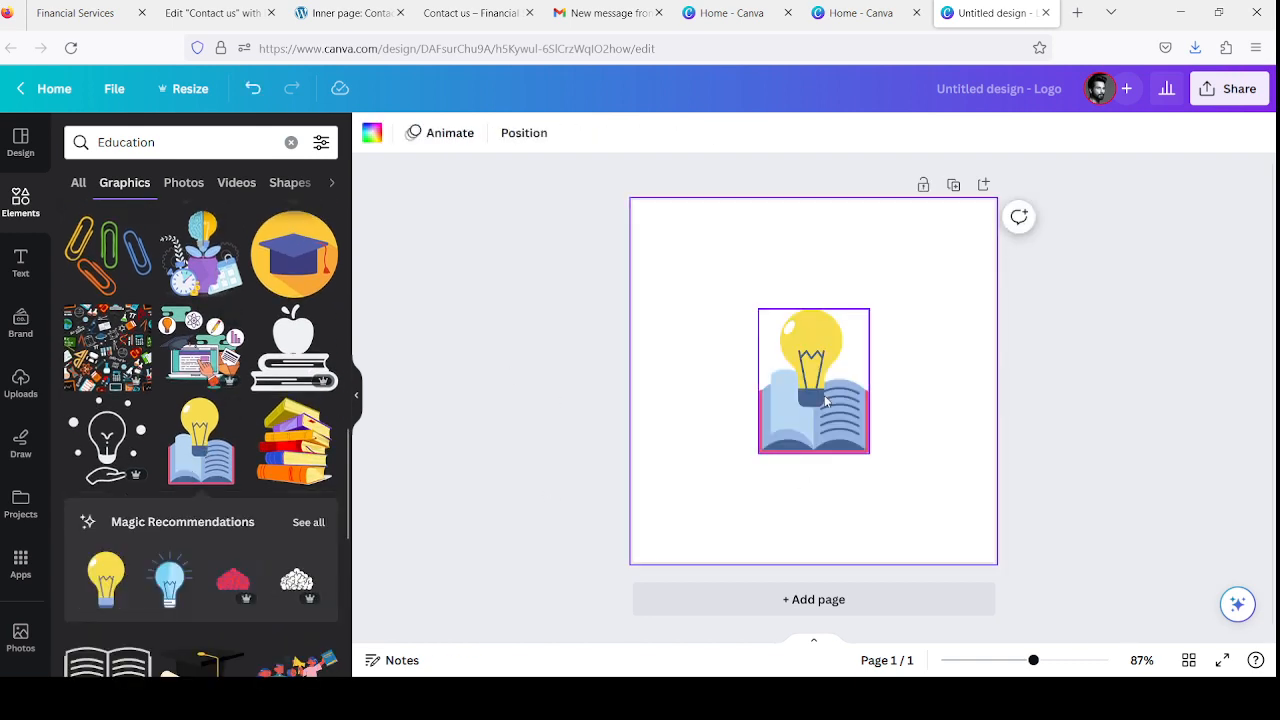
pyautogui.moveTo(826, 395); pyautogui.dragTo(840, 355)
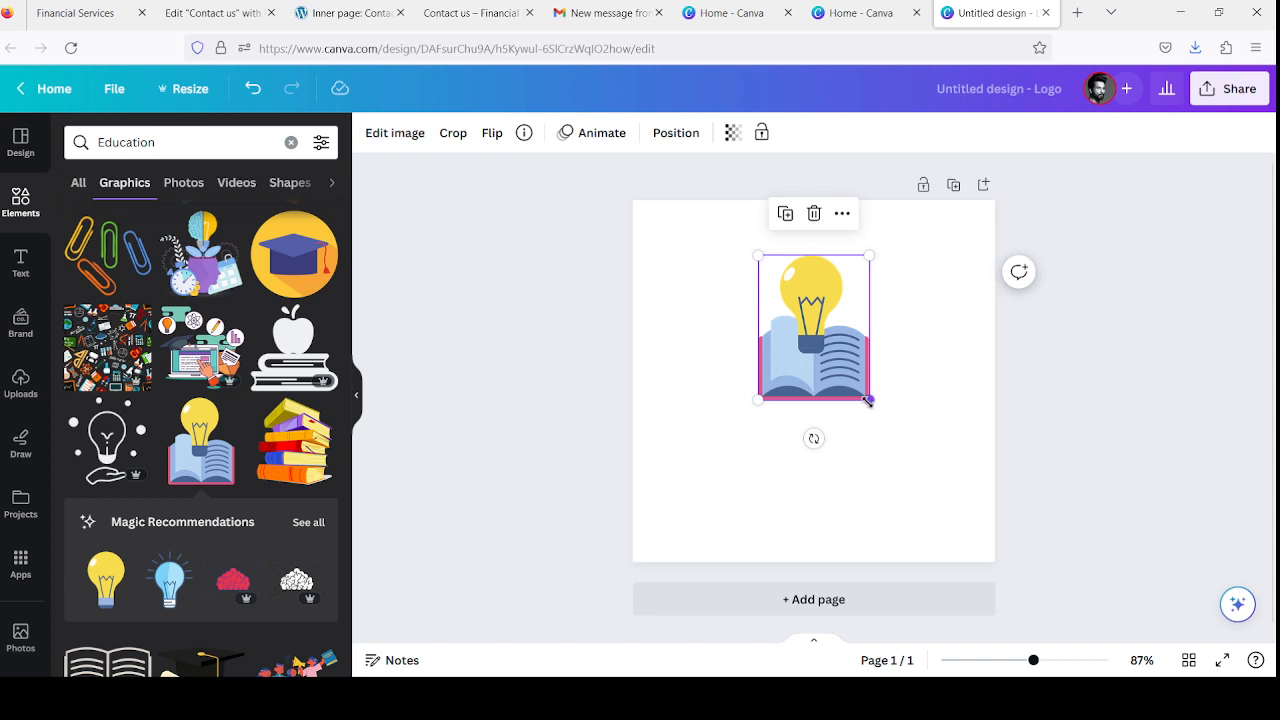
pyautogui.click(962, 359)
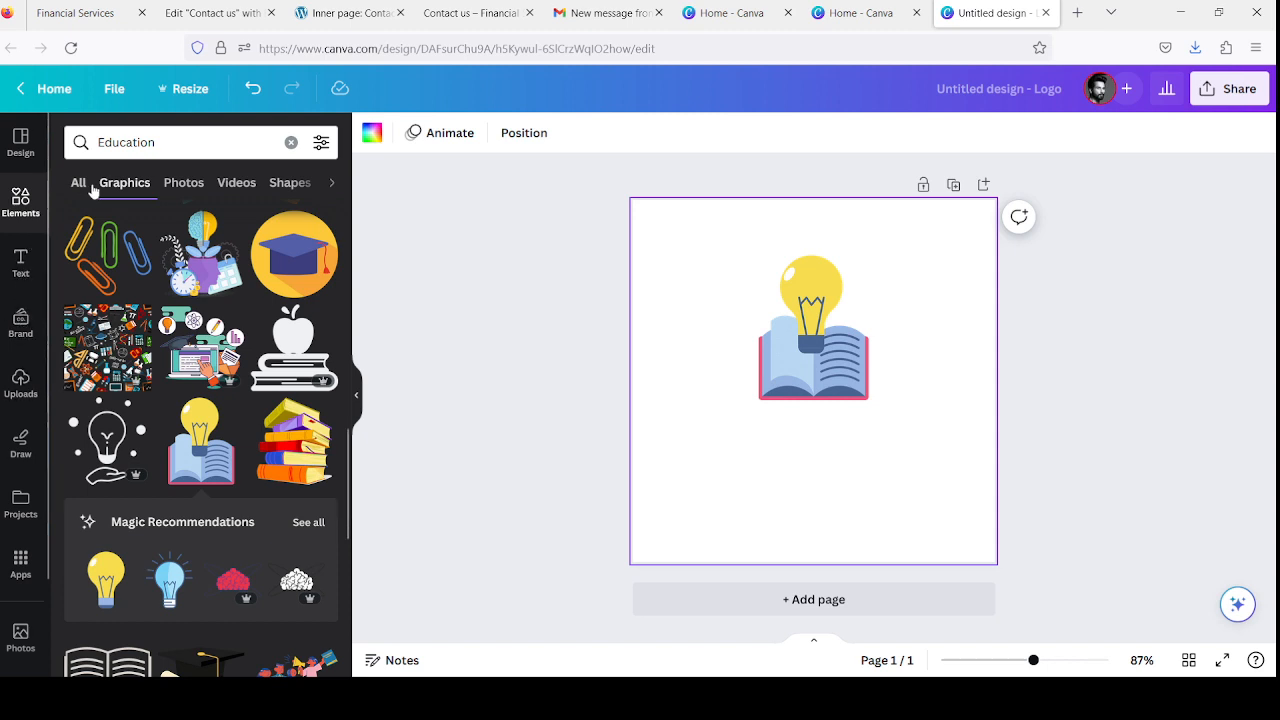
# - Add a subheading text box and place it directly beneath the light bulb and book graphic
pyautogui.click(18, 272)
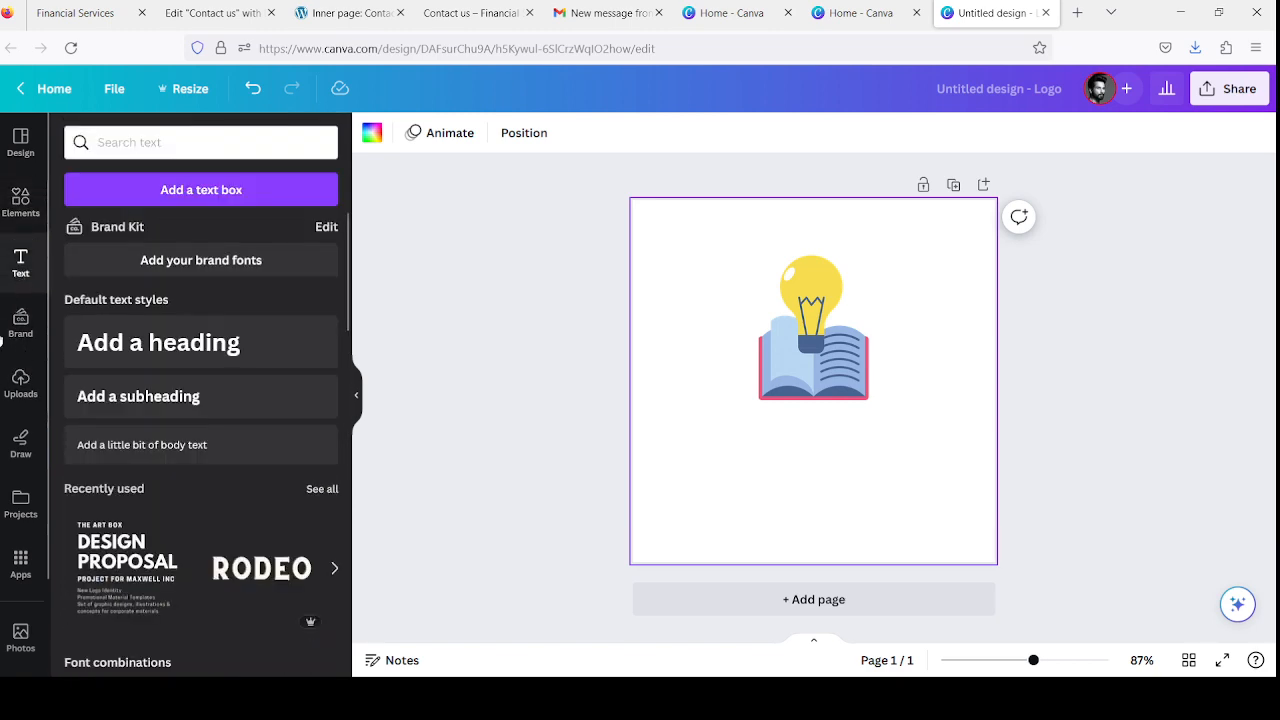
pyautogui.click(127, 403)
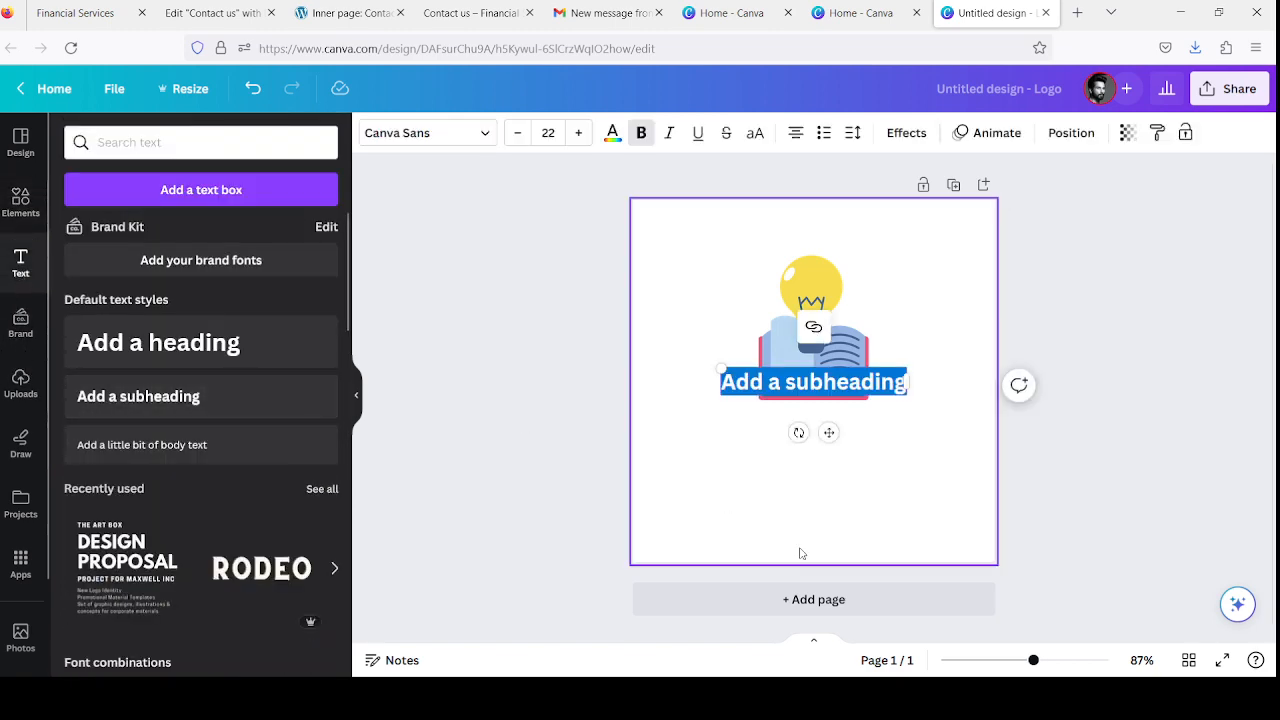
pyautogui.click(878, 449)
pyautogui.click(886, 381)
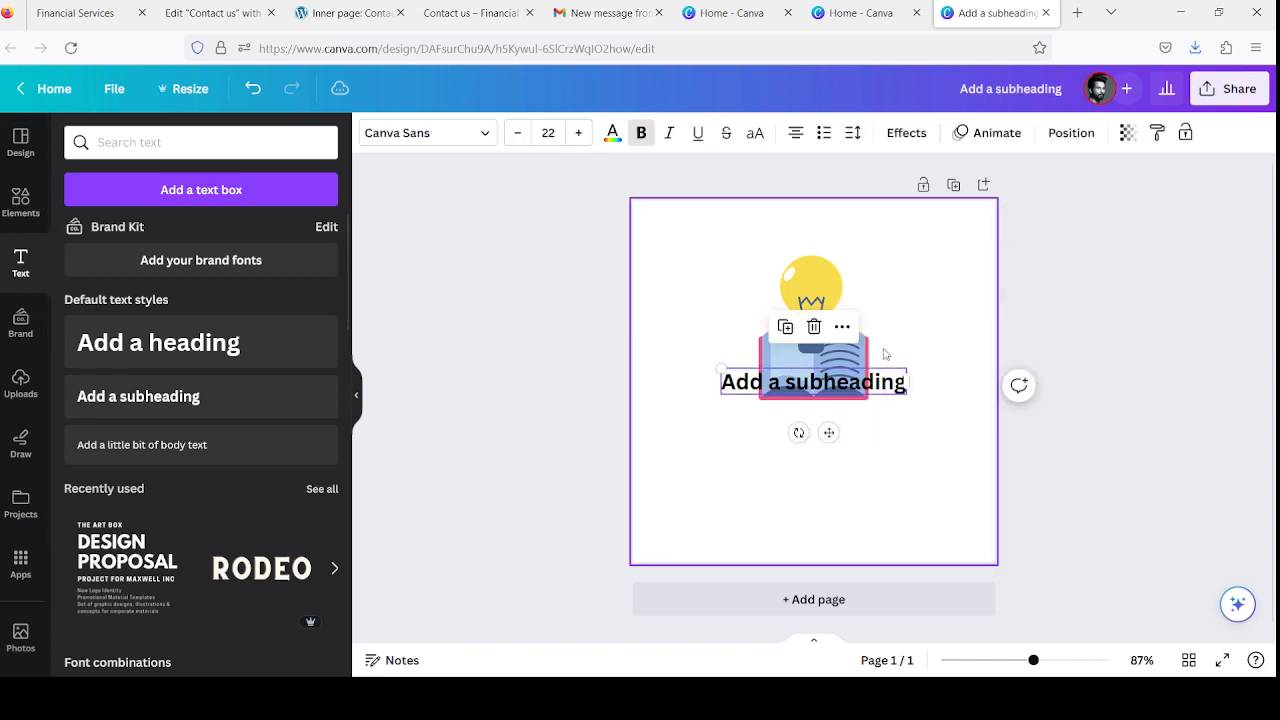
pyautogui.moveTo(886, 381); pyautogui.dragTo(886, 412)
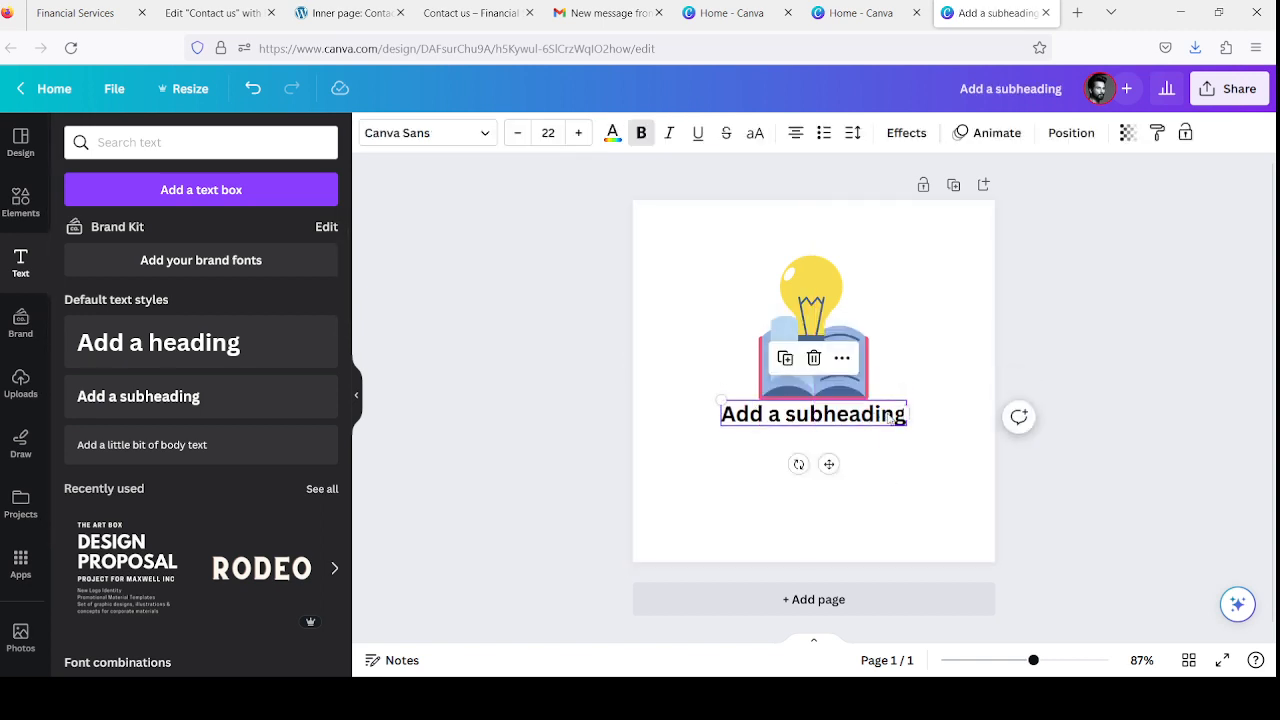
# - Replace the subheading's placeholder text with "WordPress Course"
pyautogui.doubleClick(886, 413)
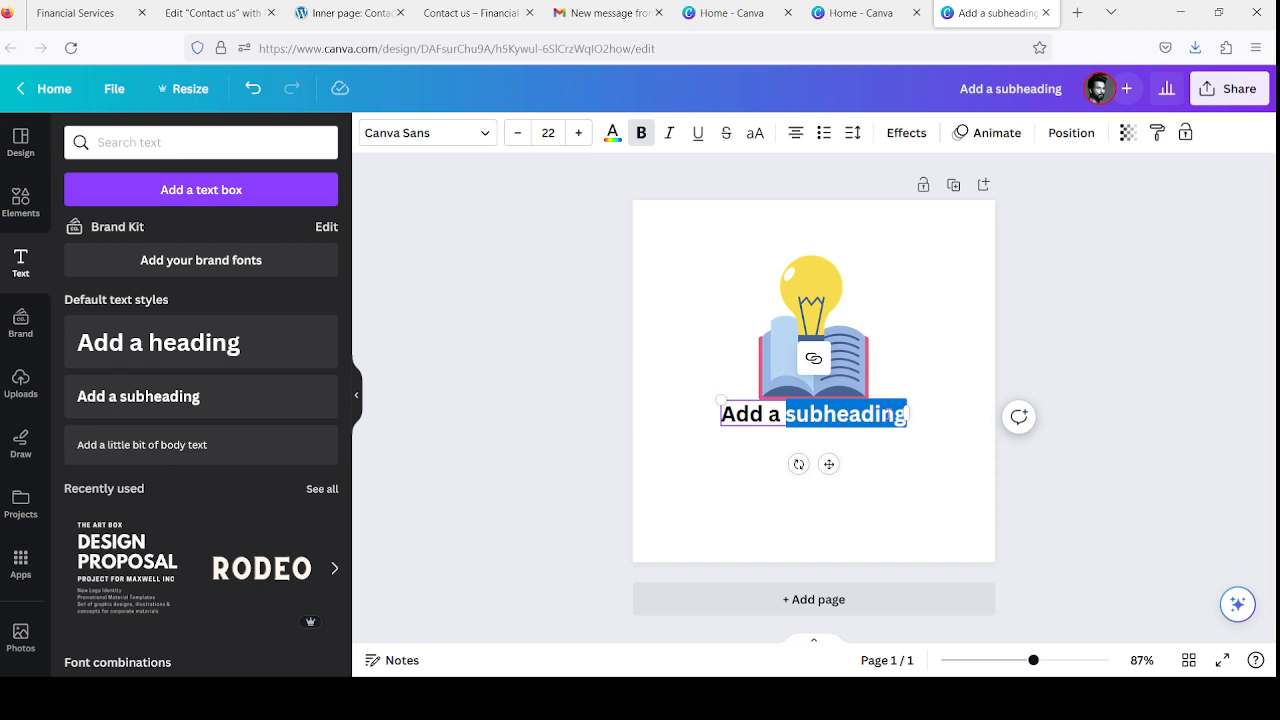
pyautogui.hotkey('ctrl', 'a')
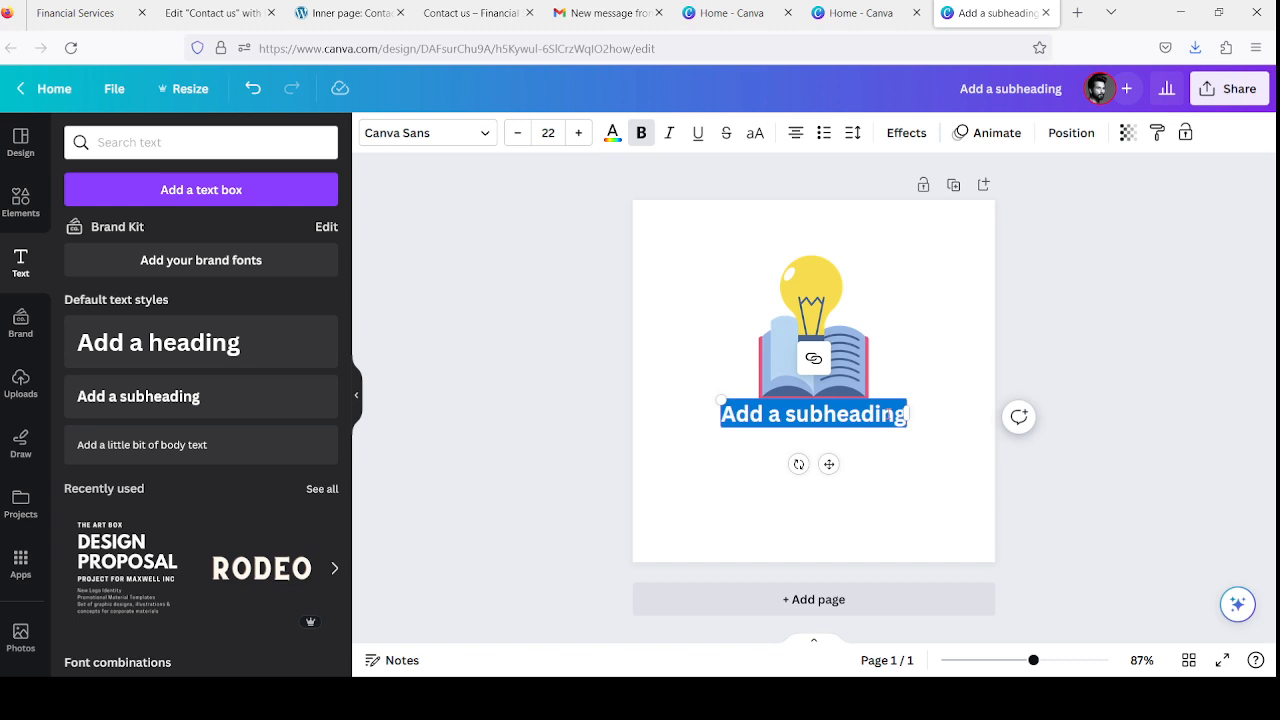
pyautogui.write('Wor')
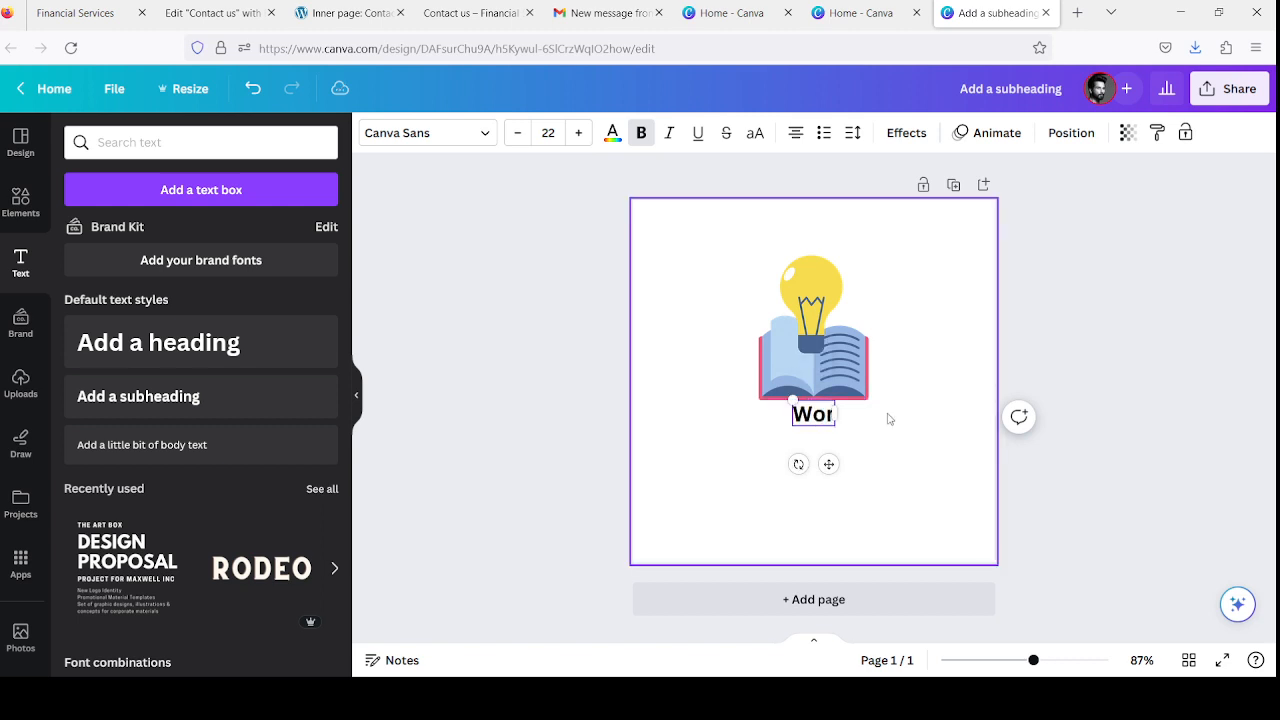
pyautogui.write('dPress')
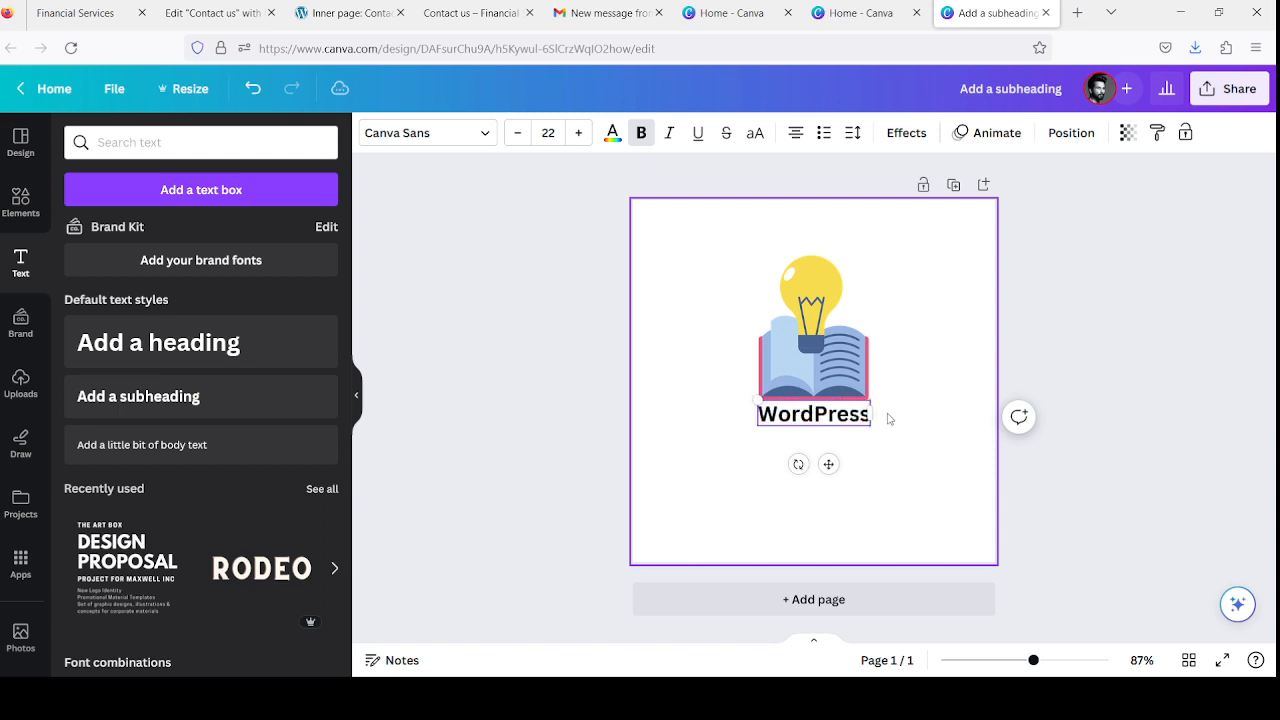
pyautogui.write(' Course')
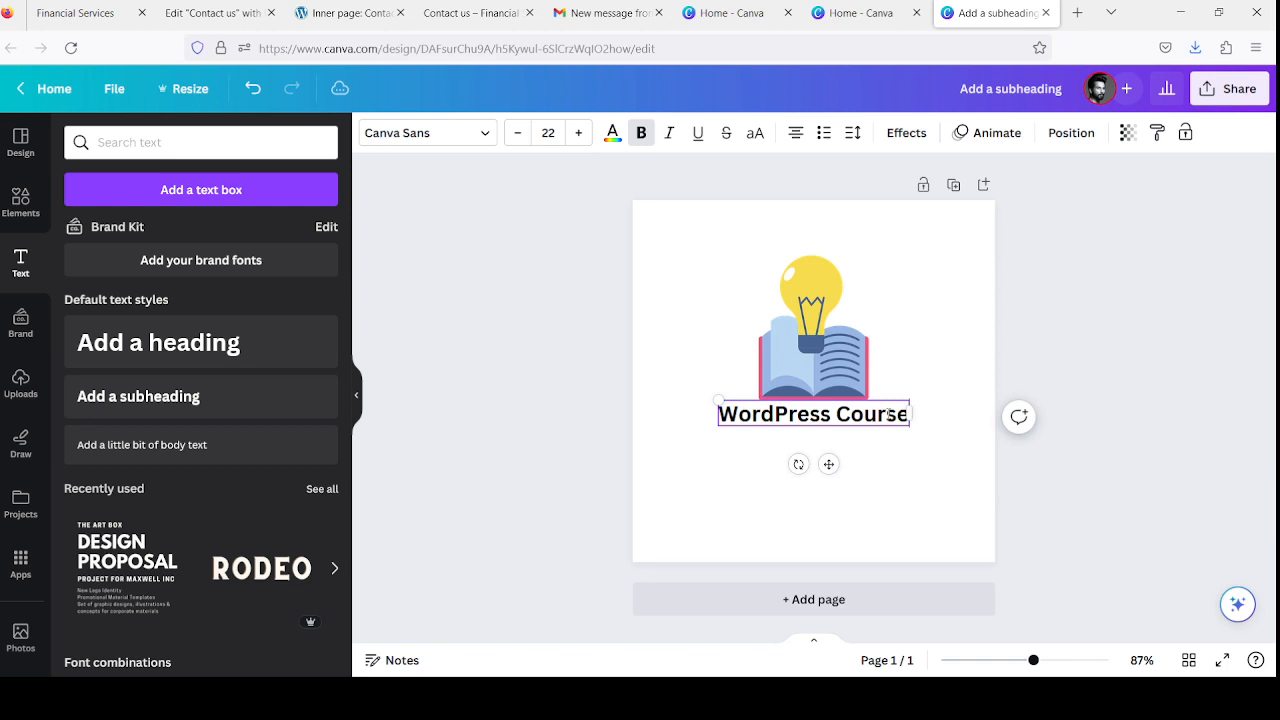
pyautogui.click(931, 463)
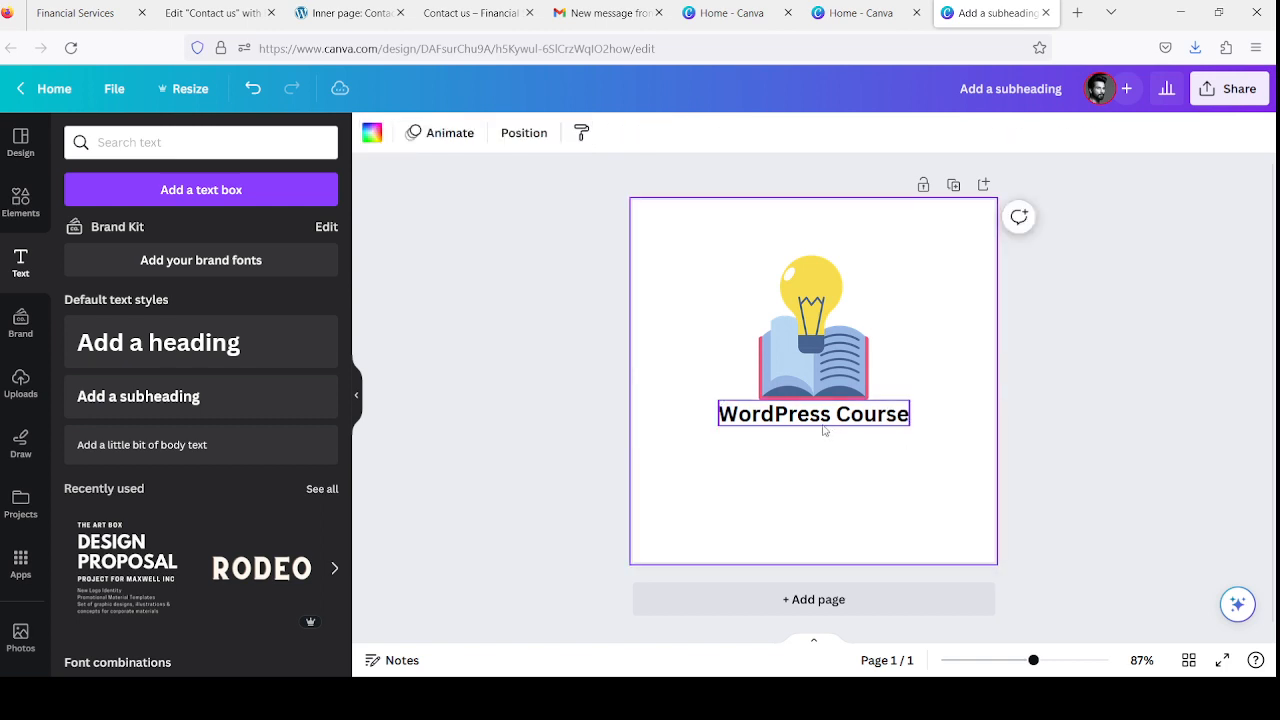
# - Change the font of the "WordPress Course" text to Binate
pyautogui.moveTo(863, 424); pyautogui.dragTo(860, 418)
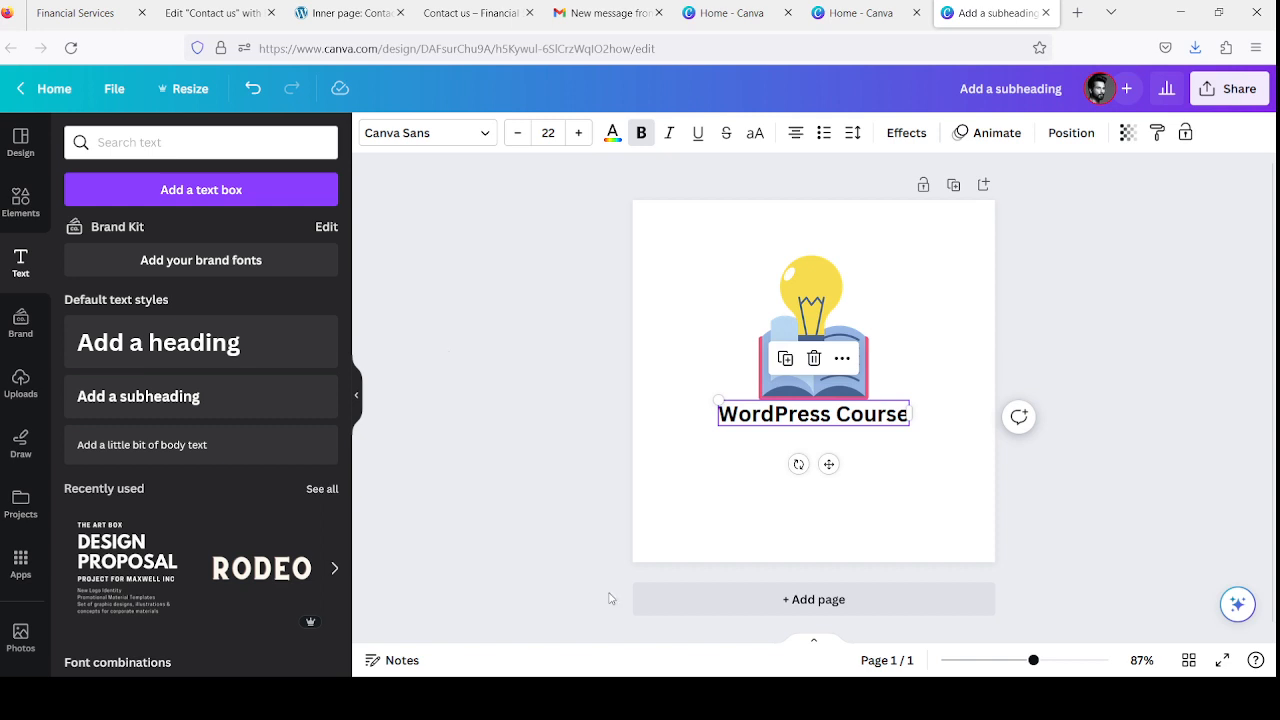
pyautogui.click(491, 138)
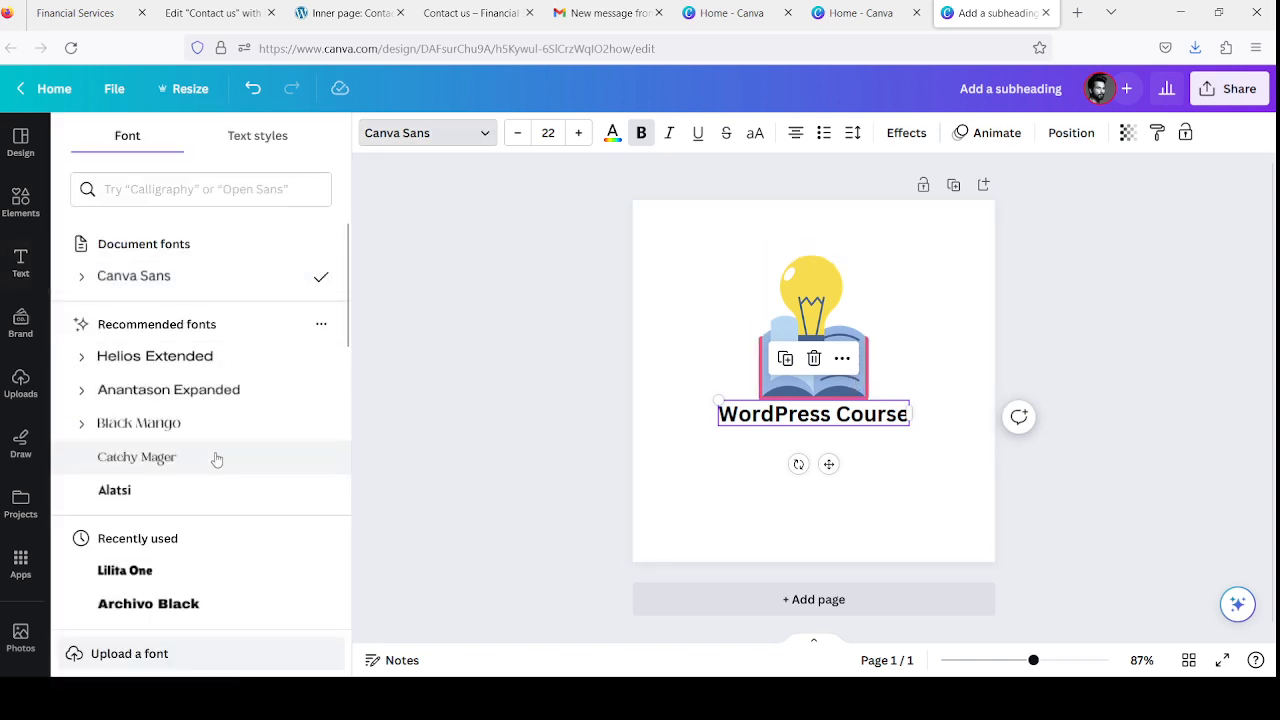
pyautogui.scroll(-3, 215, 458)
pyautogui.scroll(-5, 215, 458)
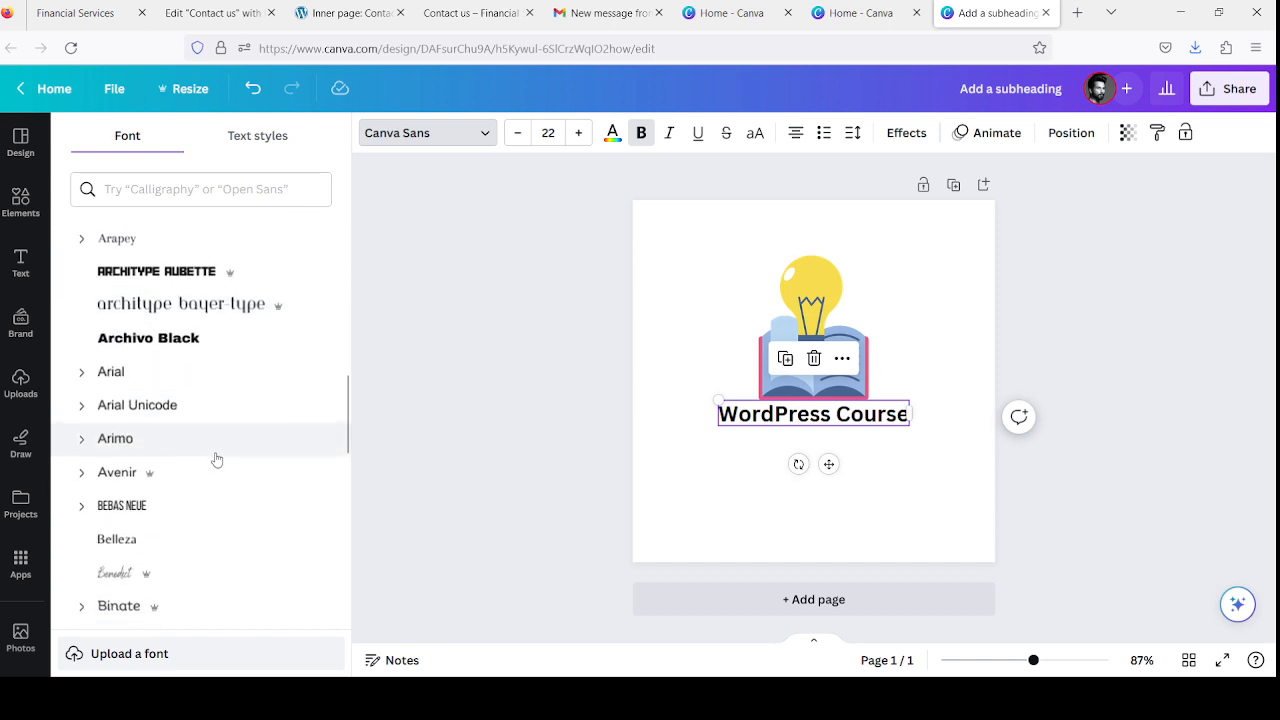
pyautogui.scroll(-3, 216, 458)
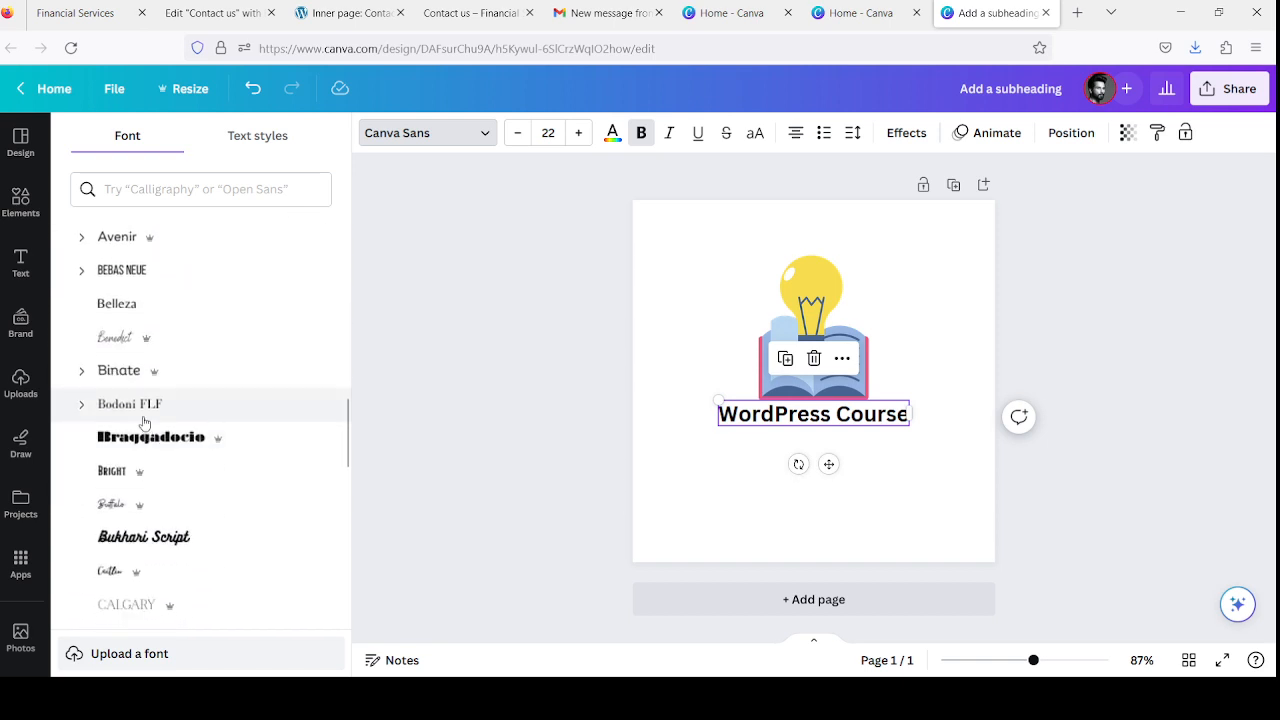
pyautogui.click(115, 385)
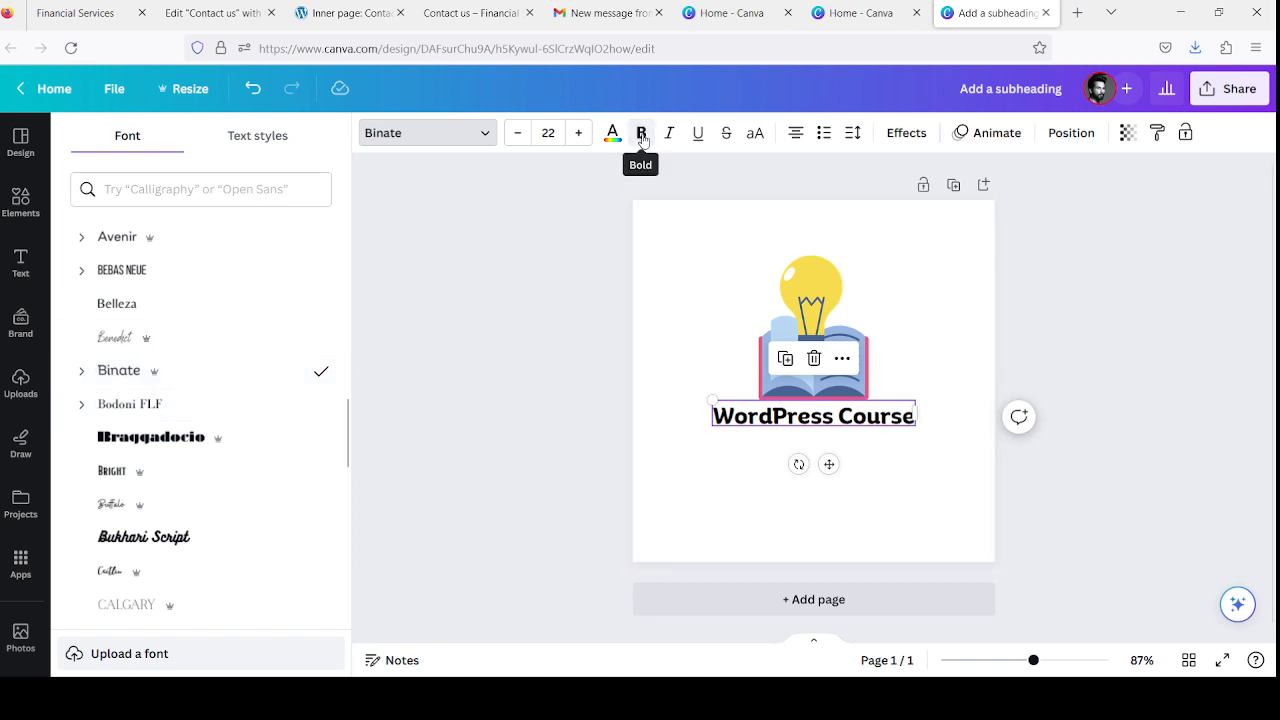
# - Make the "WordPress Course" text bold and set its font size to 17
pyautogui.click(642, 135)
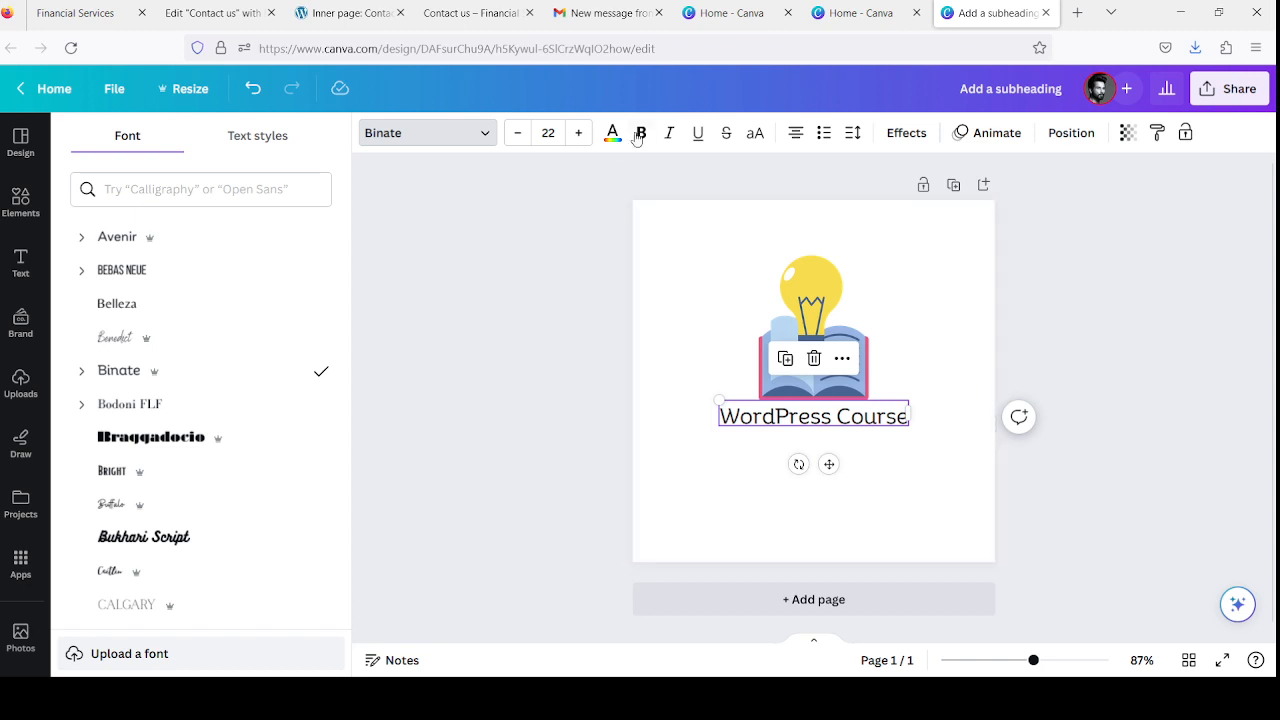
pyautogui.click(642, 136)
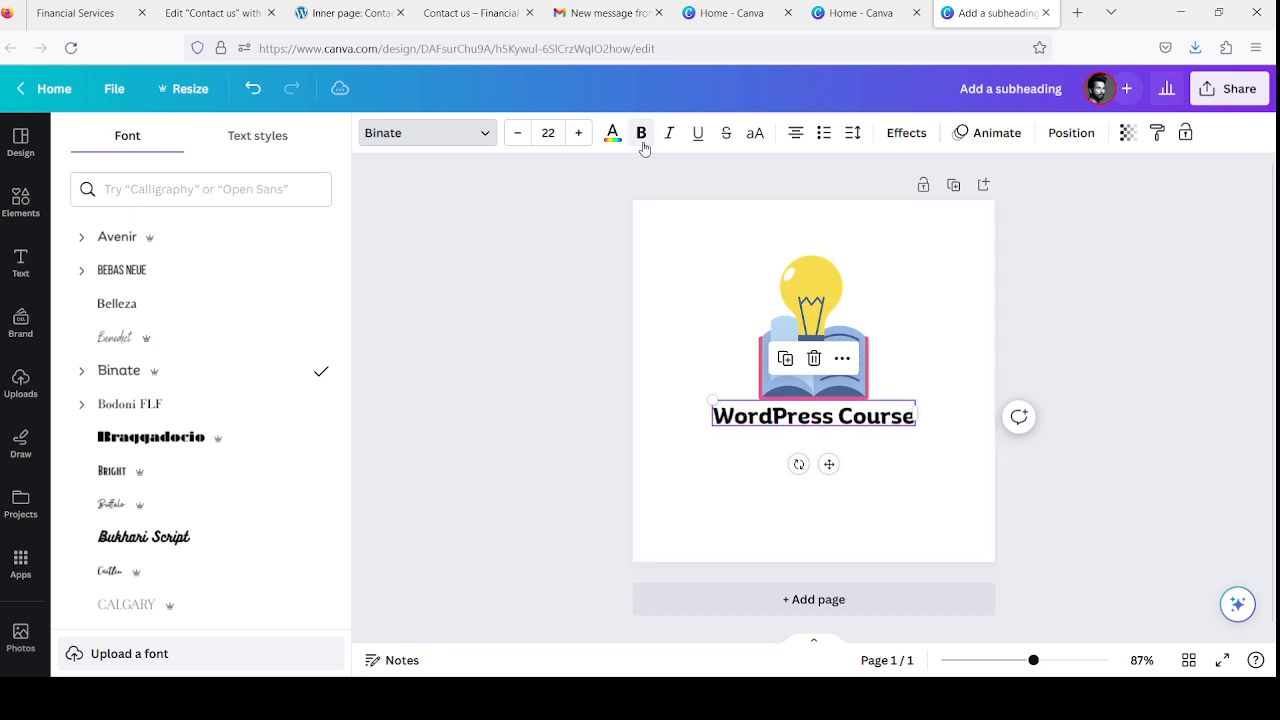
pyautogui.click(518, 133)
pyautogui.click(518, 133)
pyautogui.click(518, 133)
pyautogui.click(518, 133)
pyautogui.click(518, 133)
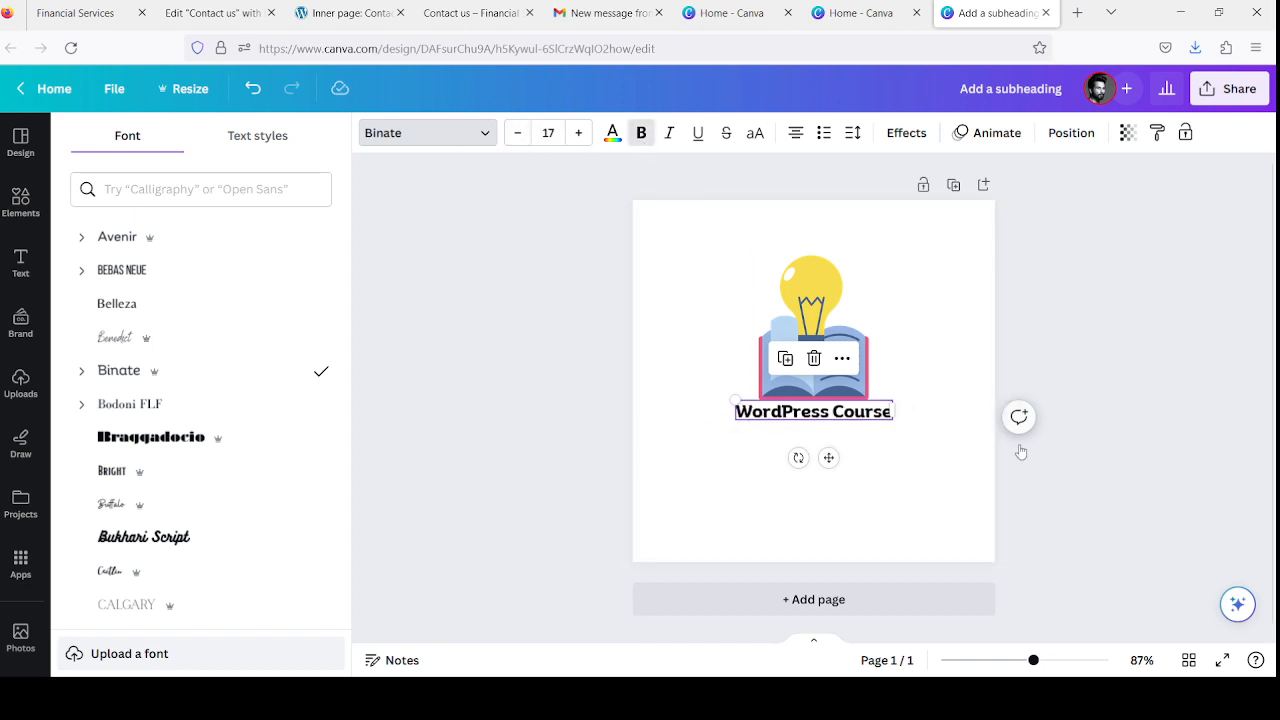
# - Move the "WordPress Course" text slightly to the right beneath the book graphic and deselect it
pyautogui.click(906, 442)
pyautogui.moveTo(857, 417); pyautogui.dragTo(864, 424)
pyautogui.click(913, 493)
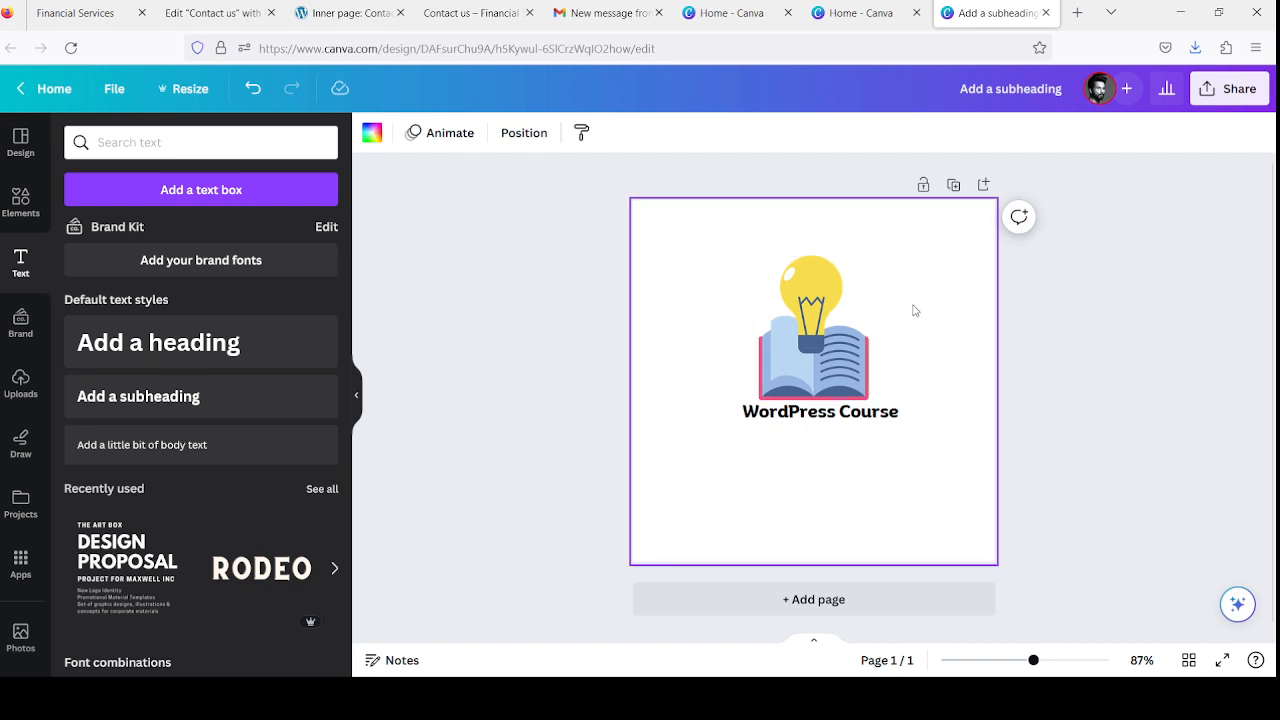
# - Download the logo design as a 500 × 500 px PNG with a transparent background
pyautogui.click(1208, 90)
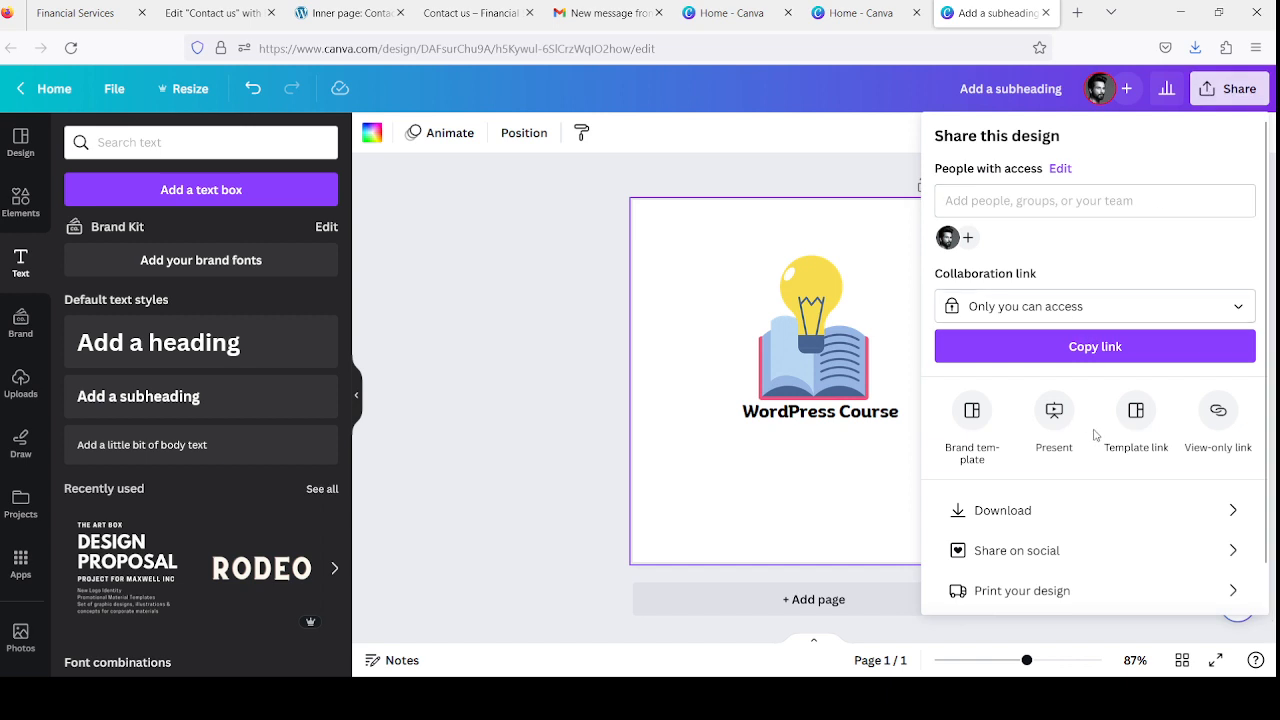
pyautogui.click(1035, 508)
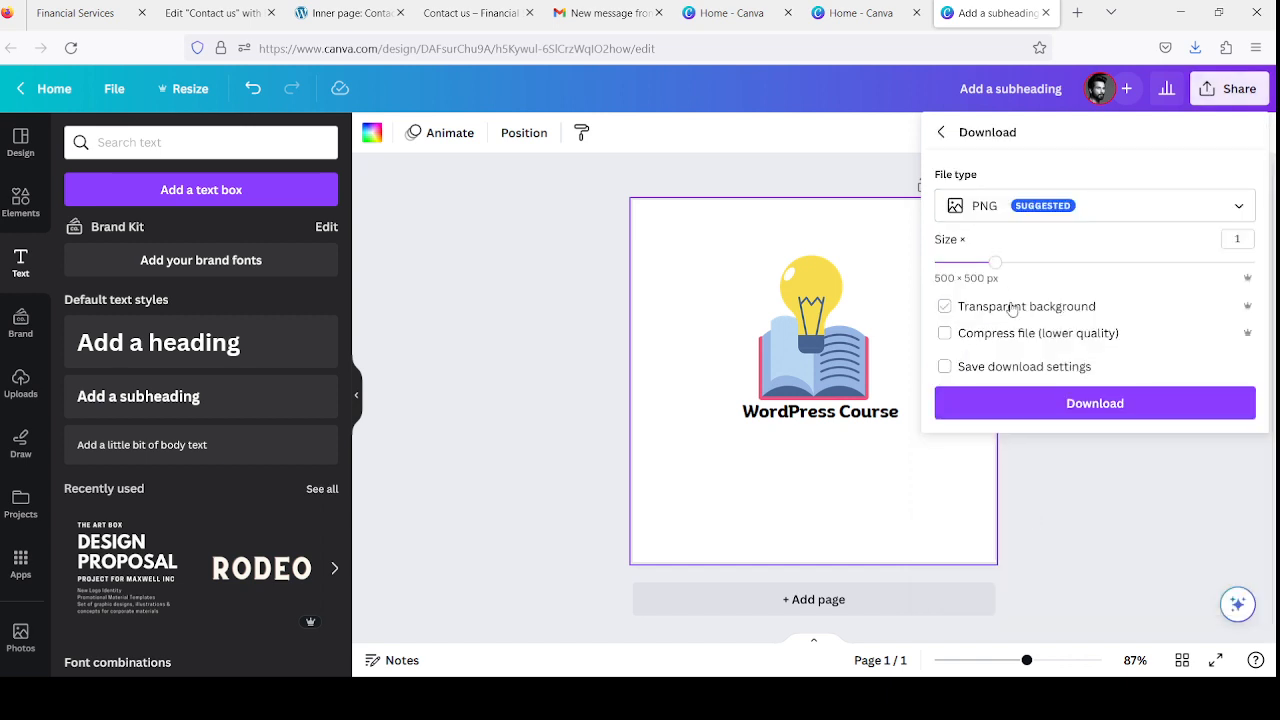
pyautogui.click(945, 308)
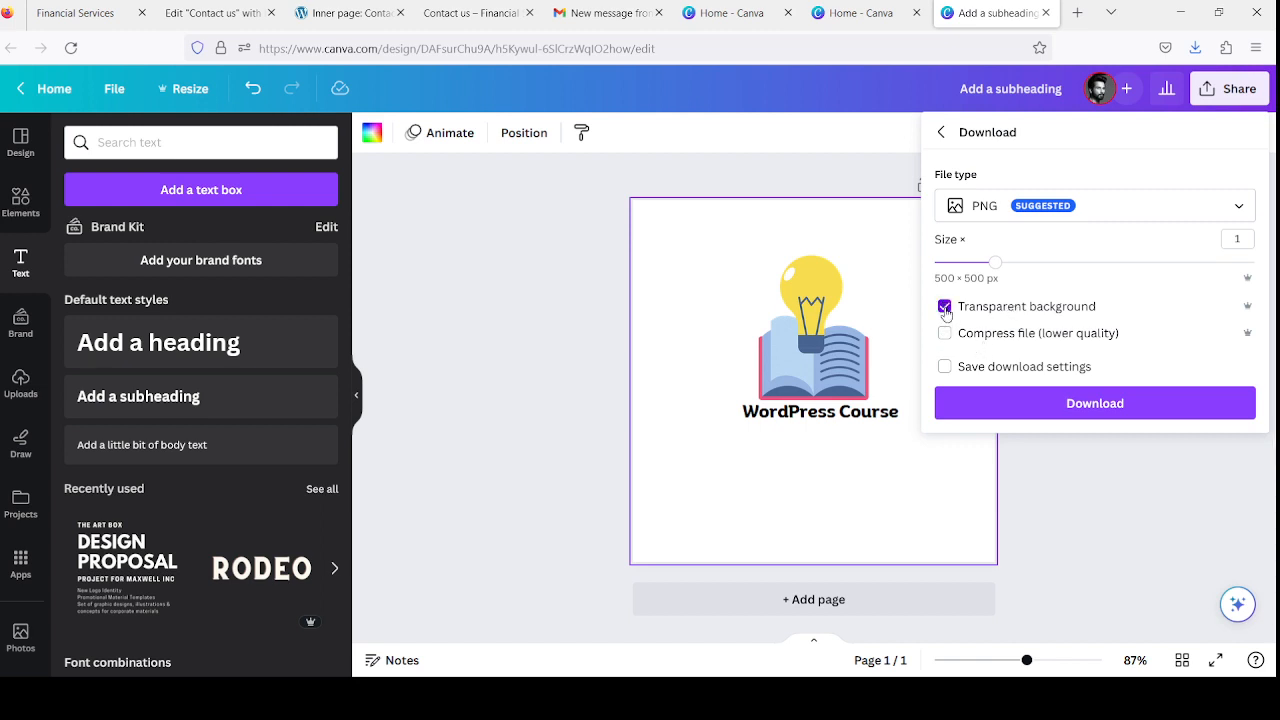
pyautogui.click(1136, 414)
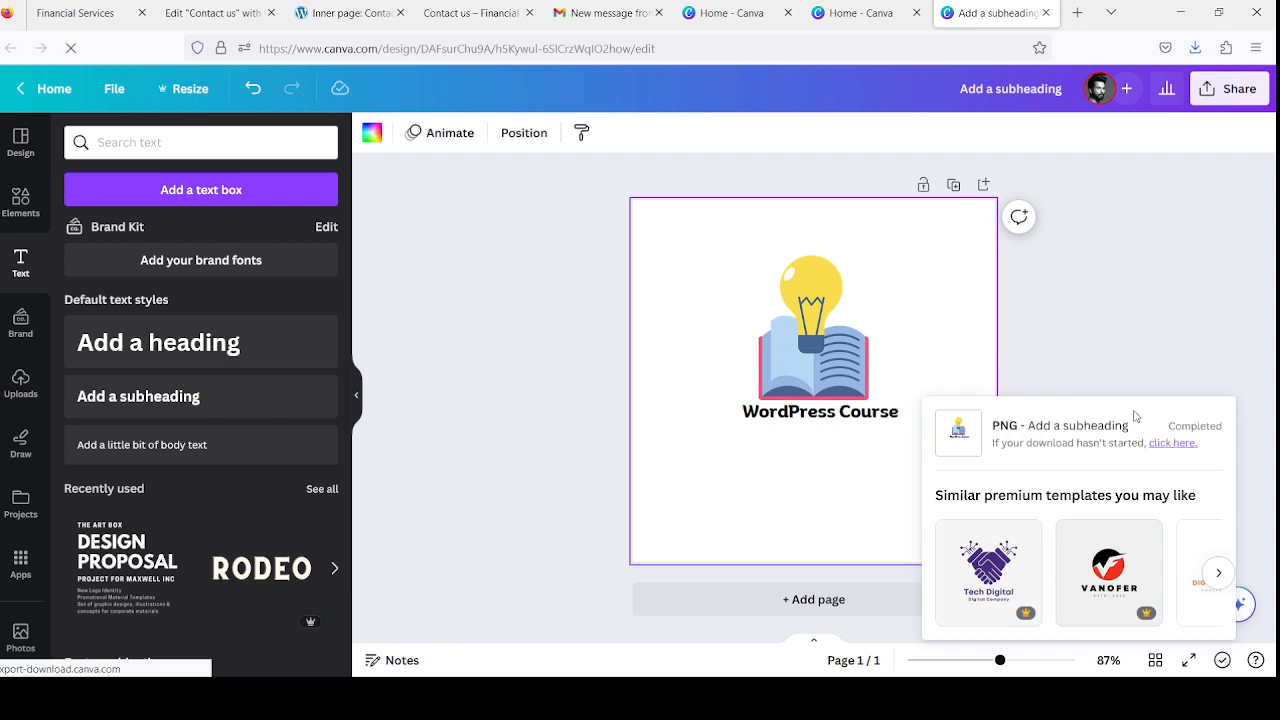
pyautogui.click(1142, 286)
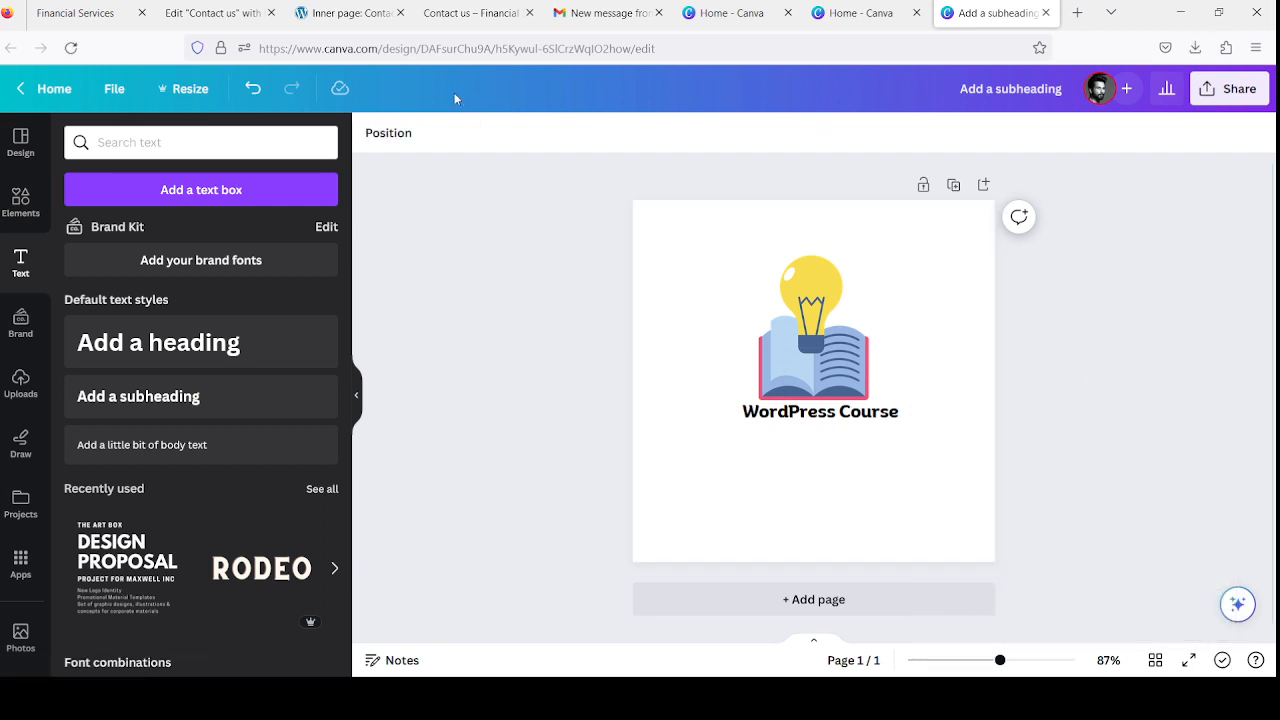
pyautogui.click(218, 14)
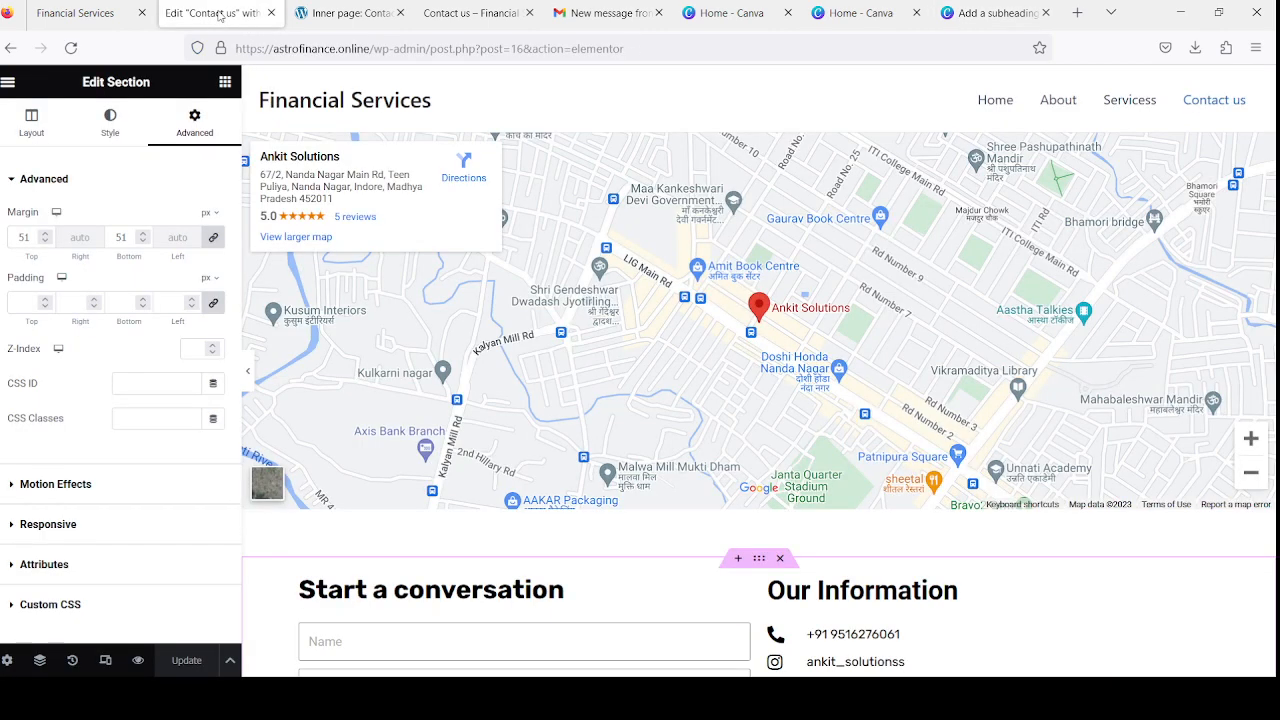
pyautogui.click(346, 14)
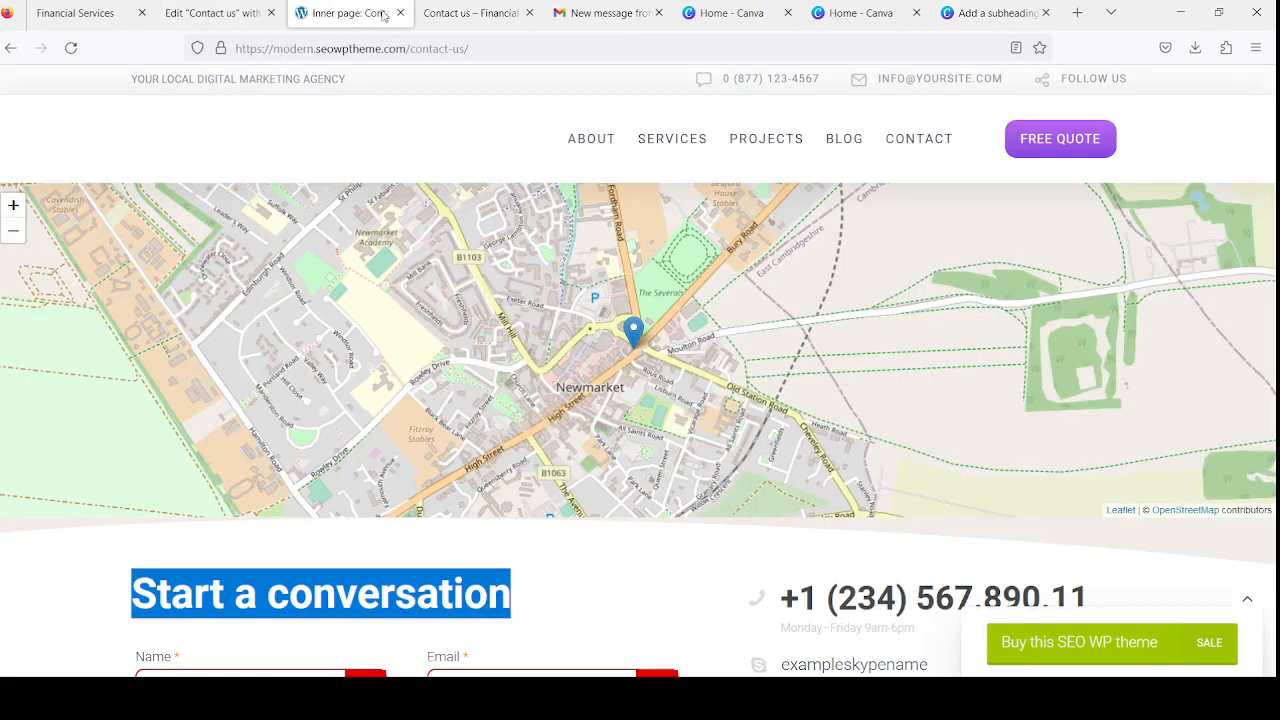
pyautogui.click(452, 20)
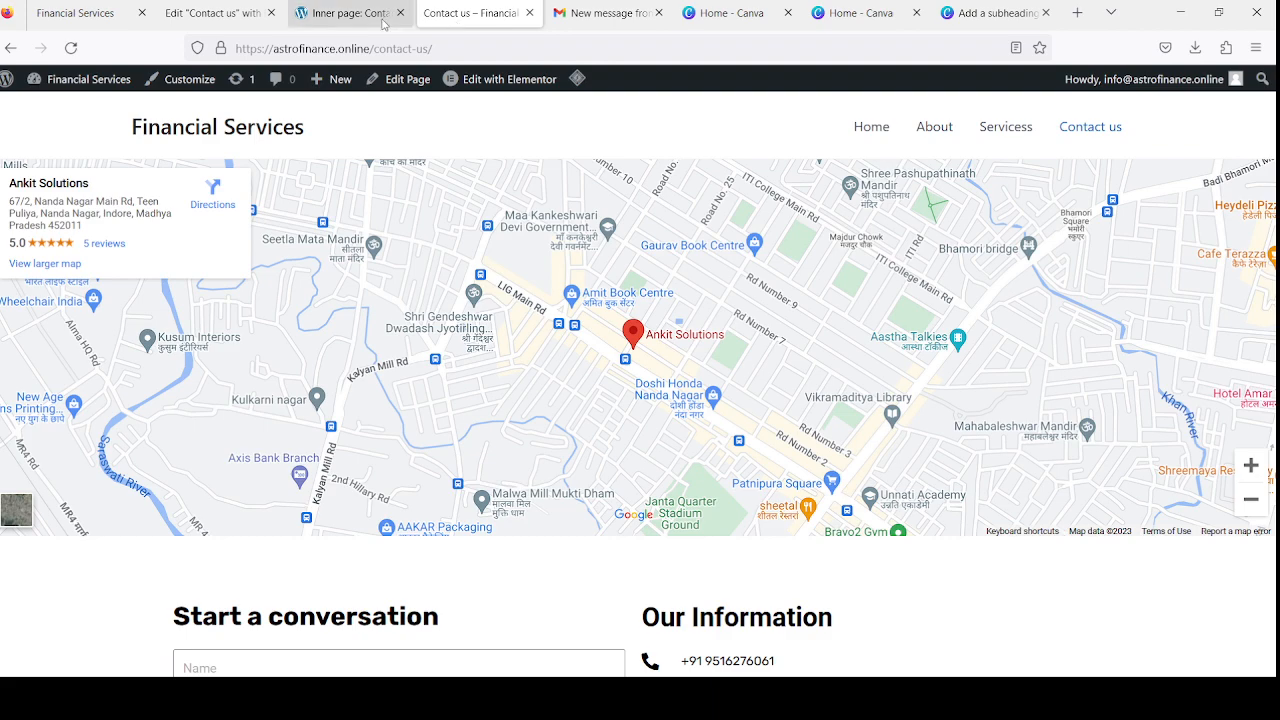
pyautogui.click(327, 18)
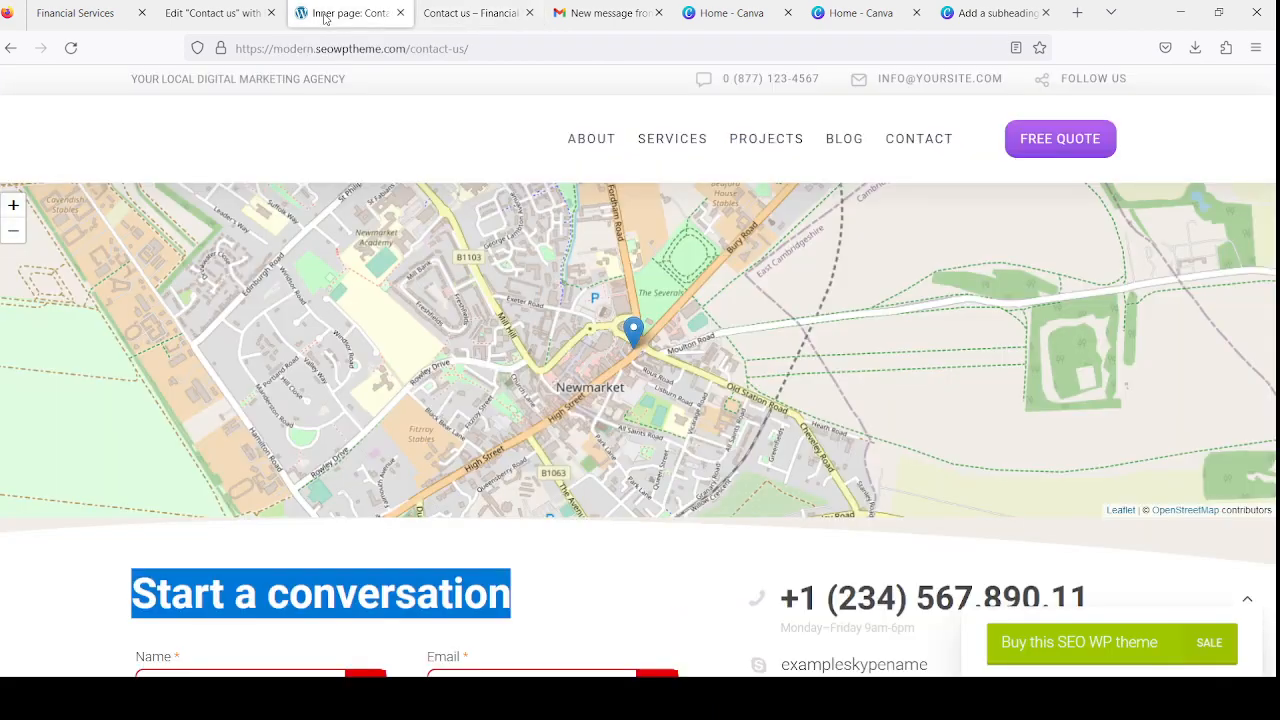
pyautogui.click(466, 28)
pyautogui.click(580, 24)
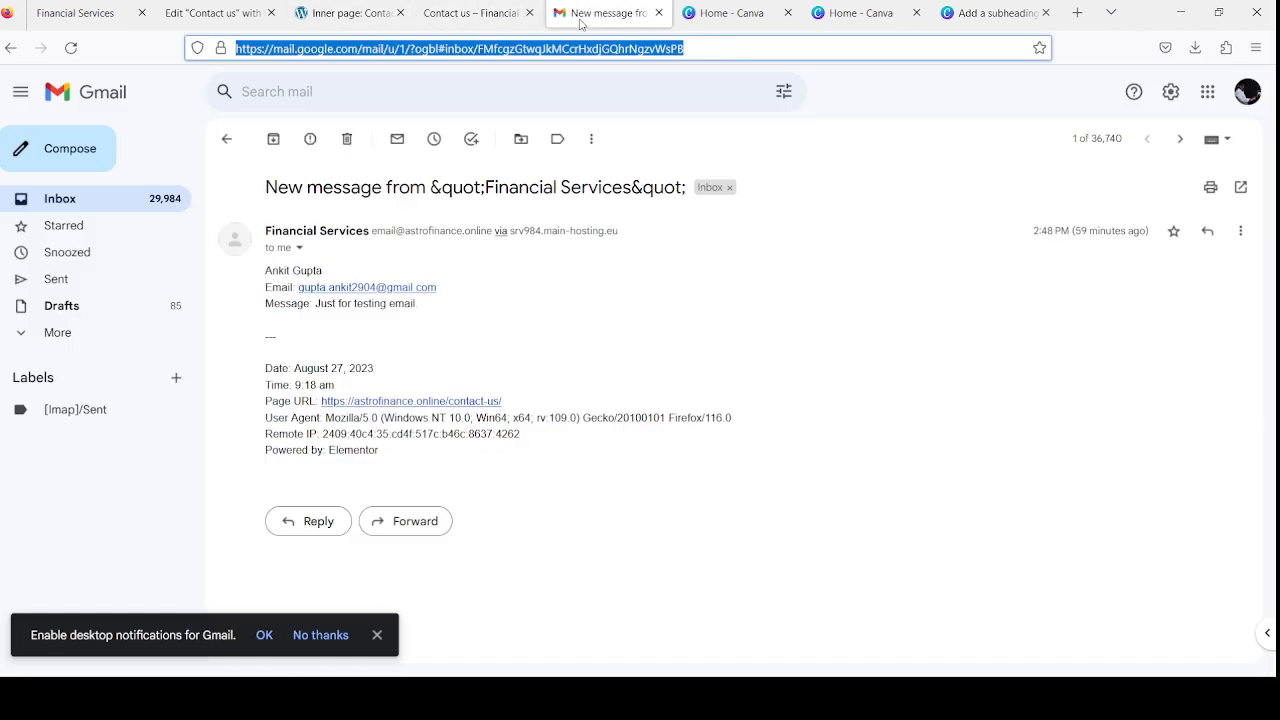
# - Switch to the Contact us page in Elementor and exit the editor to the WordPress admin
pyautogui.click(186, 12)
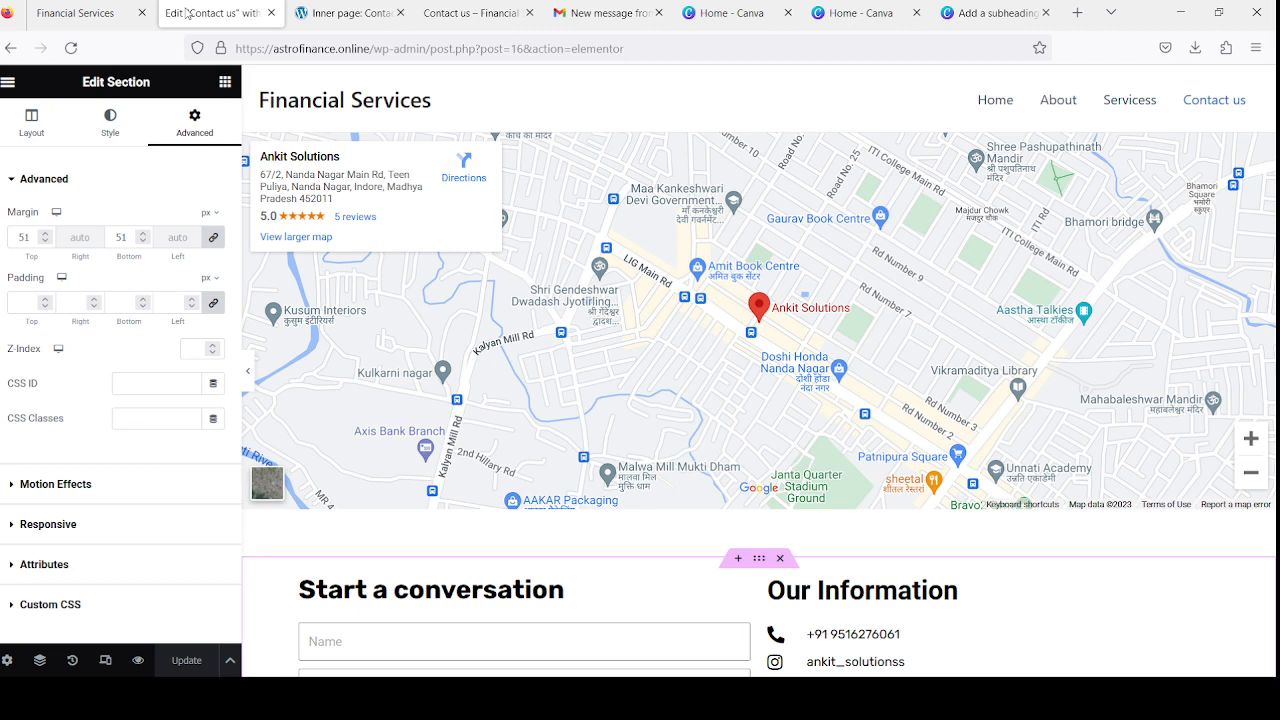
pyautogui.click(9, 83)
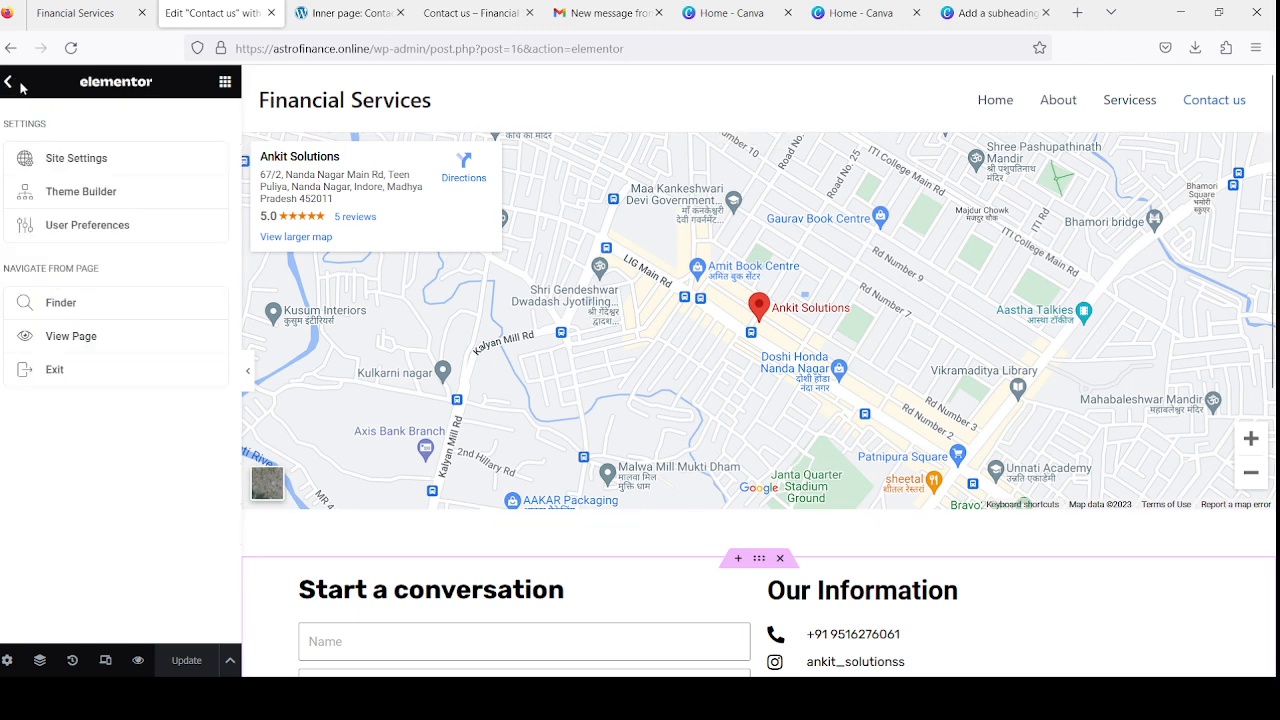
pyautogui.click(54, 370)
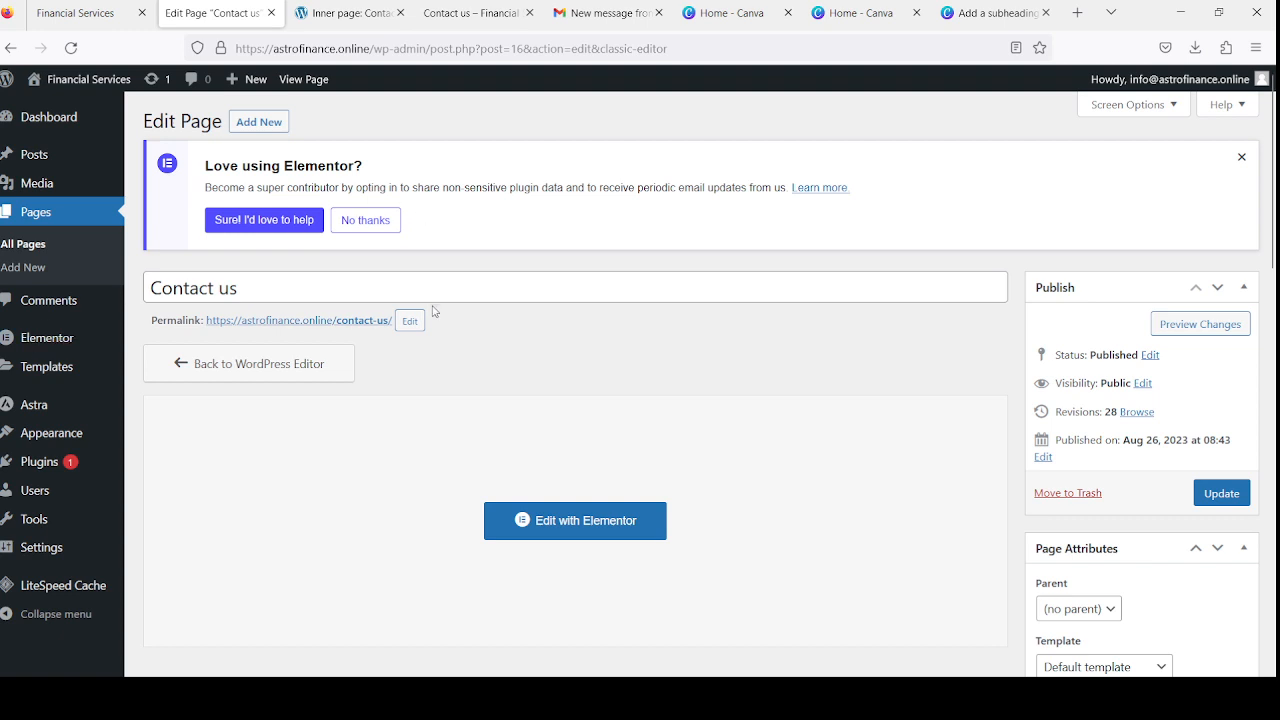
# - Upload the downloaded logo PNG to the WordPress Media Library
pyautogui.click(115, 15)
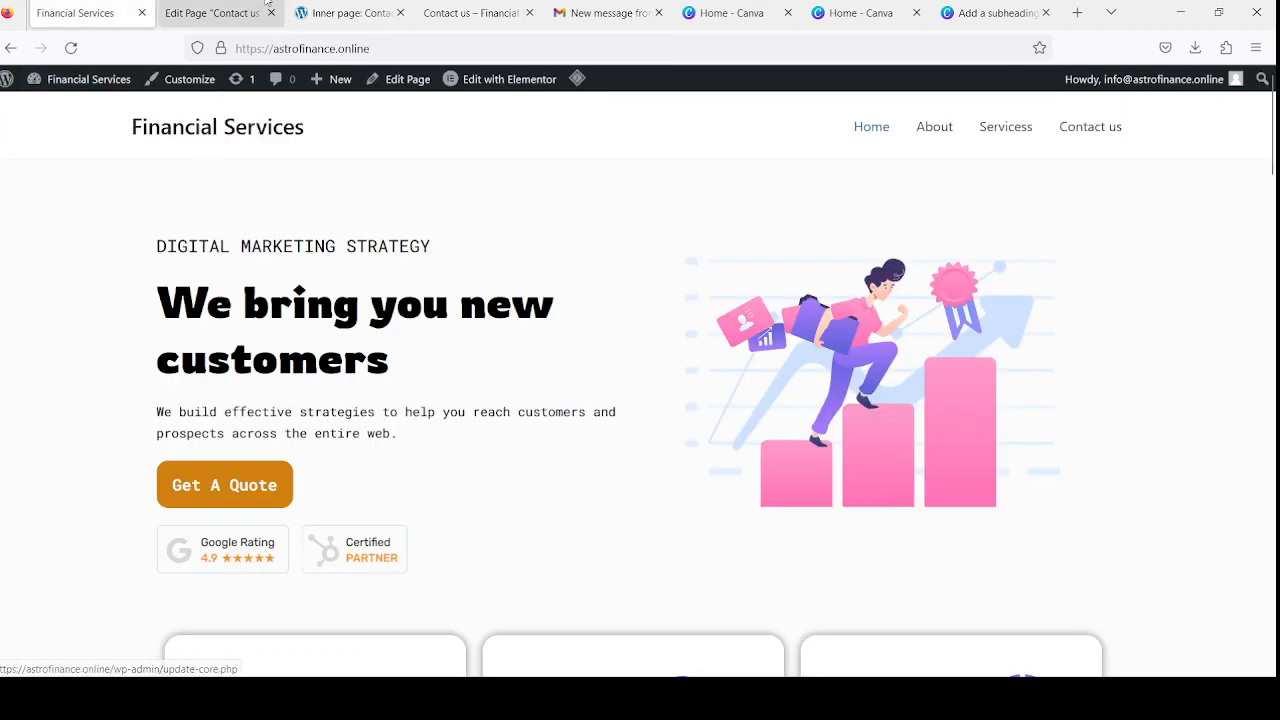
pyautogui.click(211, 14)
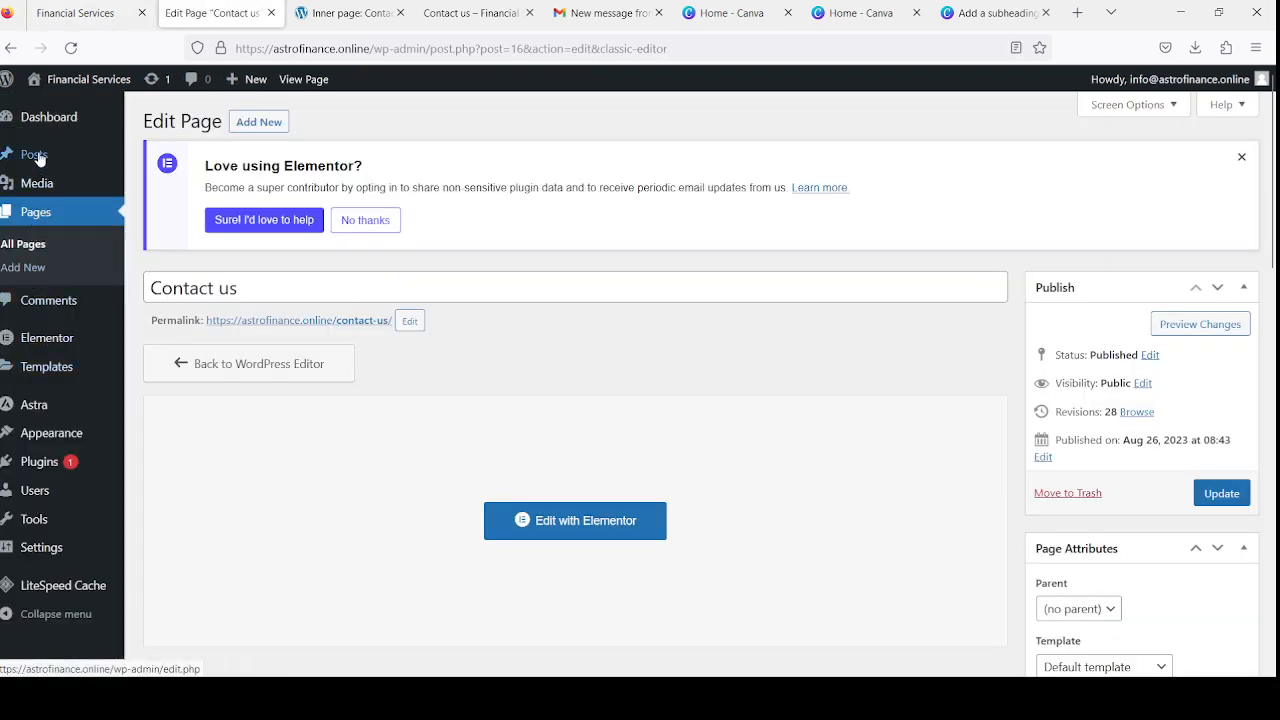
pyautogui.click(36, 183)
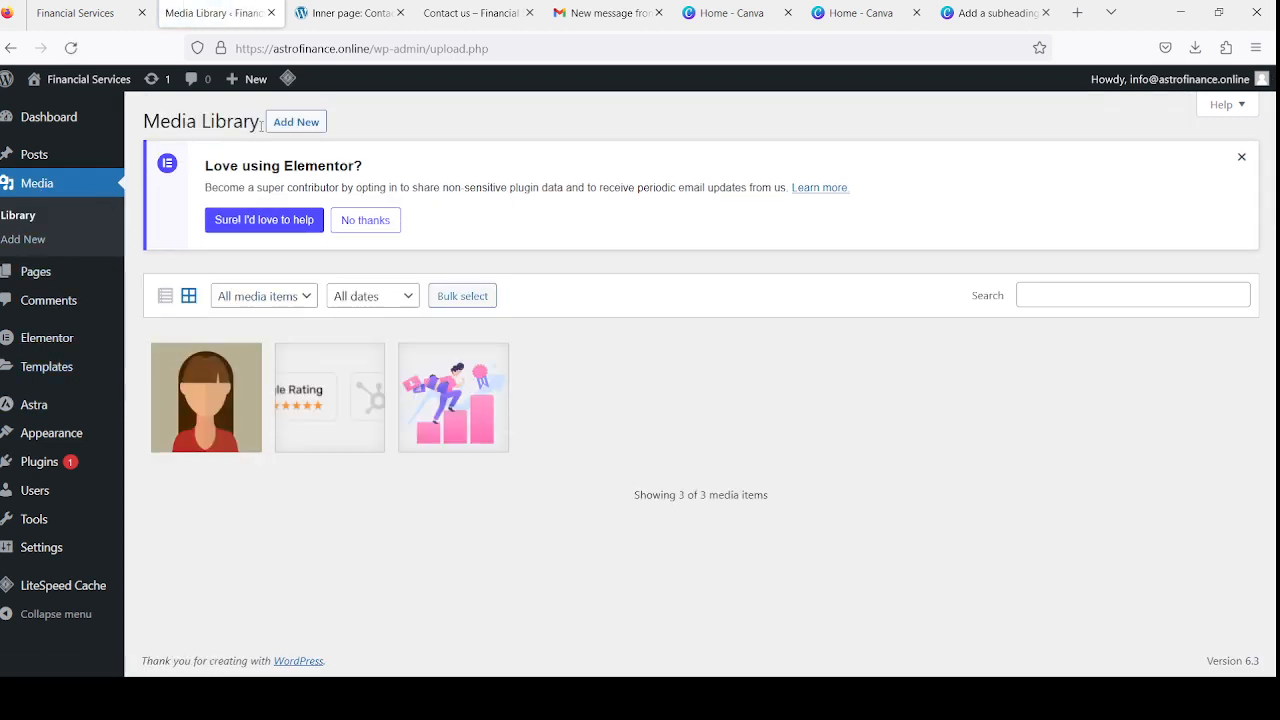
pyautogui.click(296, 124)
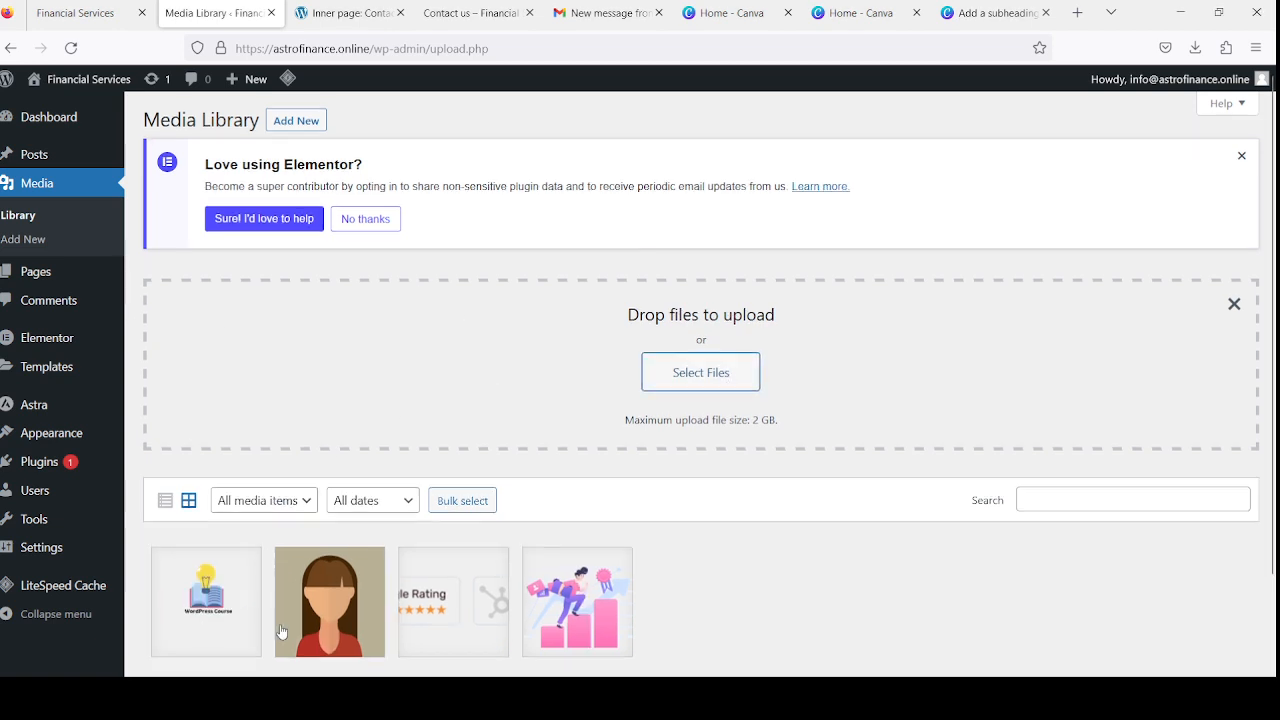
# - Inspect the attachment details of the uploaded logo image and close them
pyautogui.scroll(-2, 217, 600)
pyautogui.click(229, 549)
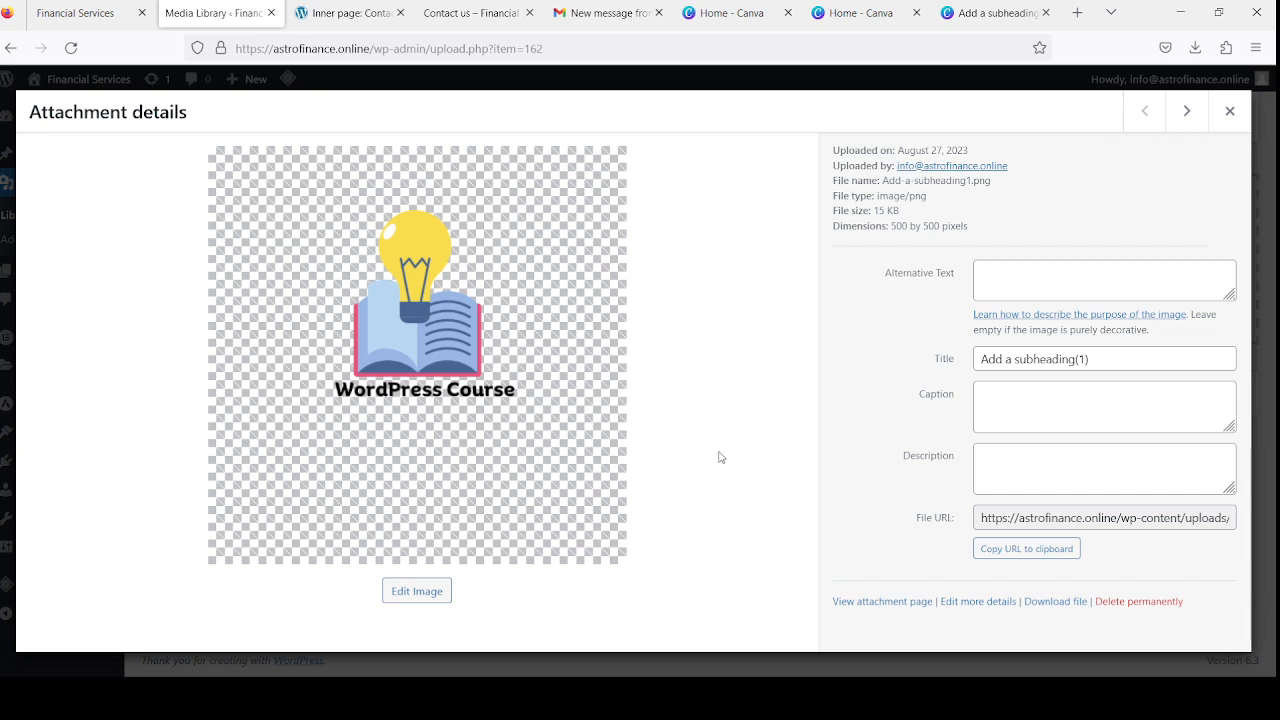
pyautogui.click(1231, 111)
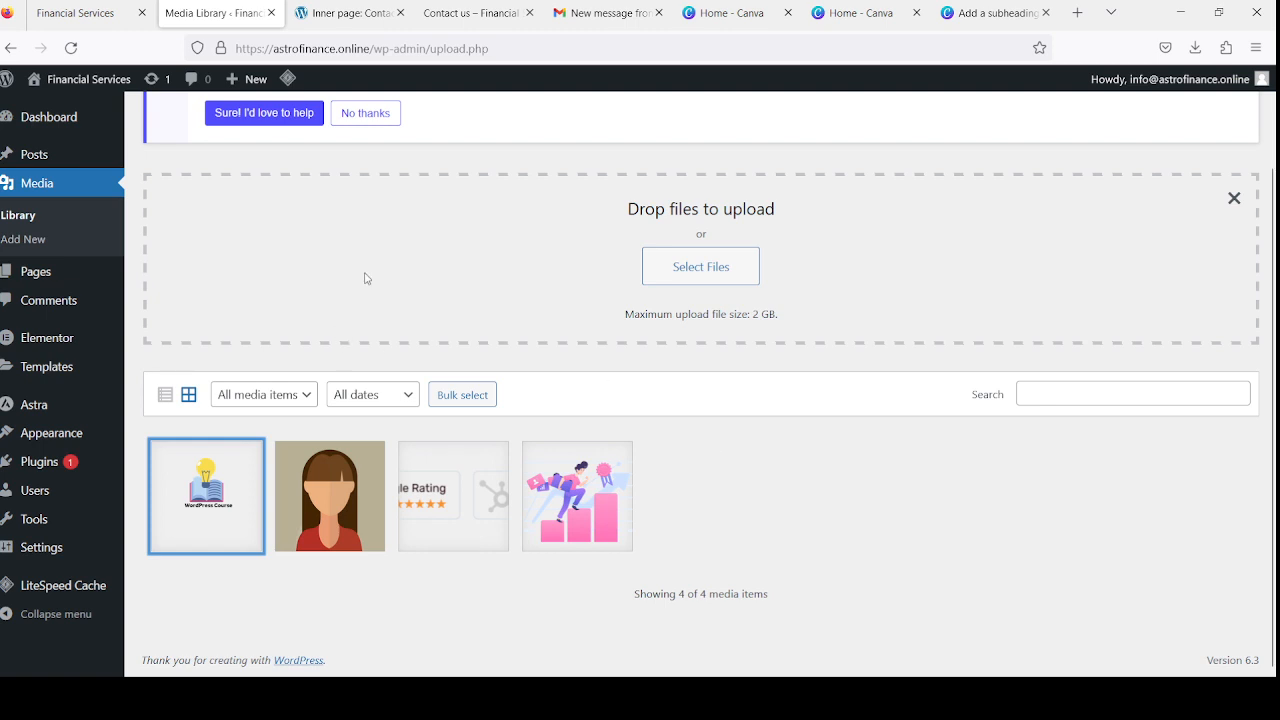
# - Open the Astra theme's dashboard in the WordPress admin
pyautogui.scroll(2, 386, 283)
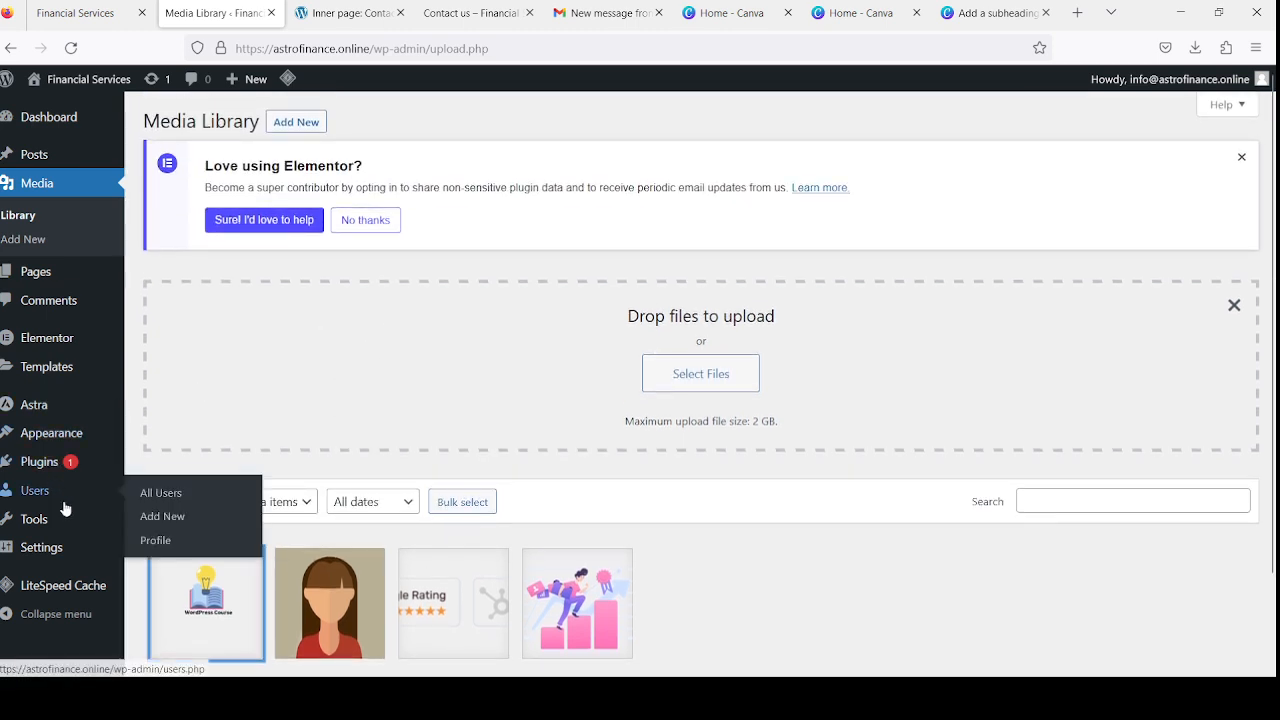
pyautogui.scroll(-1, 63, 509)
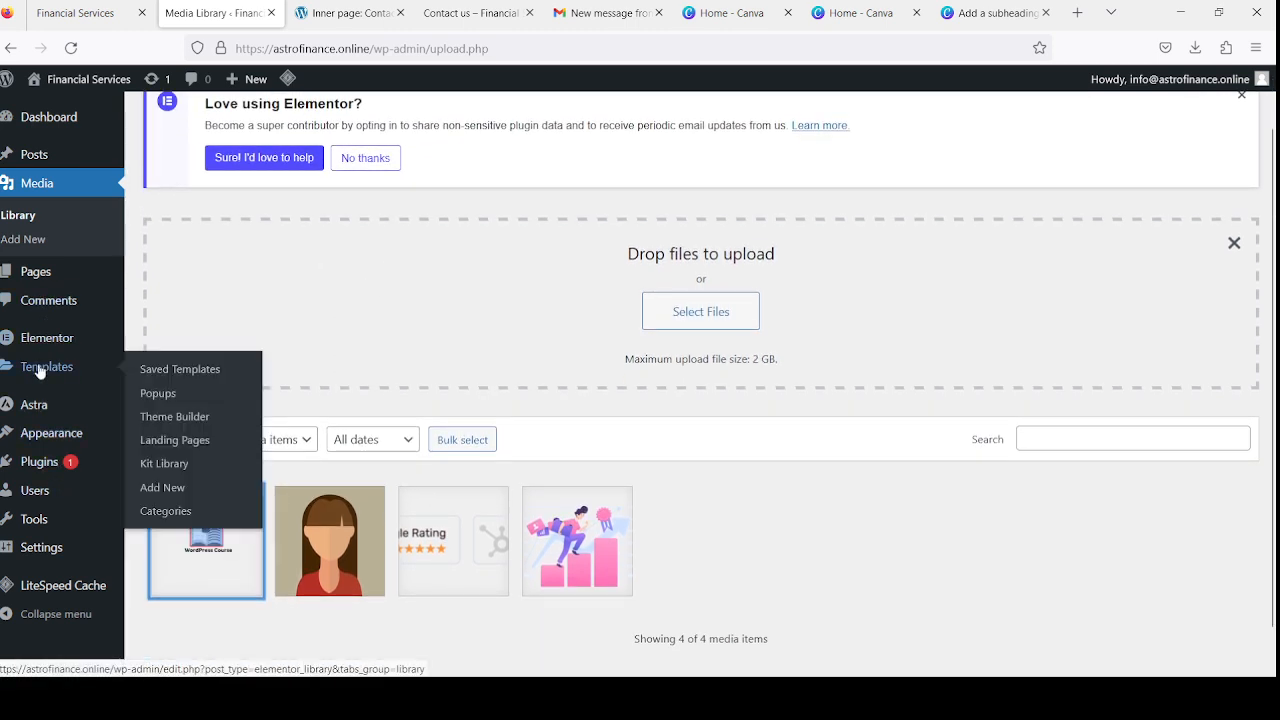
pyautogui.moveTo(32, 414)
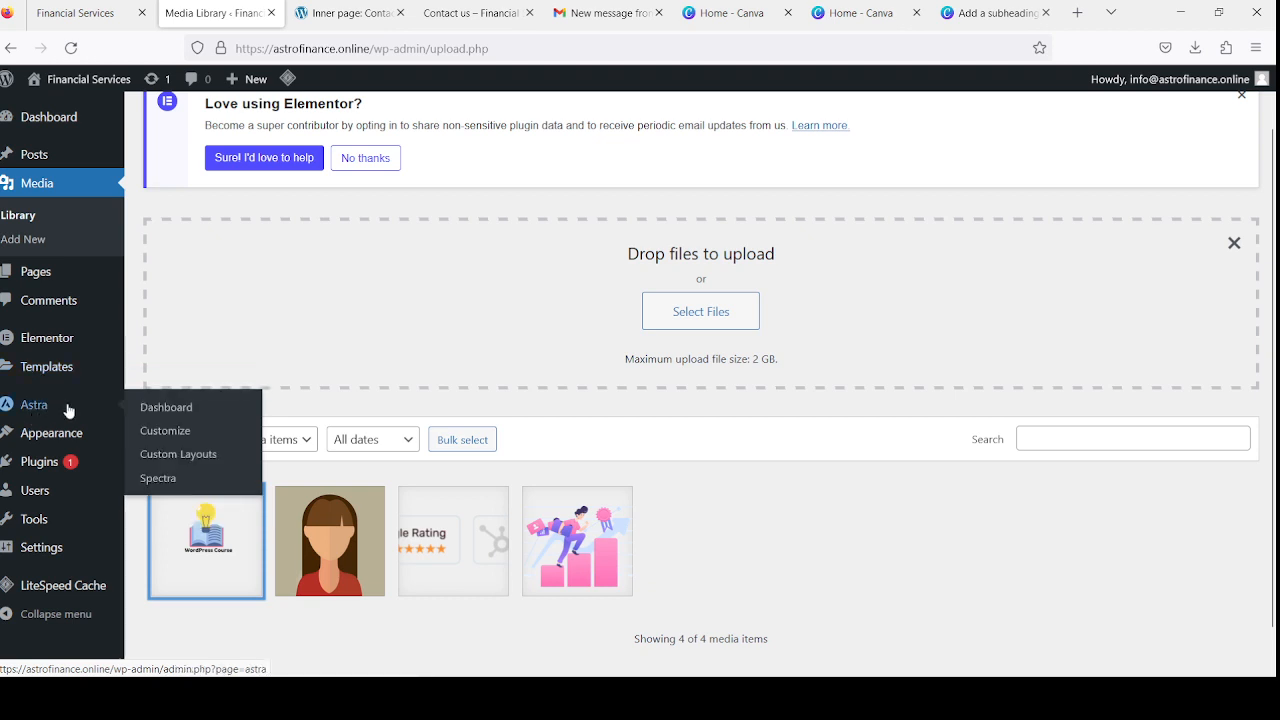
pyautogui.click(166, 412)
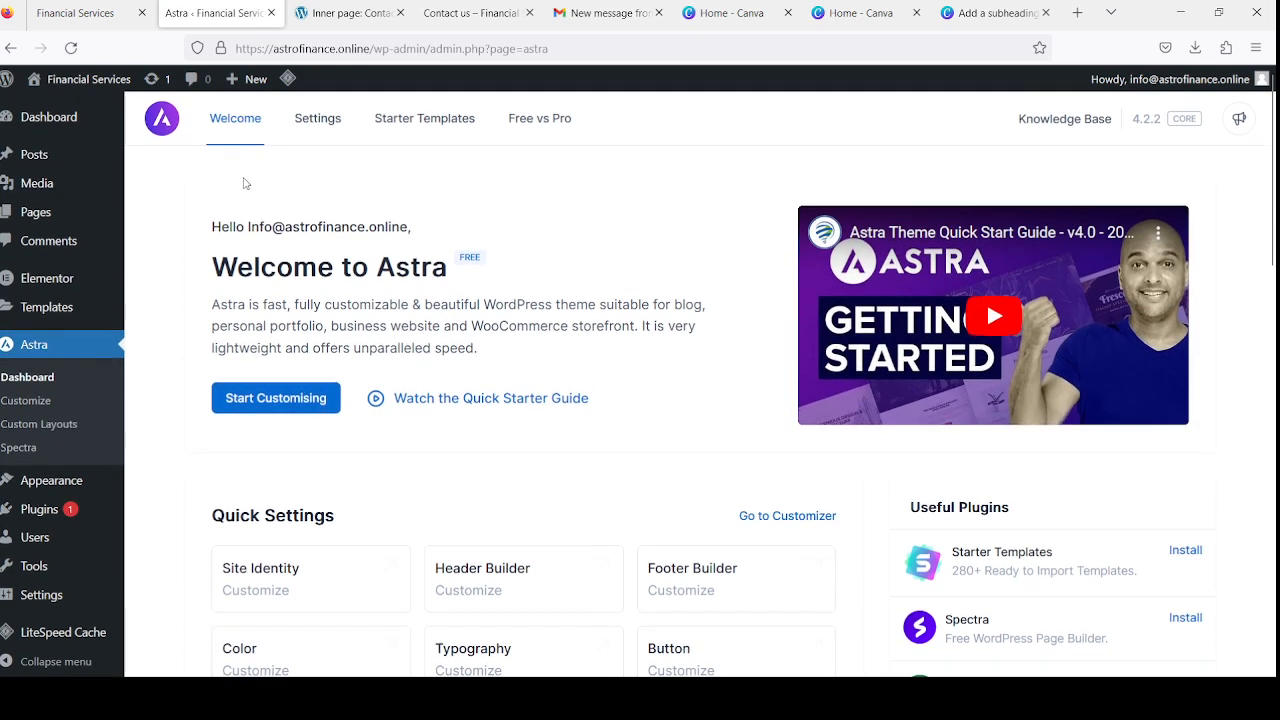
# - Look through Astra's Settings and Starter Templates pages, then return to its Welcome page
pyautogui.click(316, 119)
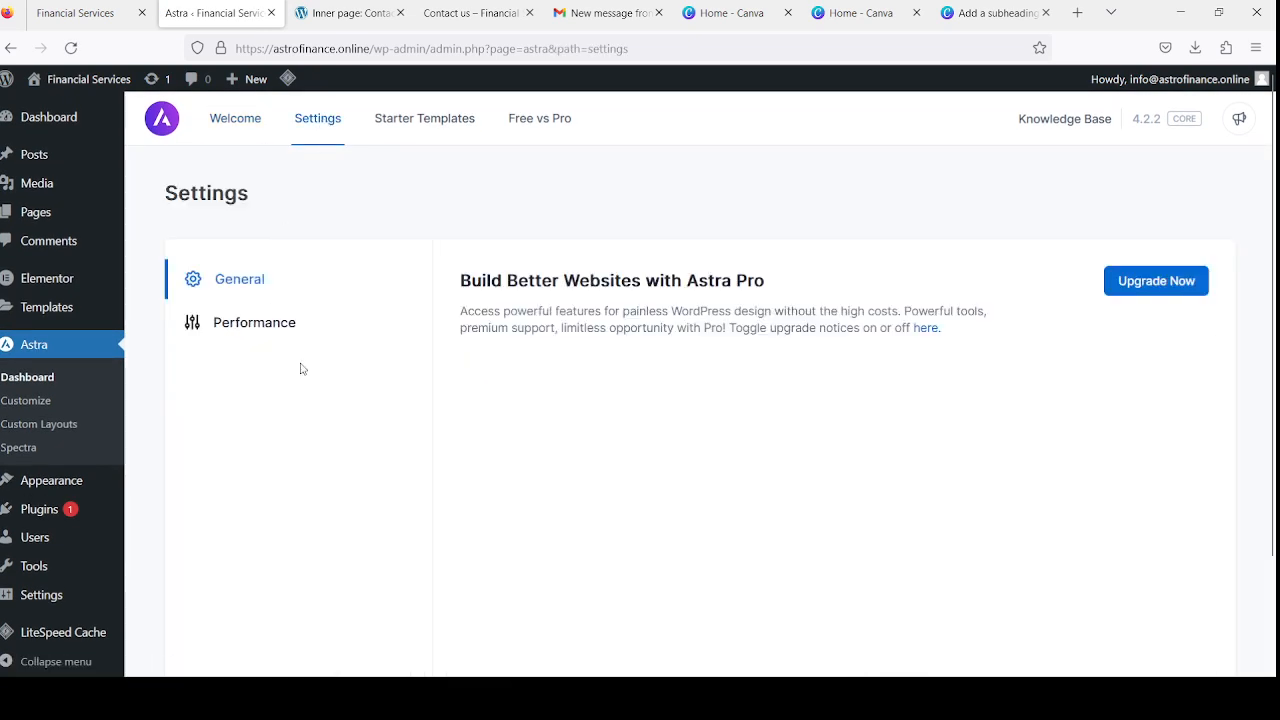
pyautogui.scroll(-2, 355, 363)
pyautogui.scroll(2, 357, 363)
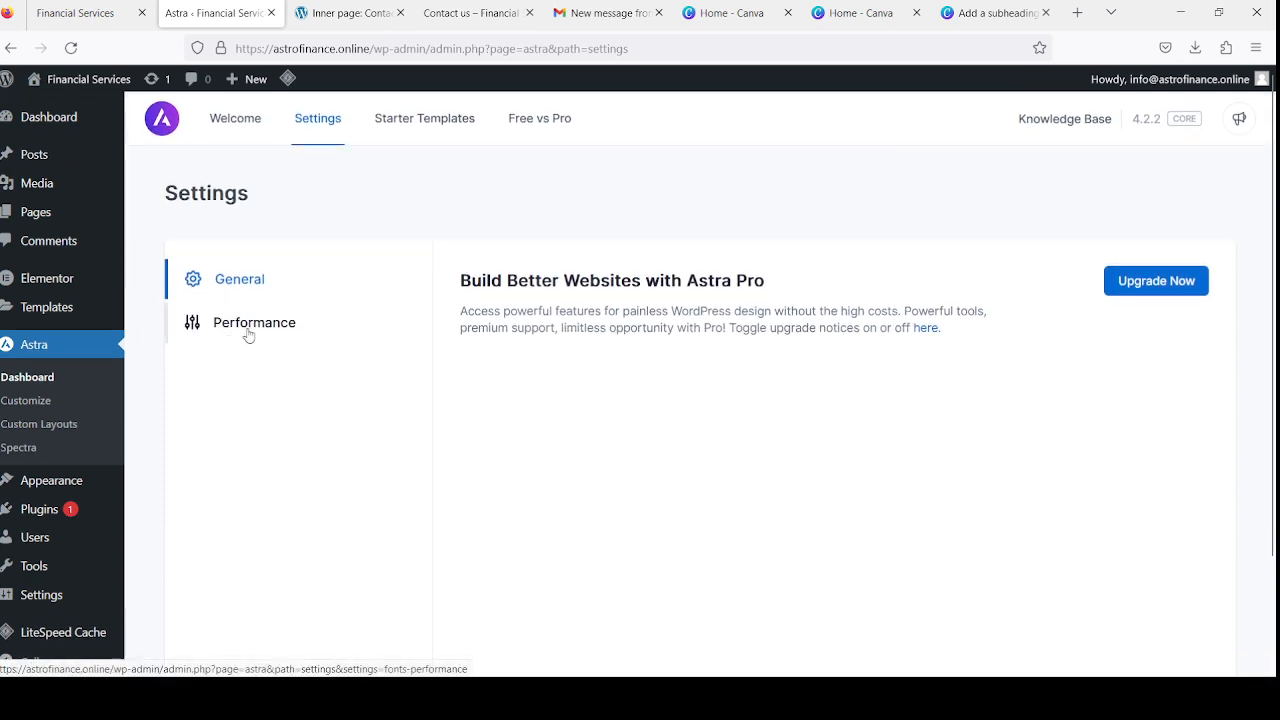
pyautogui.click(395, 124)
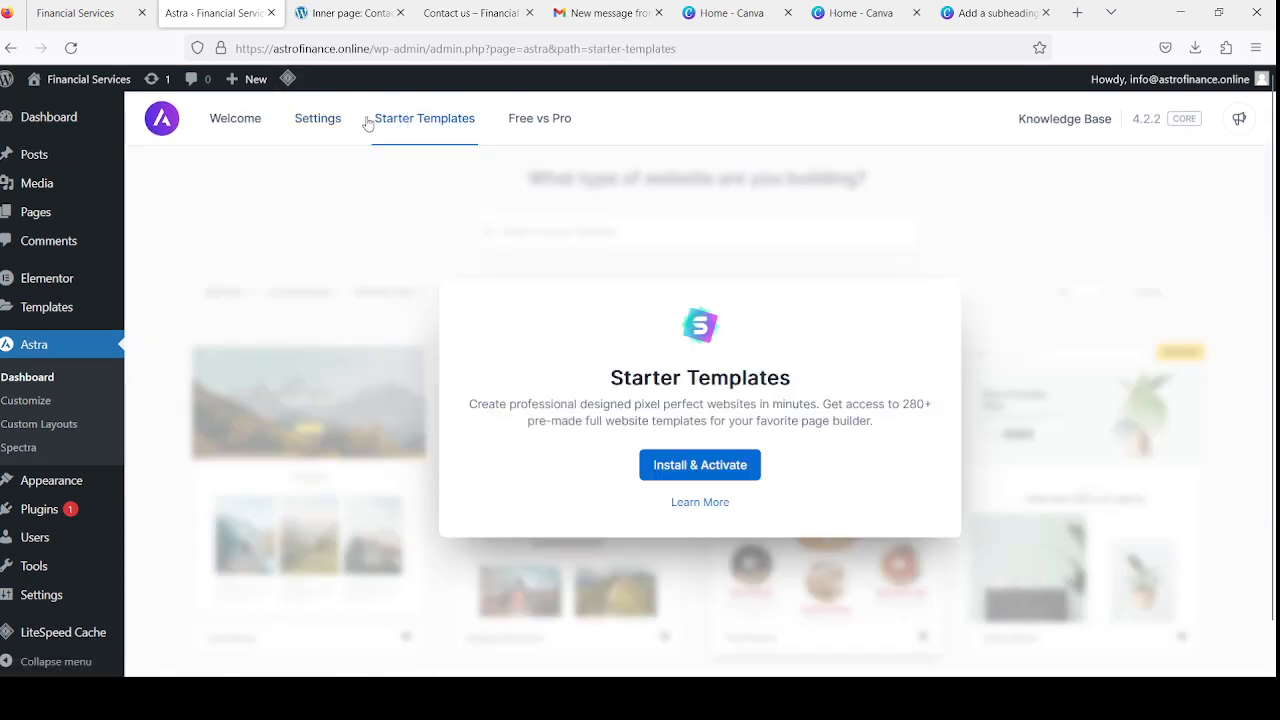
pyautogui.click(235, 120)
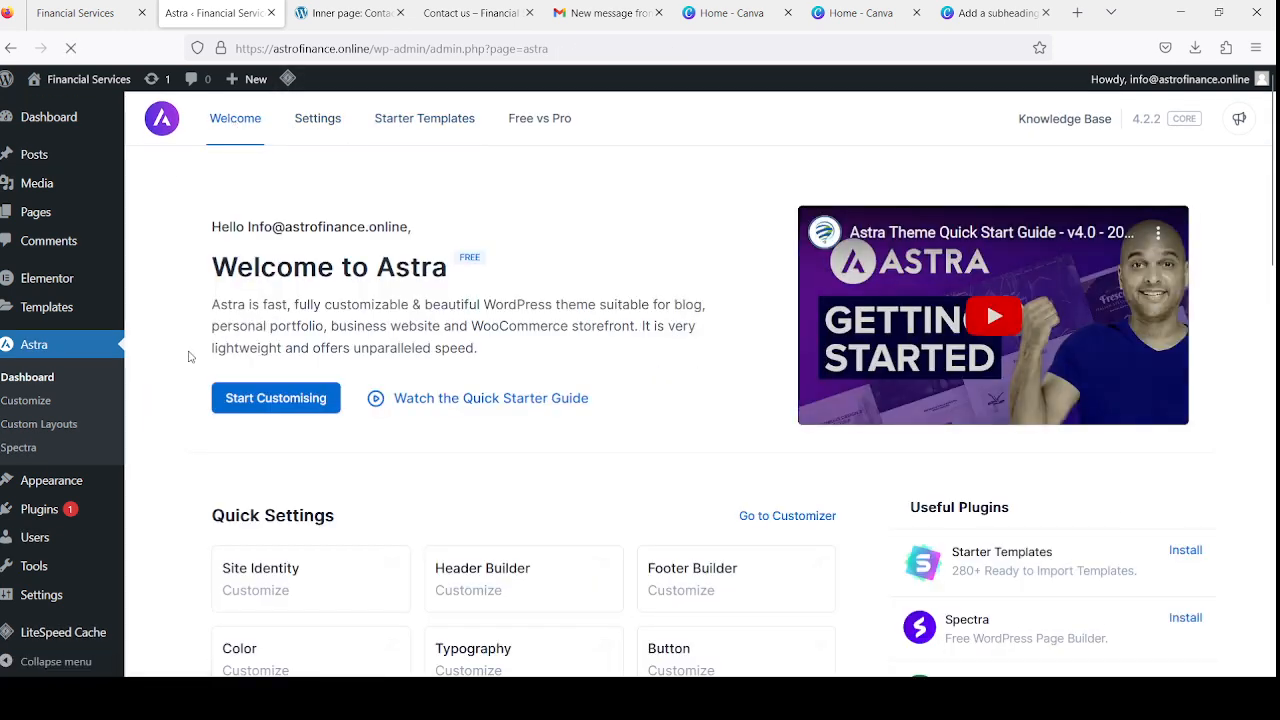
# - Open the Astra customizer and view the Site Title & Logo settings in the Header Builder
pyautogui.click(31, 402)
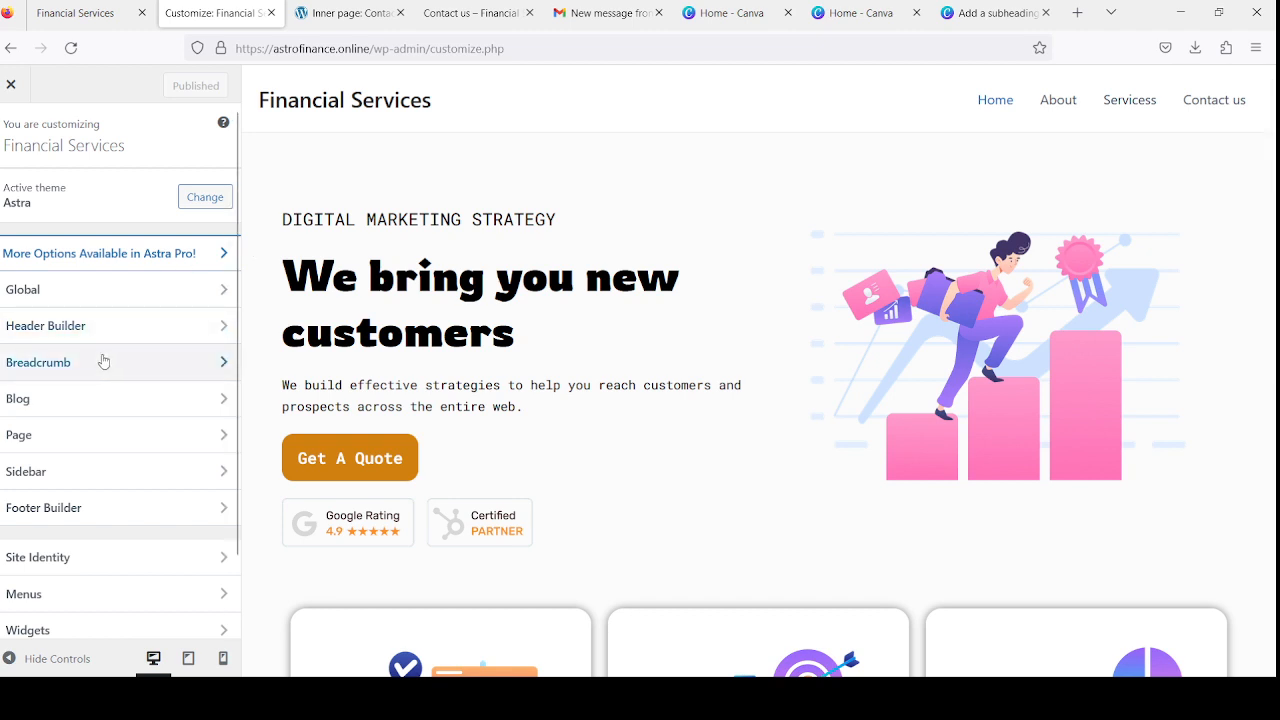
pyautogui.click(86, 324)
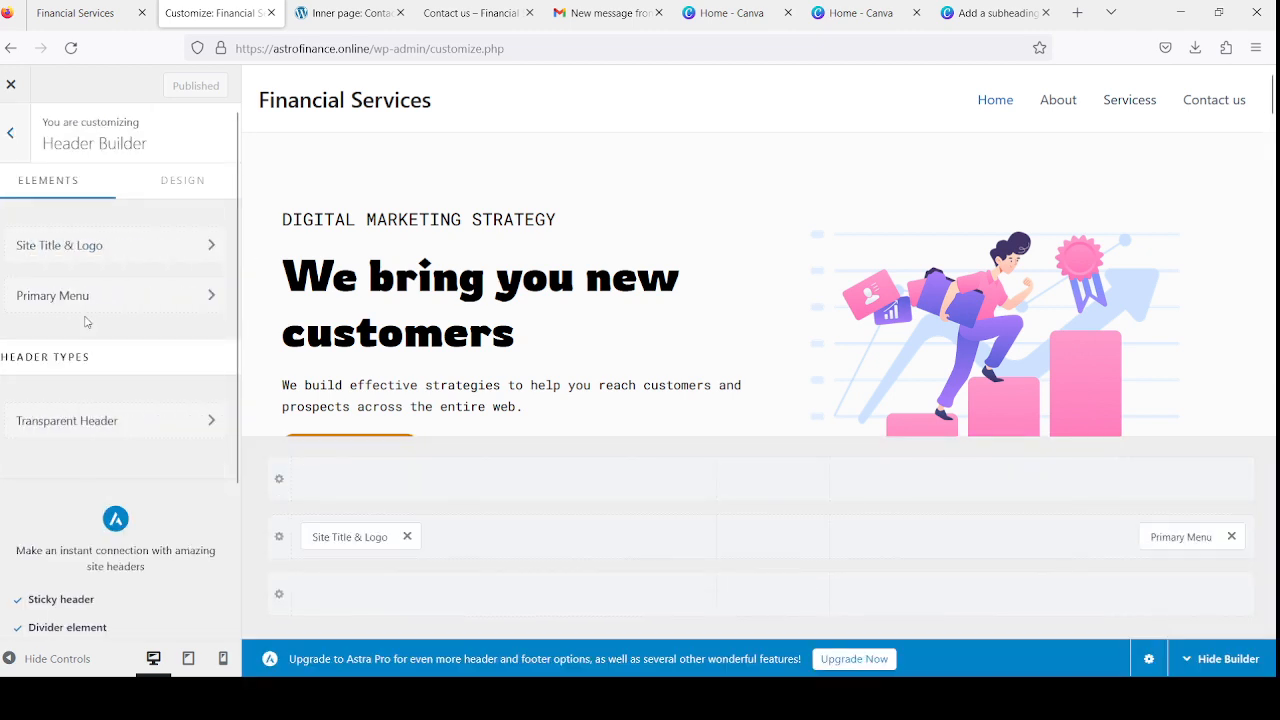
pyautogui.click(107, 247)
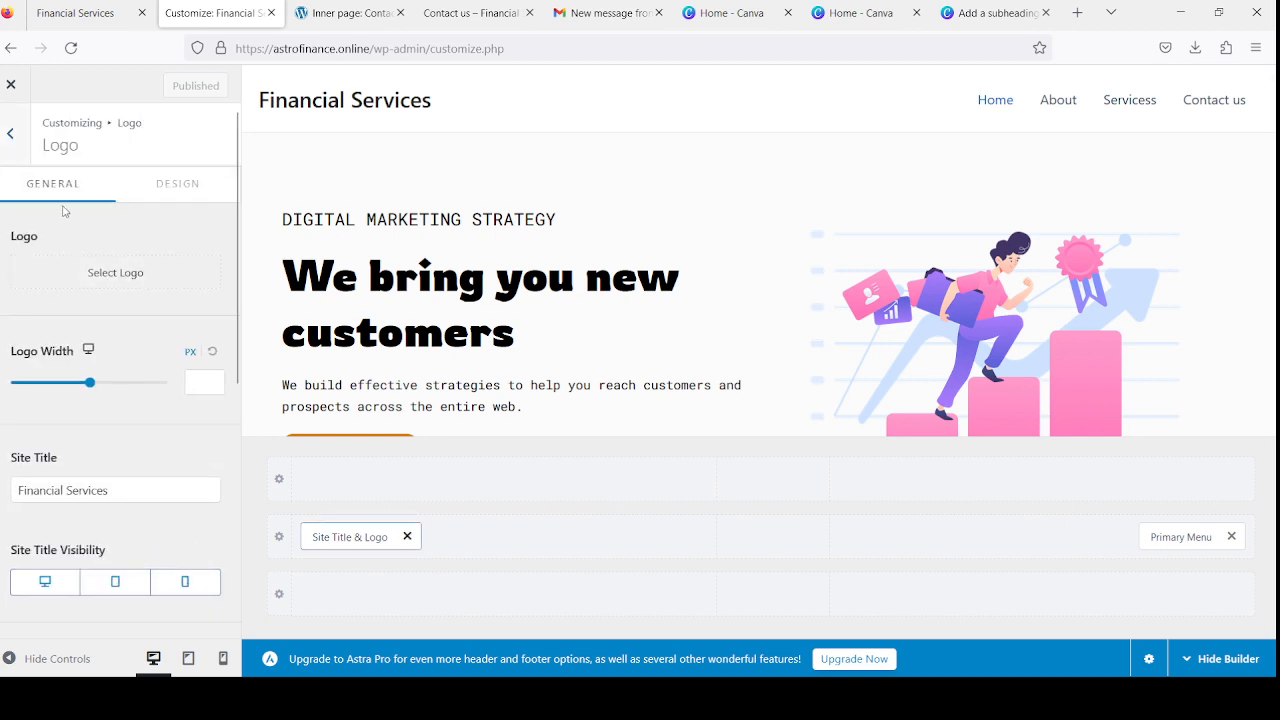
pyautogui.click(9, 134)
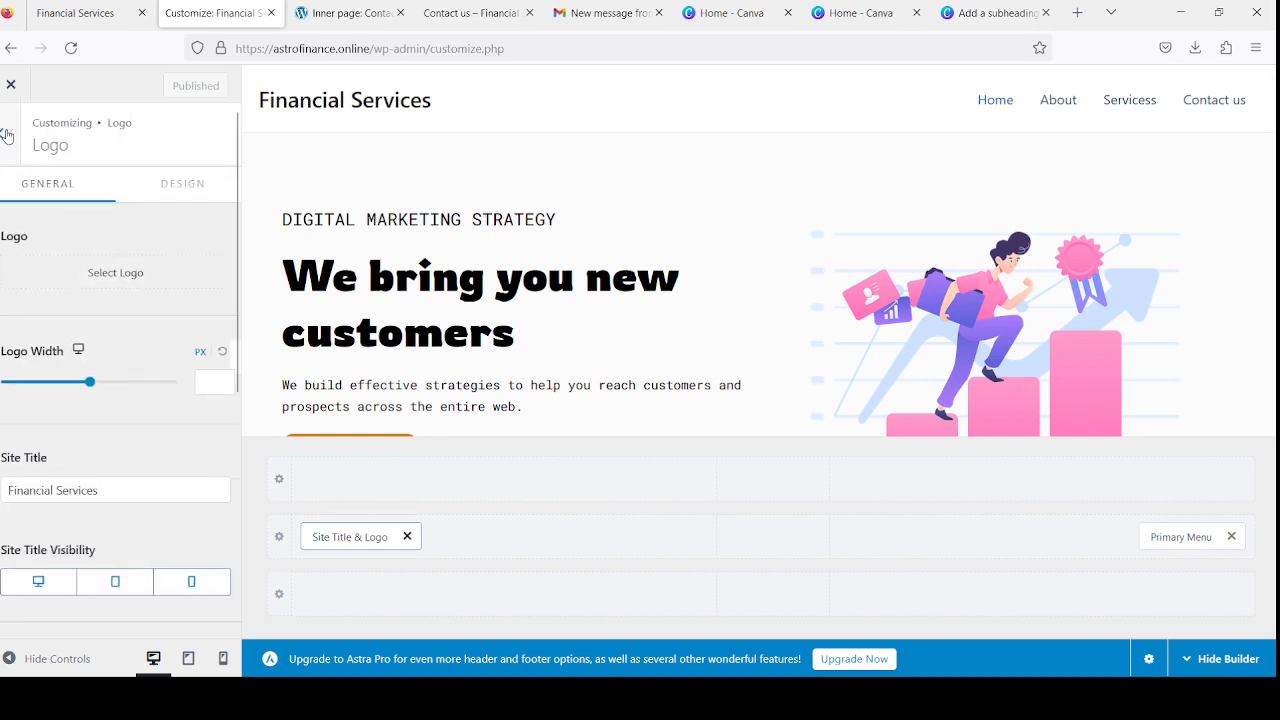
# - Exit the customizer to the Astra dashboard and reopen the Site Title & Logo settings in the customizer's Header Builder
pyautogui.click(8, 136)
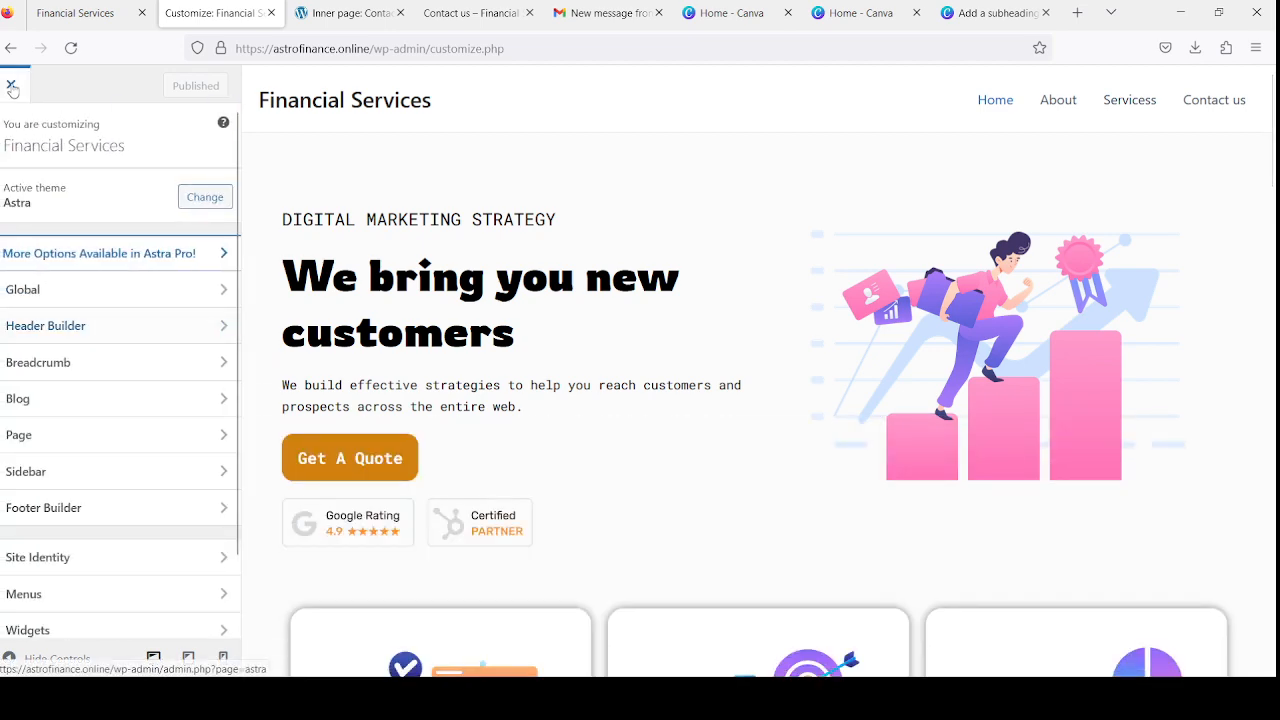
pyautogui.click(11, 85)
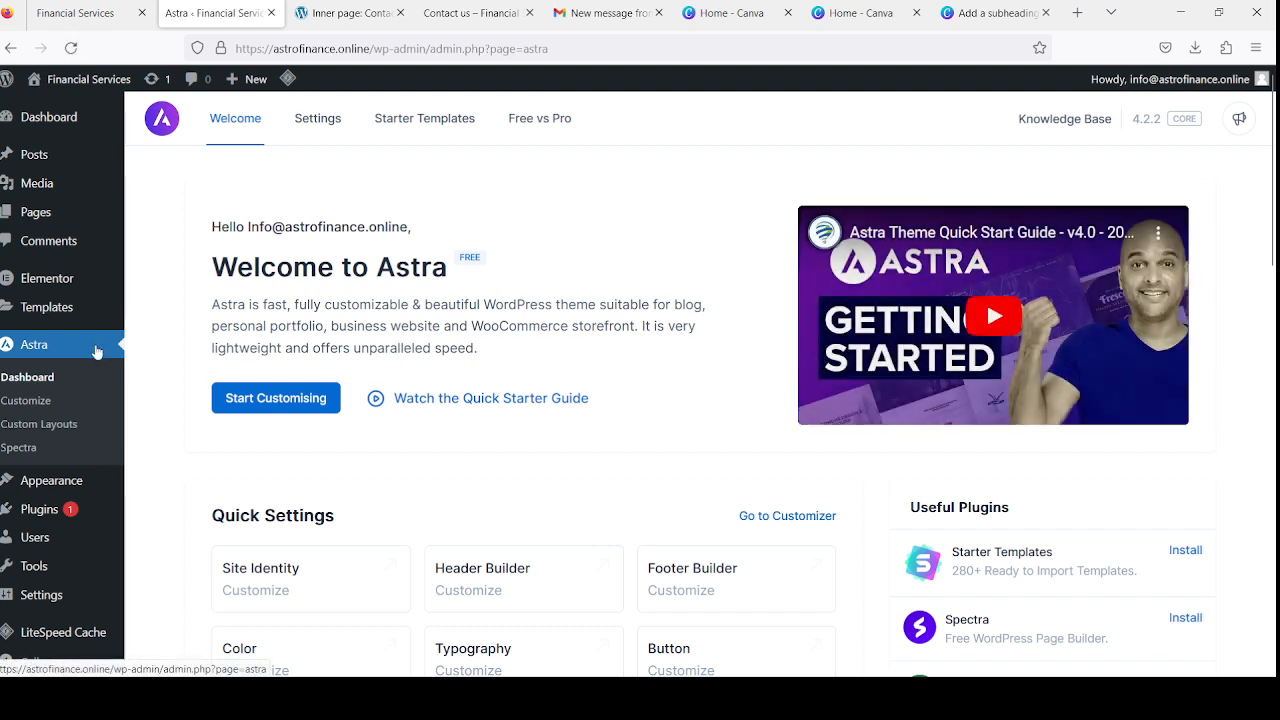
pyautogui.click(35, 407)
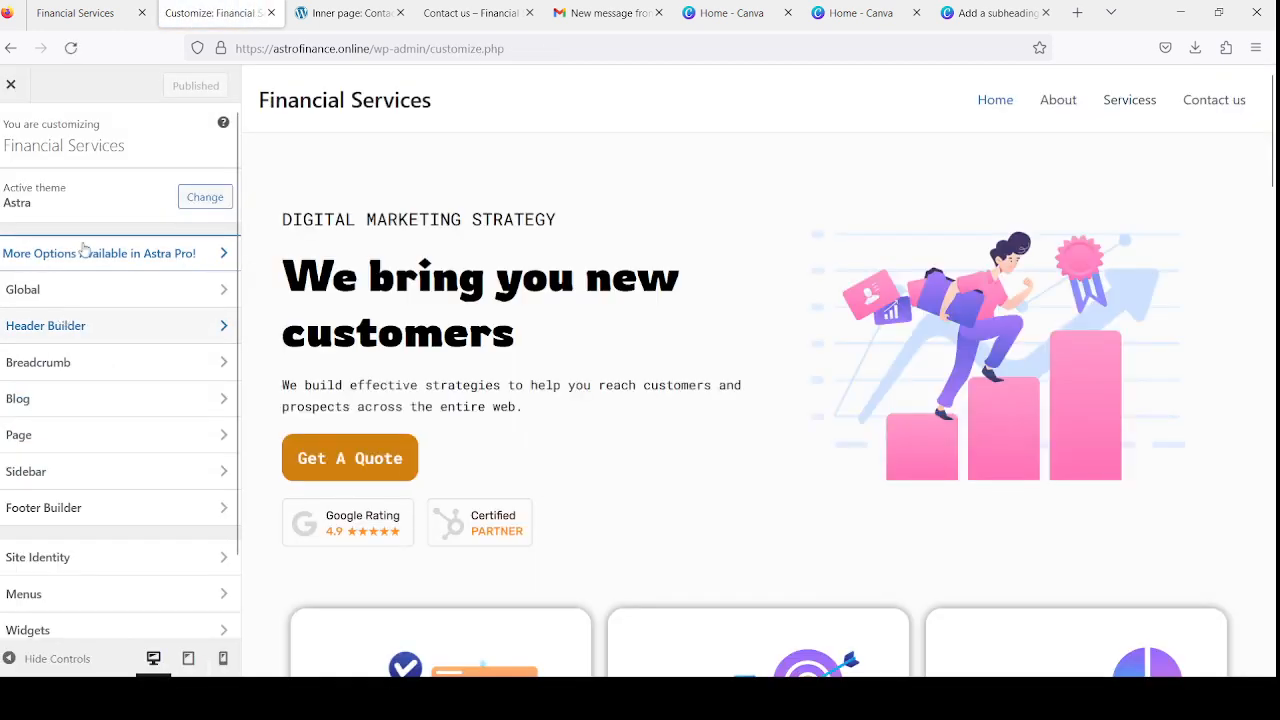
pyautogui.click(77, 328)
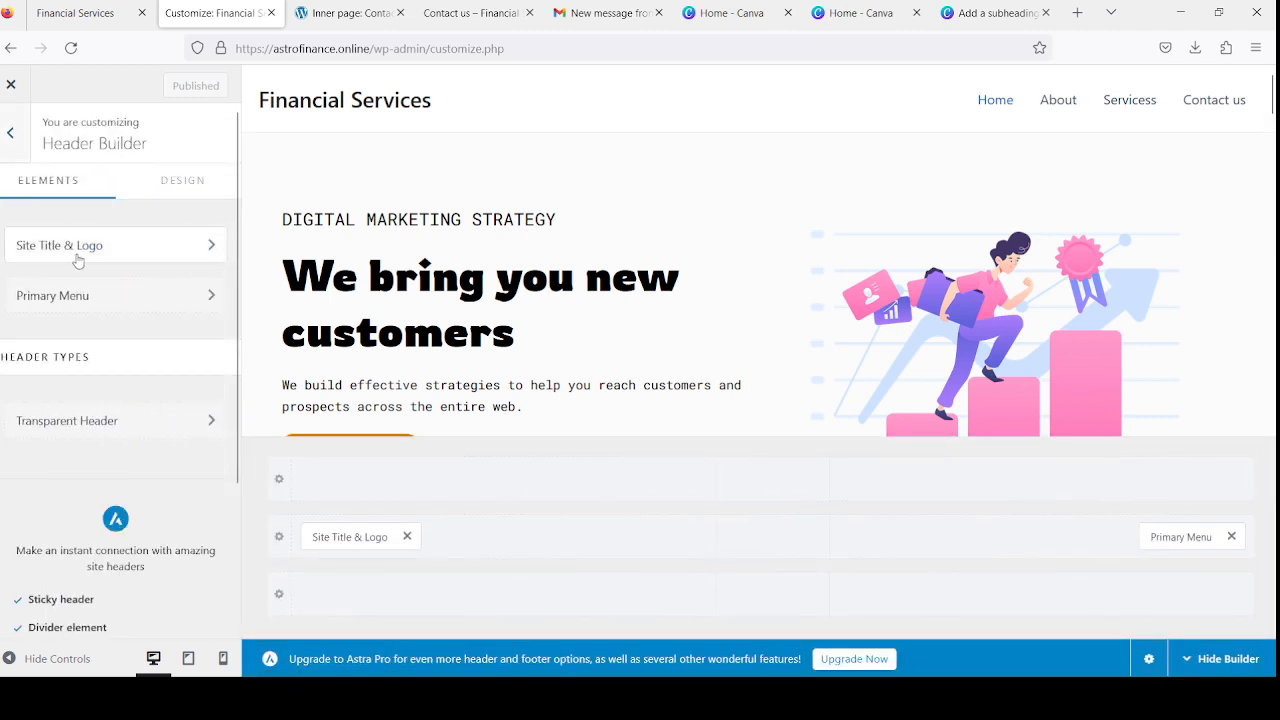
pyautogui.click(75, 251)
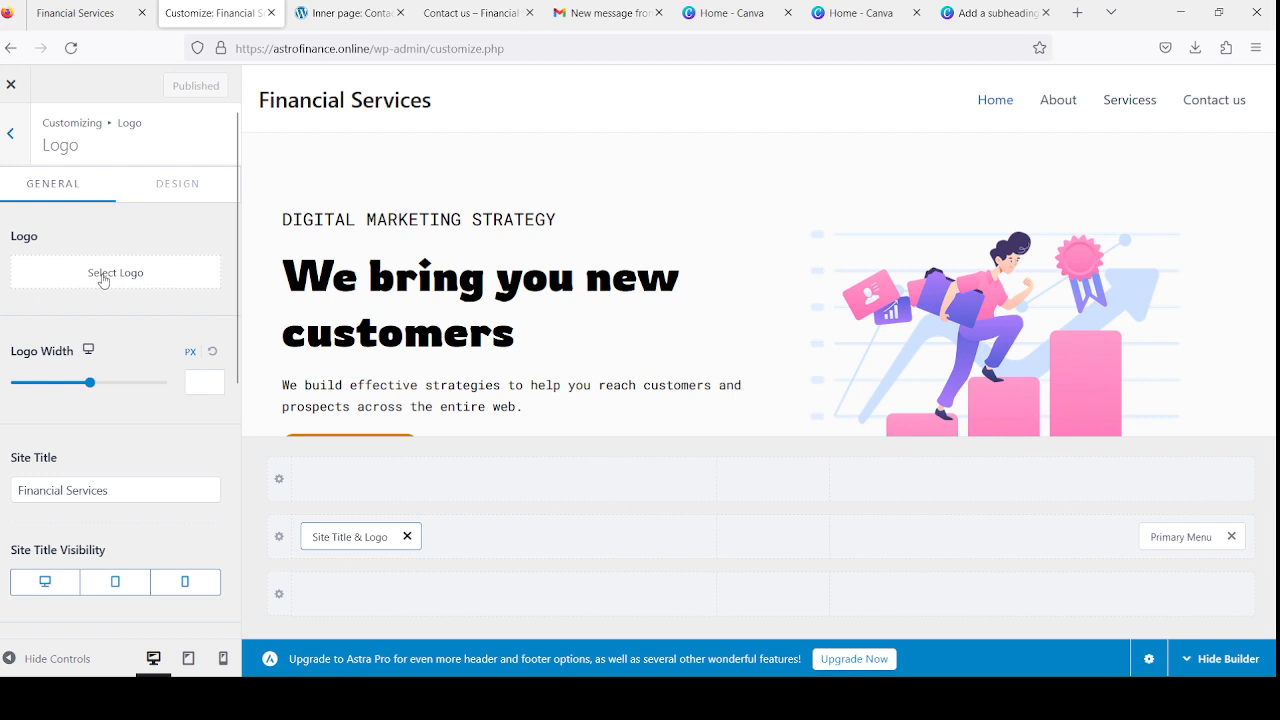
# - Upload "Add a subheading(1).png" from the computer in the logo picker and select it as the logo
pyautogui.click(103, 278)
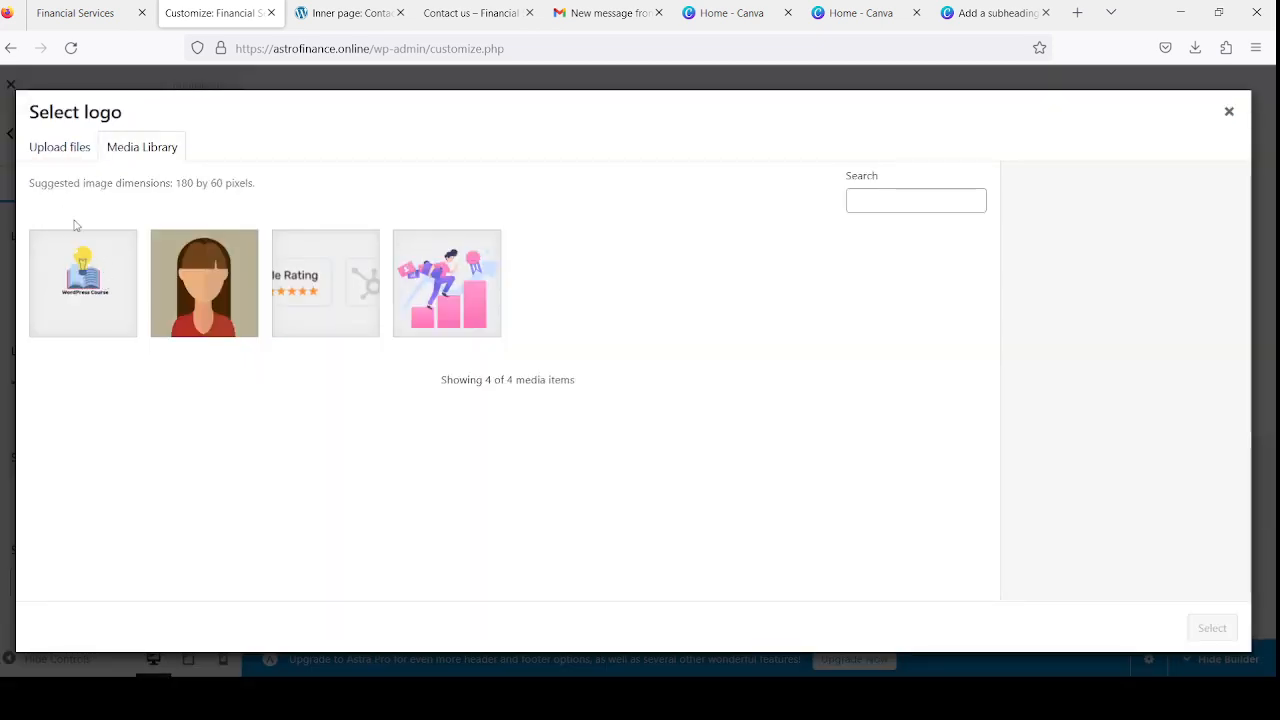
pyautogui.click(58, 157)
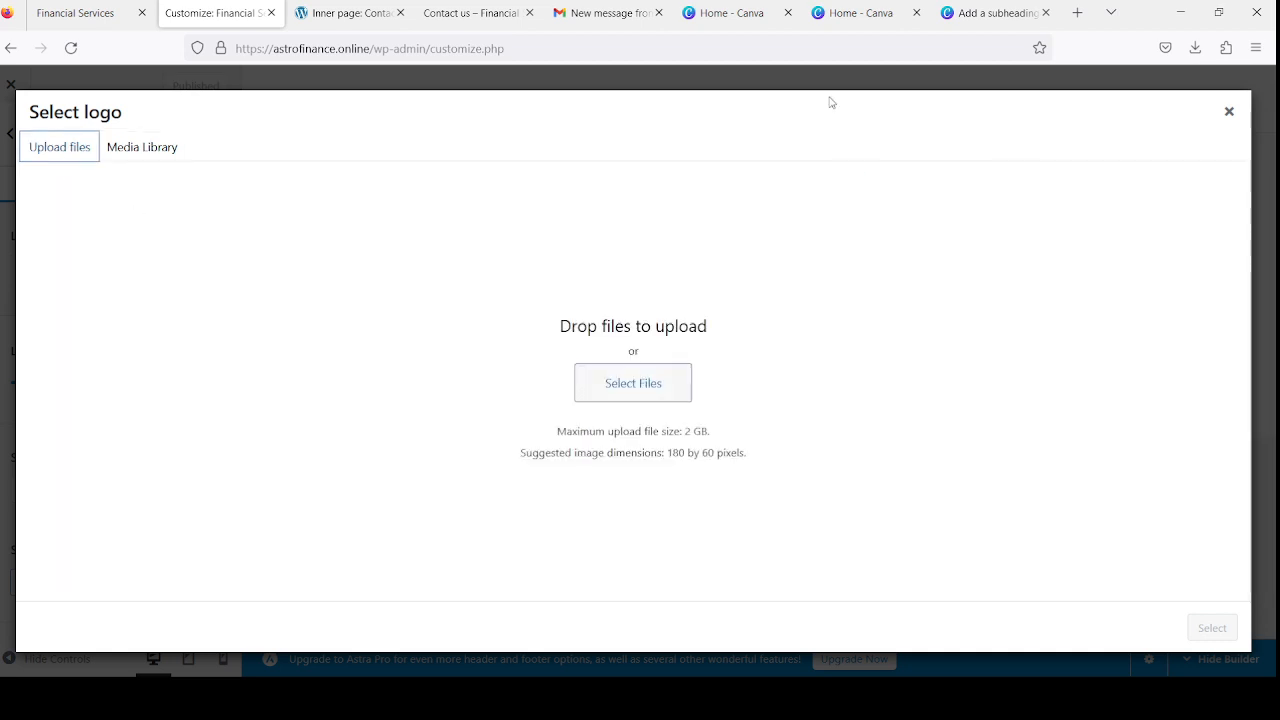
pyautogui.click(648, 372)
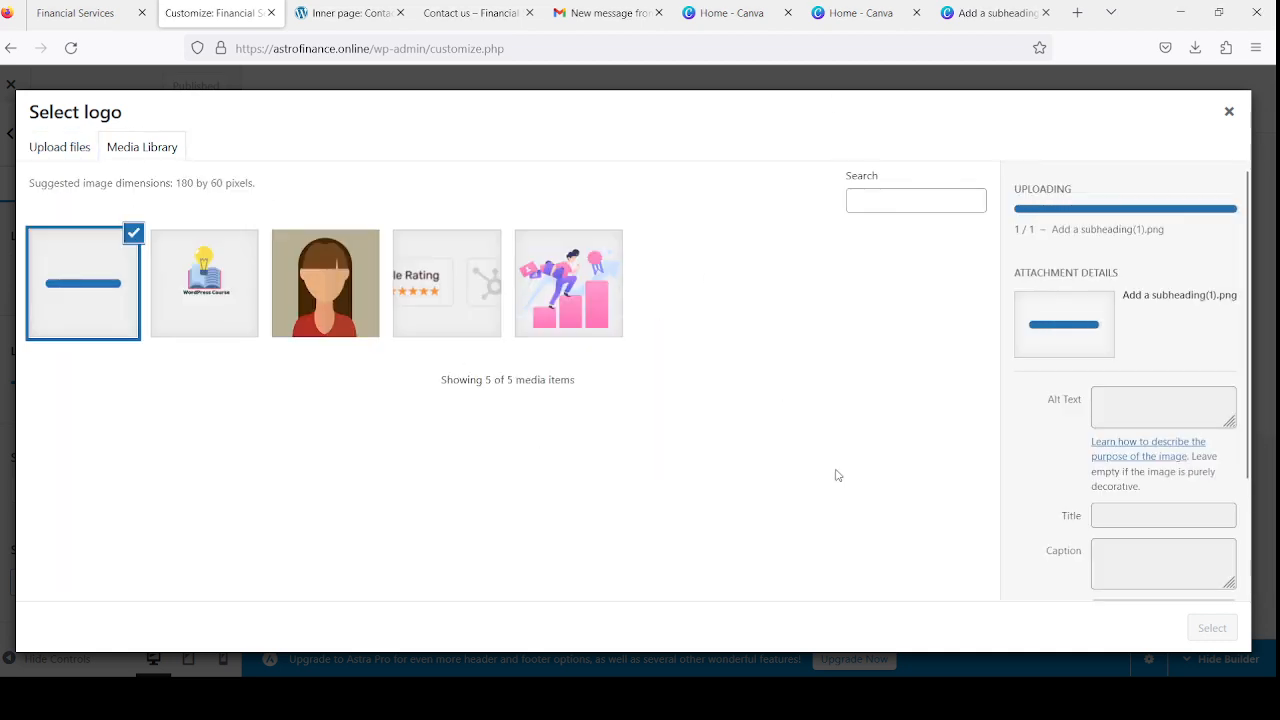
pyautogui.click(1209, 632)
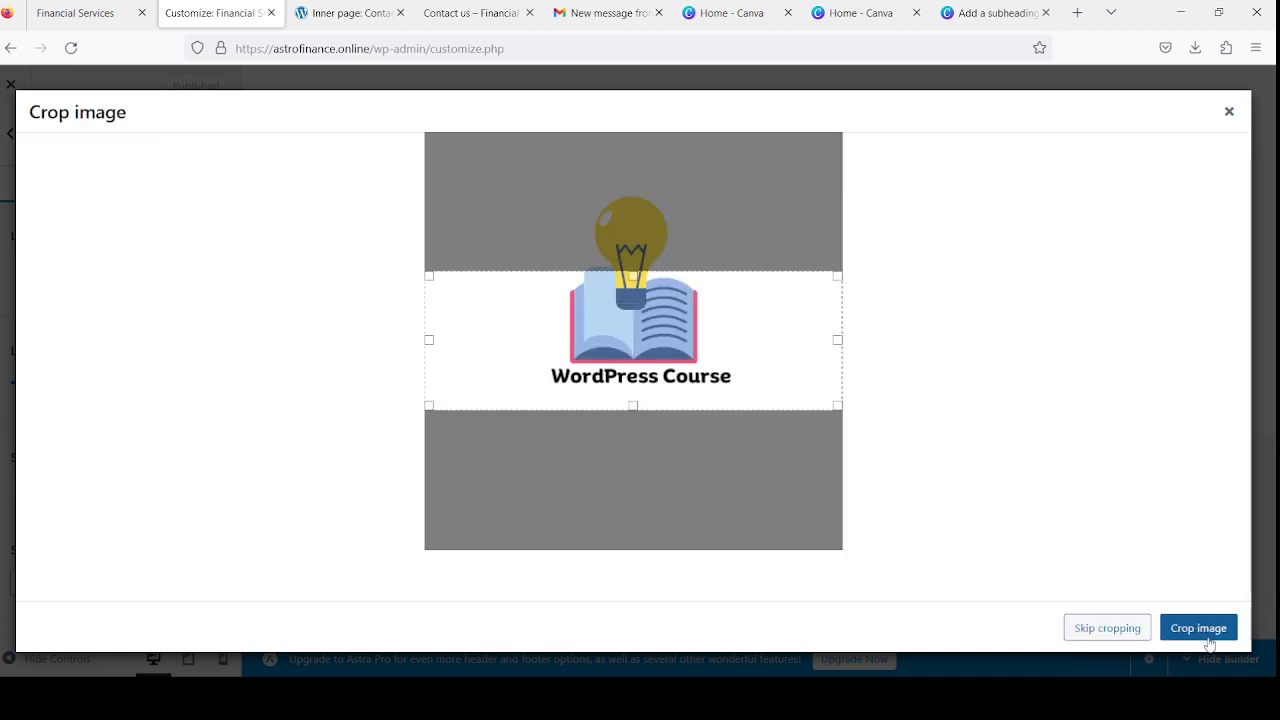
# - Try moving the crop area up over the bulb and book, discard the crop, and reopen the logo picker
pyautogui.moveTo(691, 378); pyautogui.dragTo(729, 340)
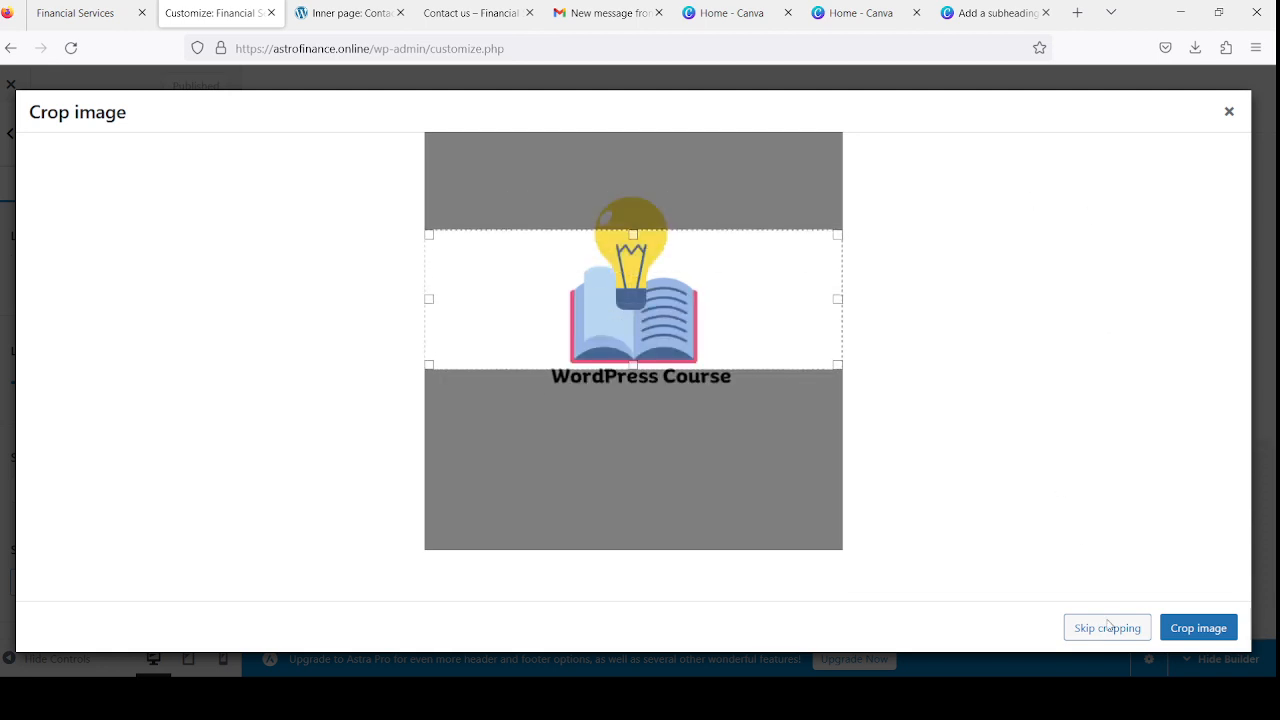
pyautogui.click(1229, 111)
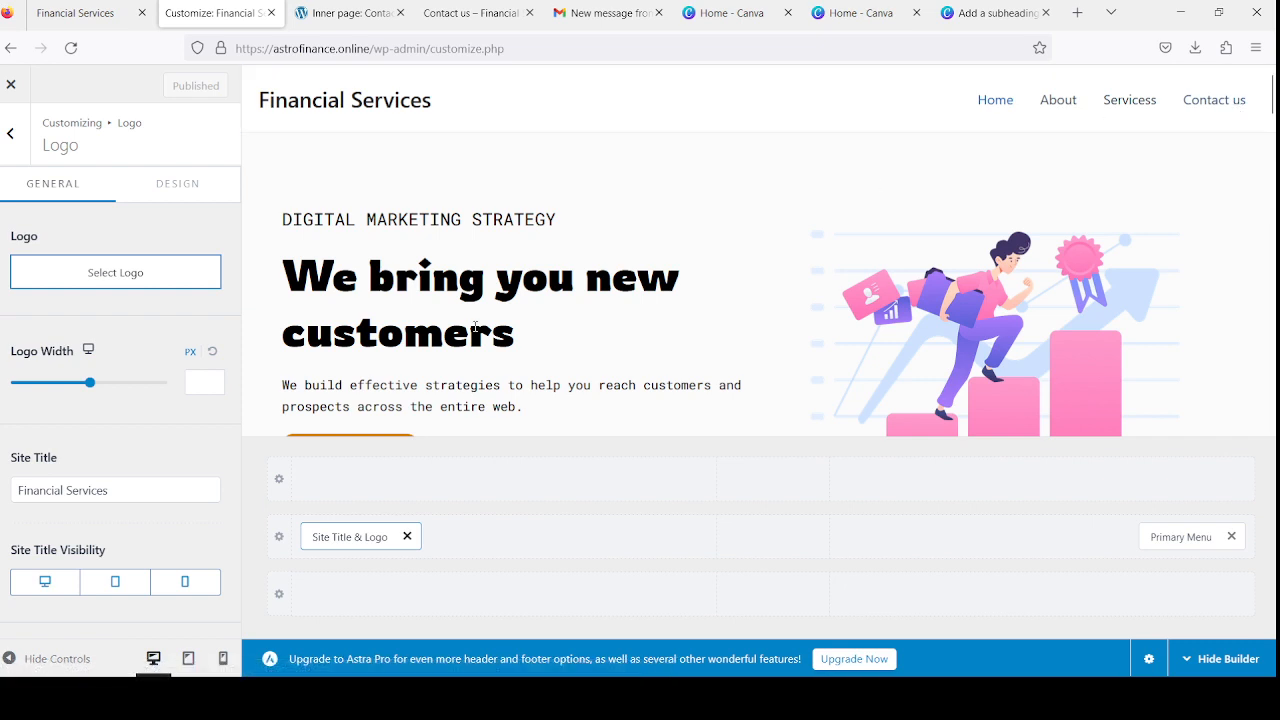
pyautogui.click(133, 280)
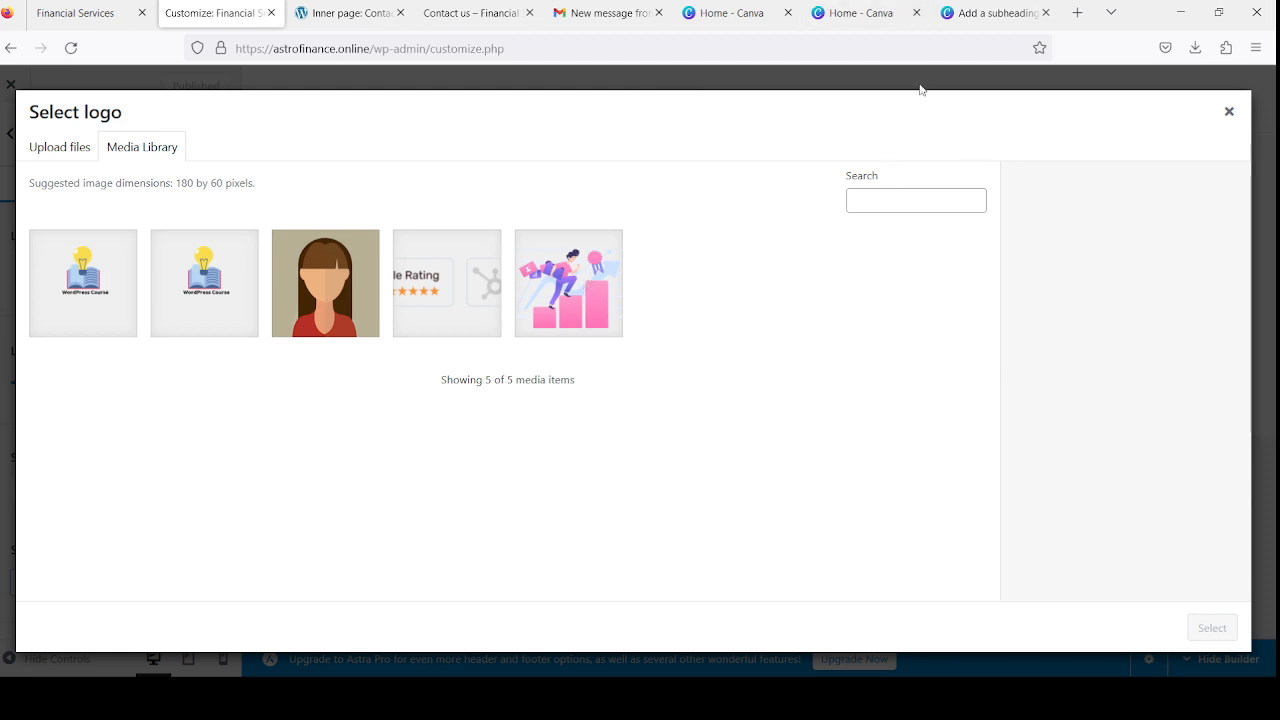
# - Open ezgif.com in a new browser tab
pyautogui.click(1076, 20)
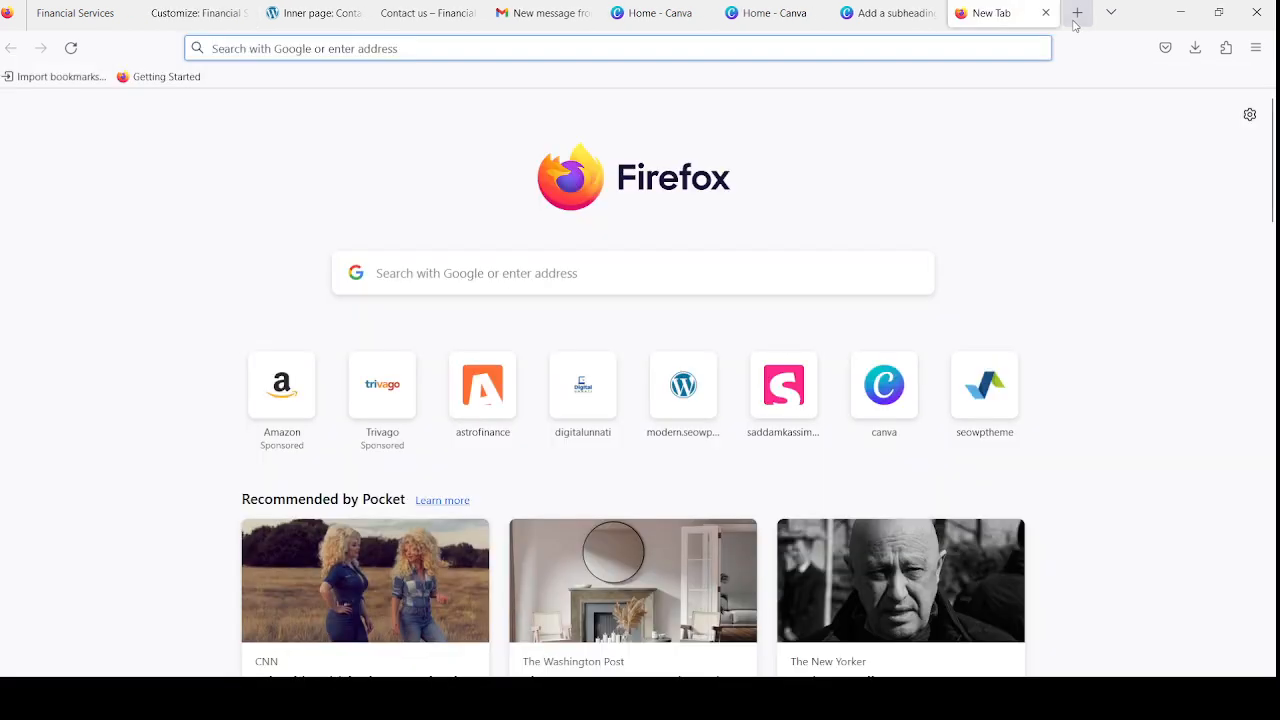
pyautogui.write('e')
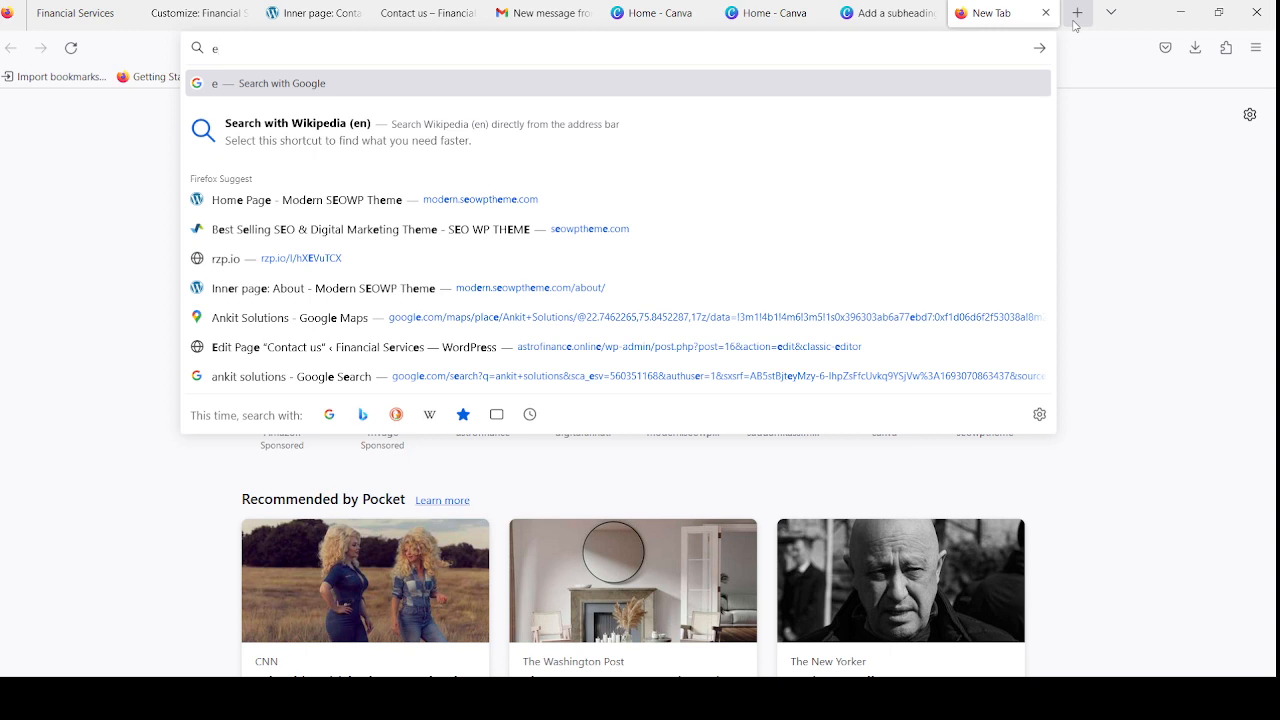
pyautogui.write('z')
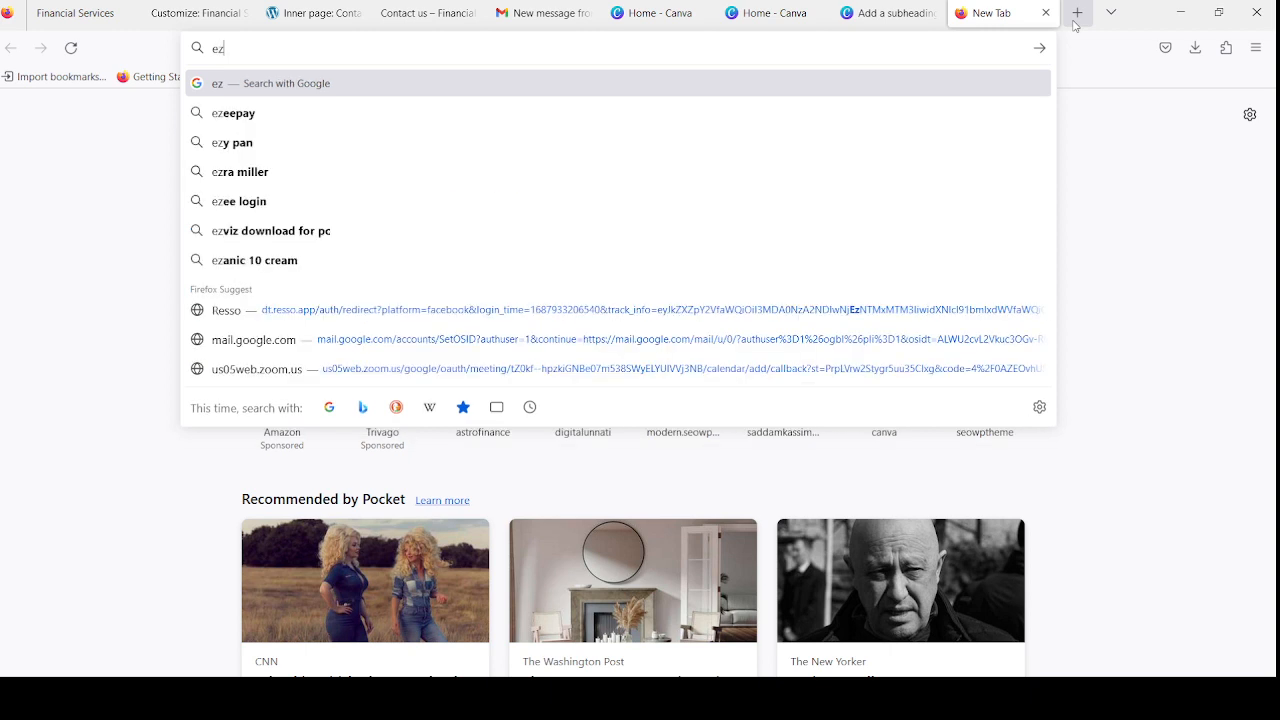
pyautogui.write('gif')
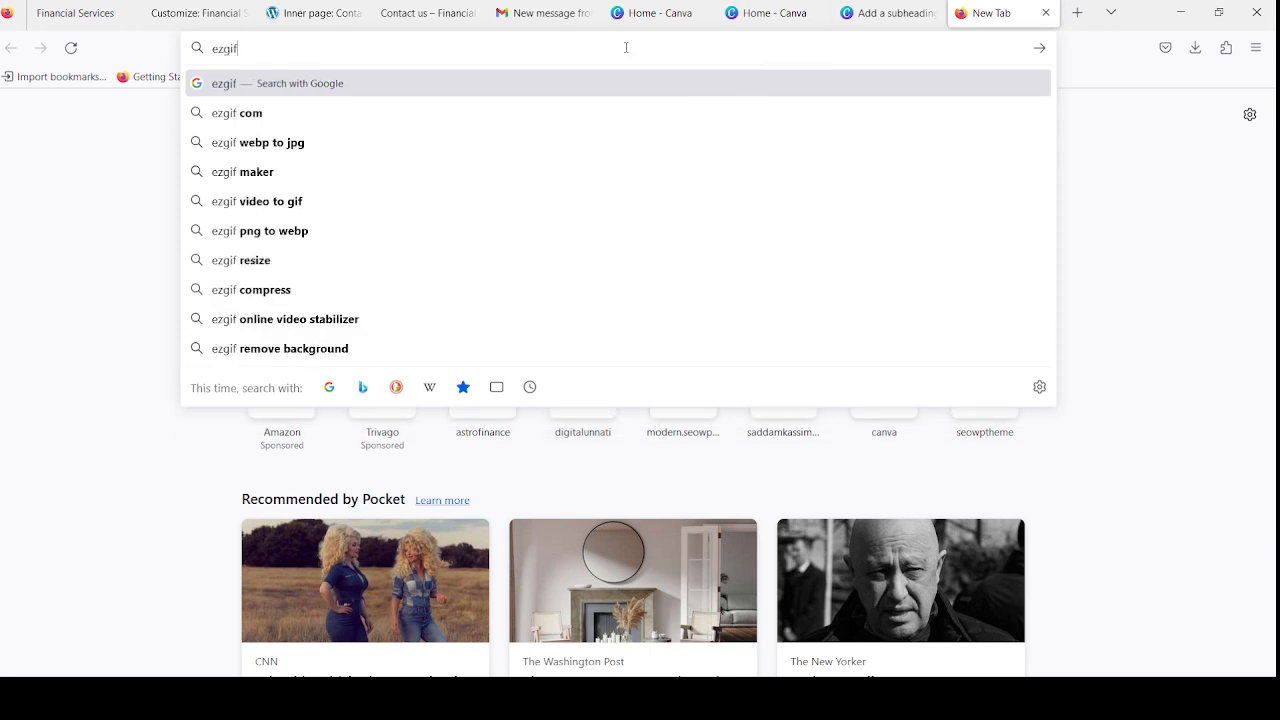
pyautogui.write('.com')
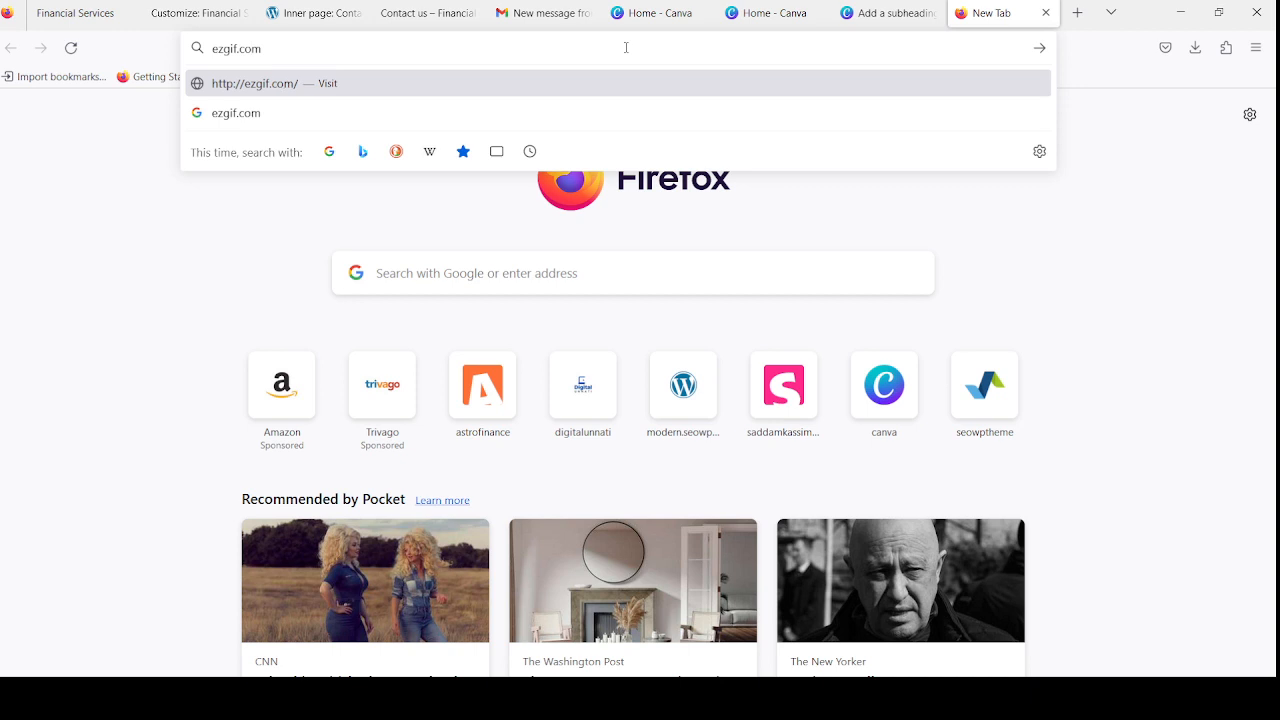
pyautogui.press('Return')
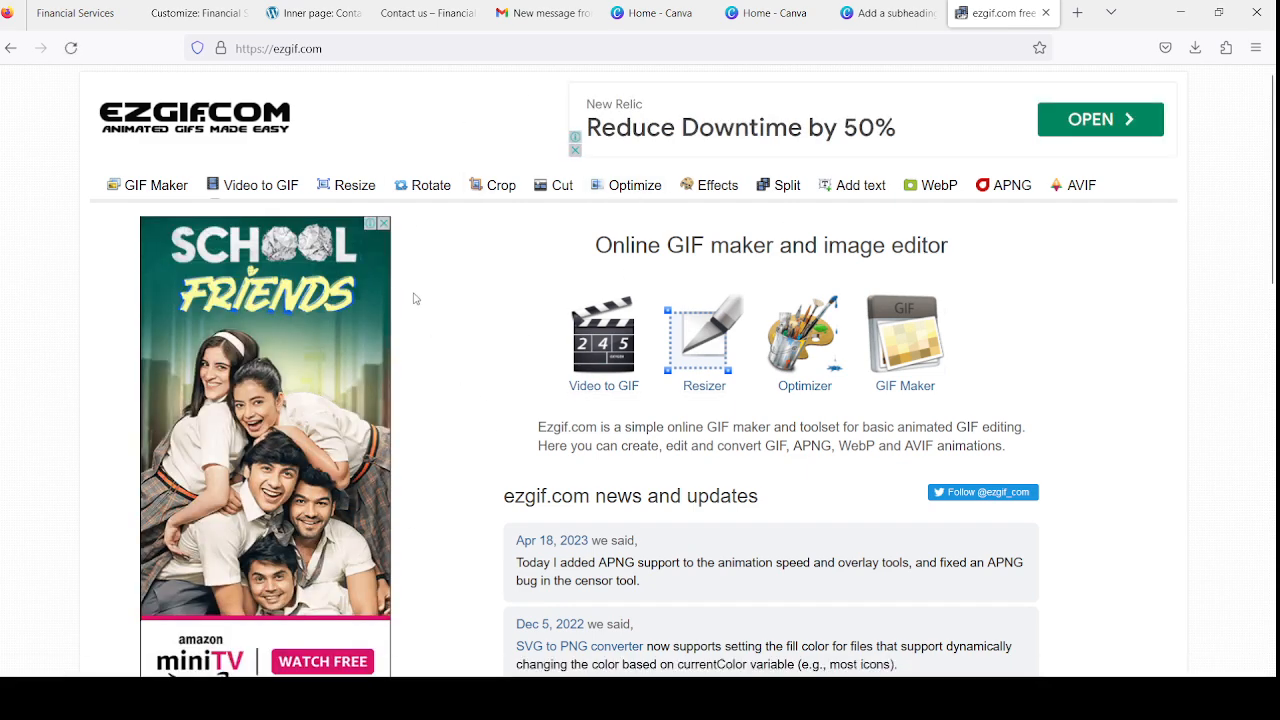
# - Open ezgif's Resize tool and upload "Add a subheading(1).png" from the computer
pyautogui.click(351, 193)
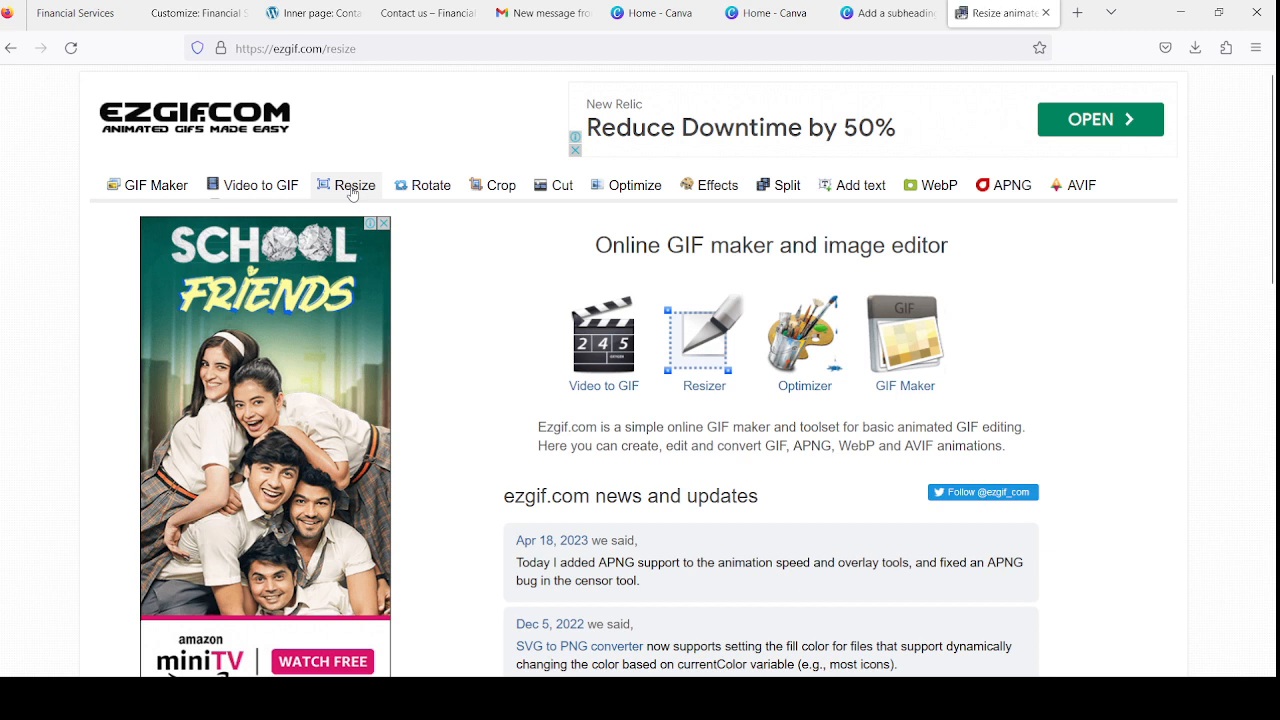
pyautogui.scroll(-4, 585, 355)
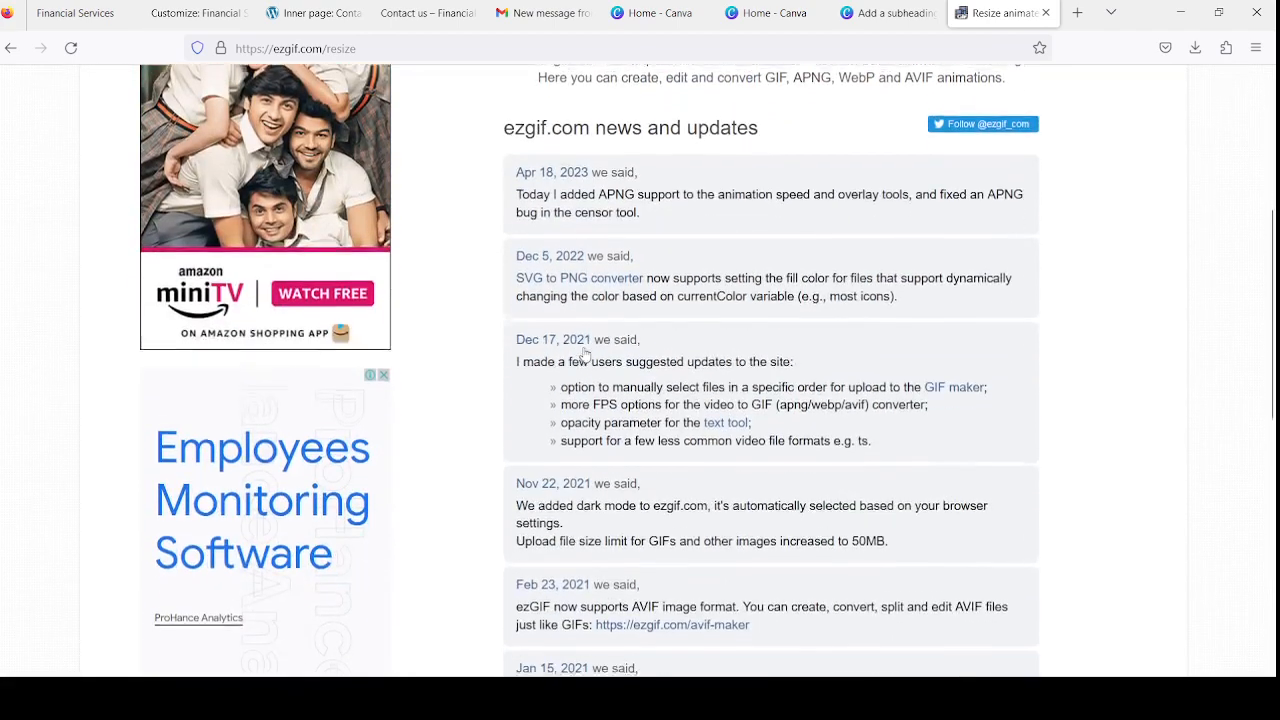
pyautogui.scroll(-8, 585, 355)
pyautogui.scroll(12, 585, 355)
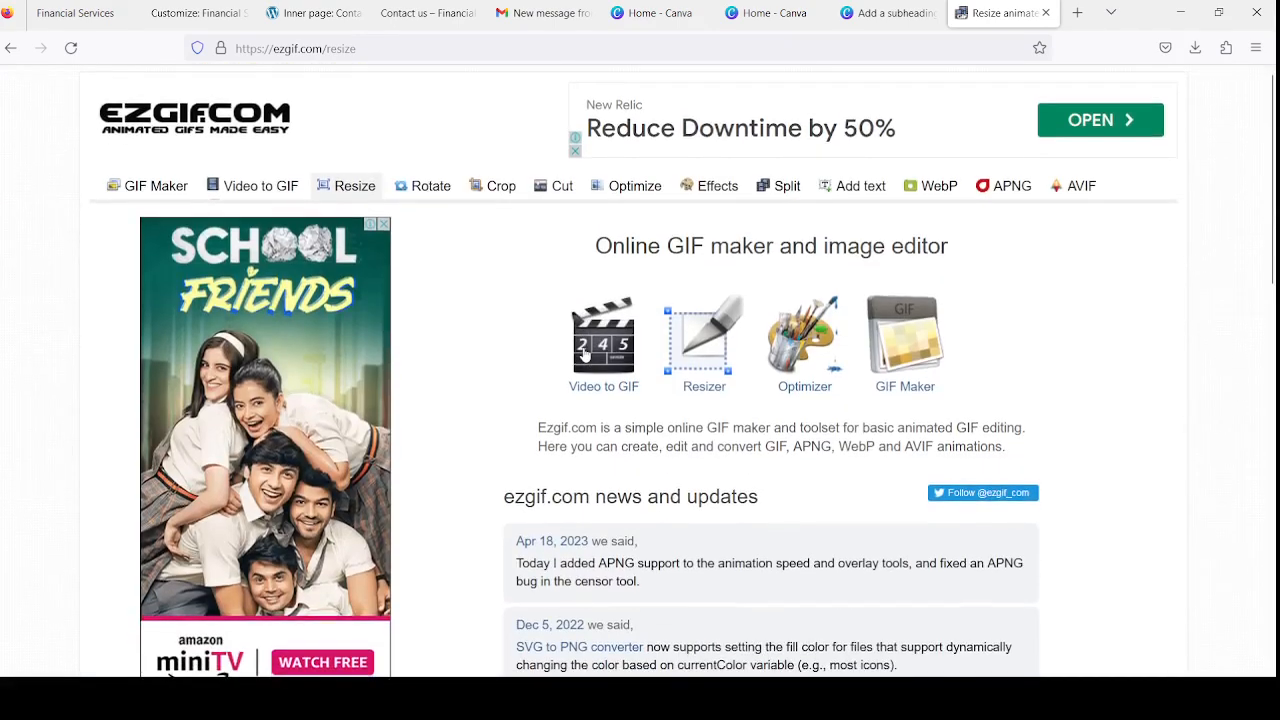
pyautogui.click(357, 188)
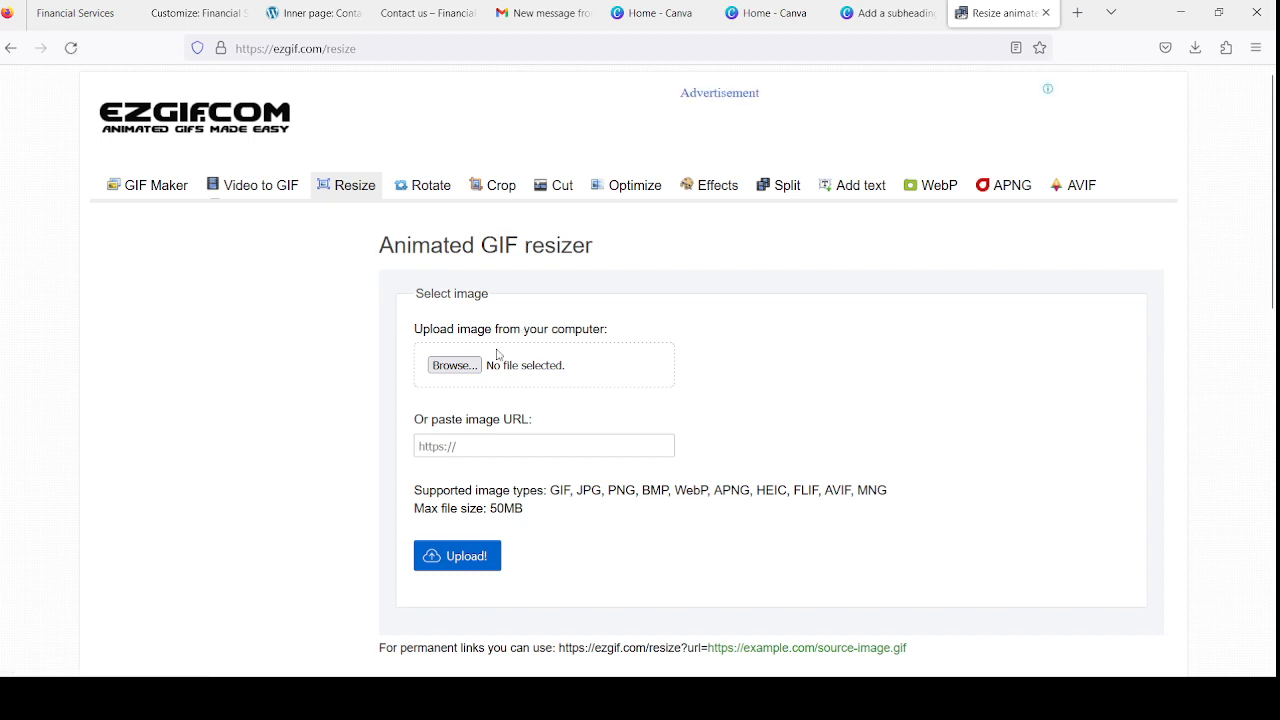
pyautogui.click(463, 366)
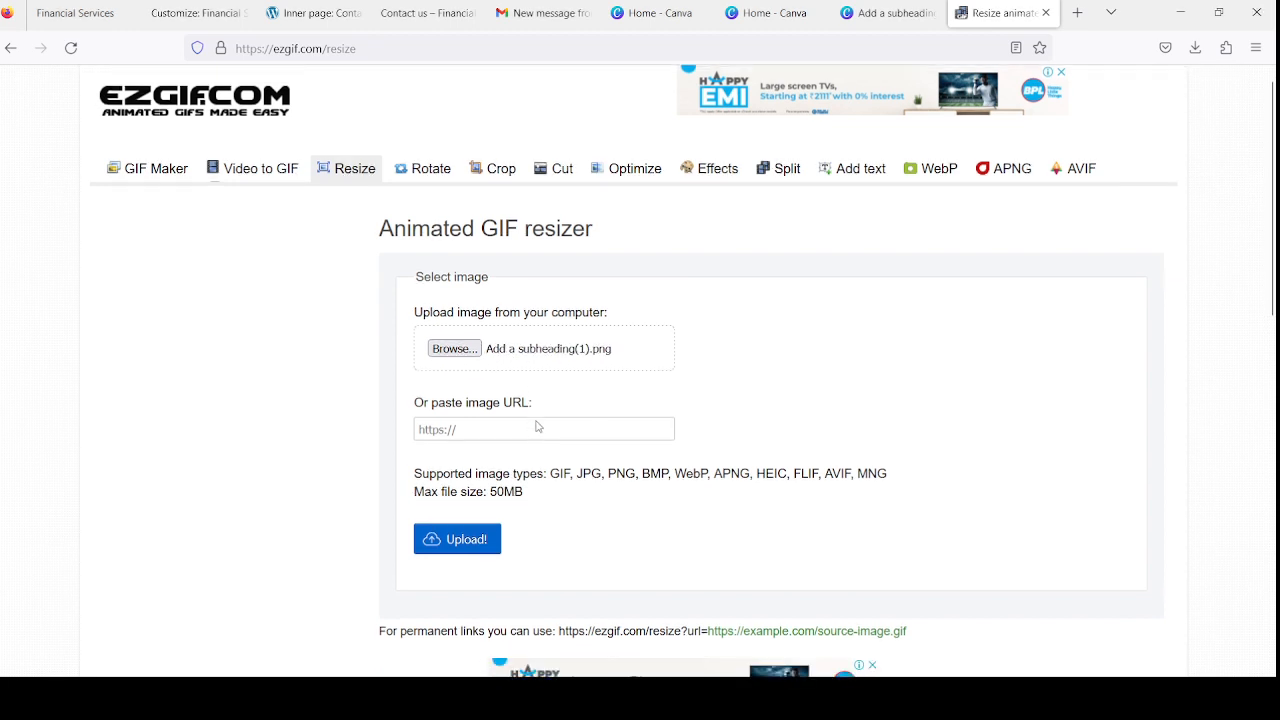
pyautogui.scroll(-2, 535, 425)
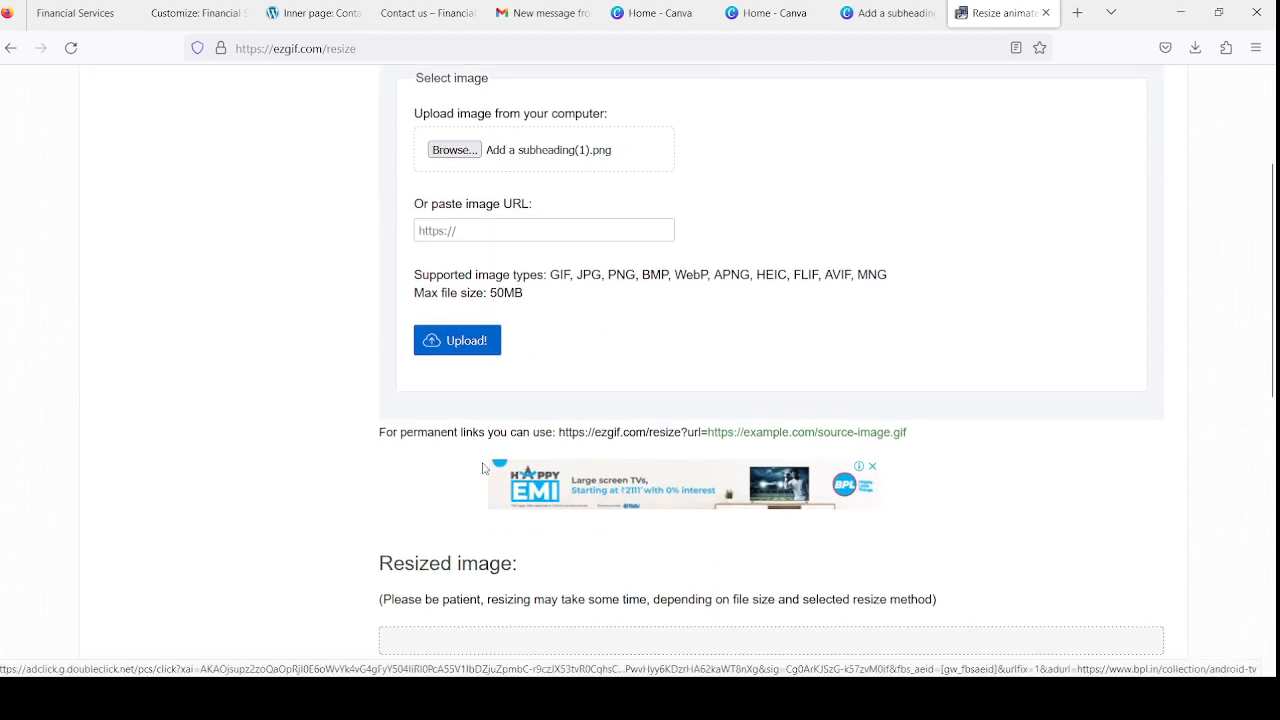
pyautogui.click(481, 347)
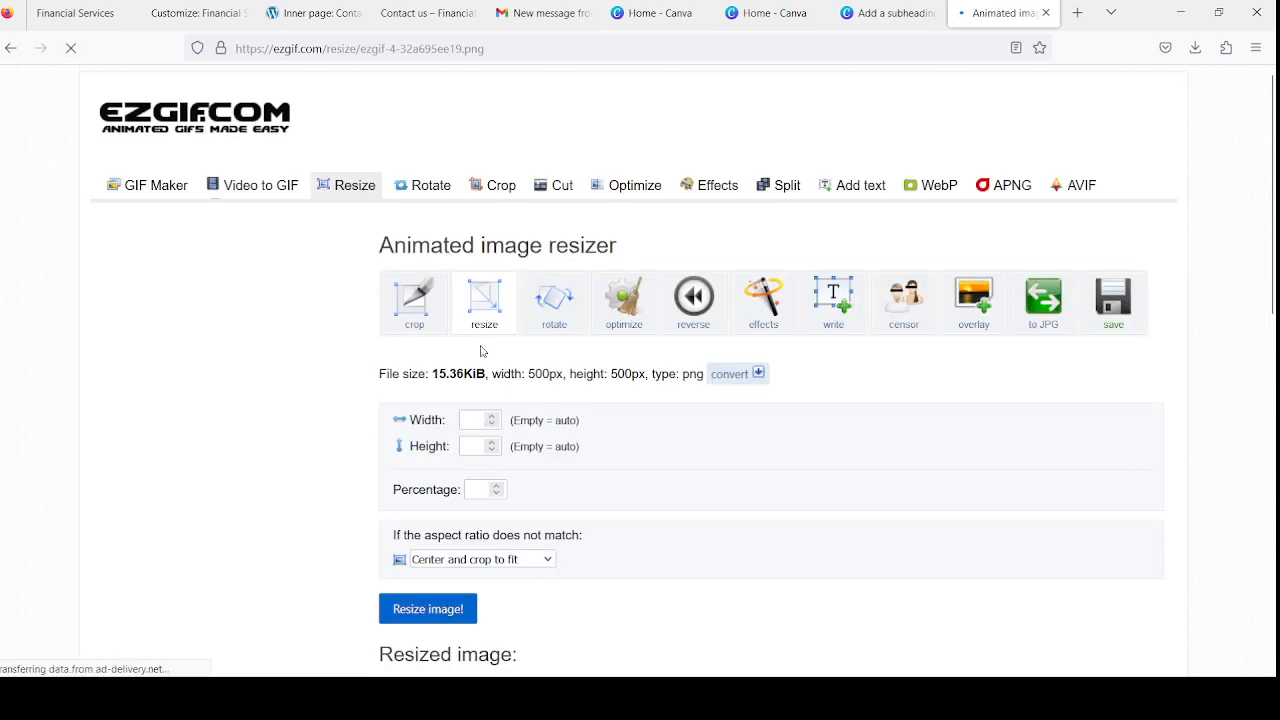
# - Set the resize dimensions of the uploaded logo to 180 px wide and 60 px high
pyautogui.scroll(-3, 656, 400)
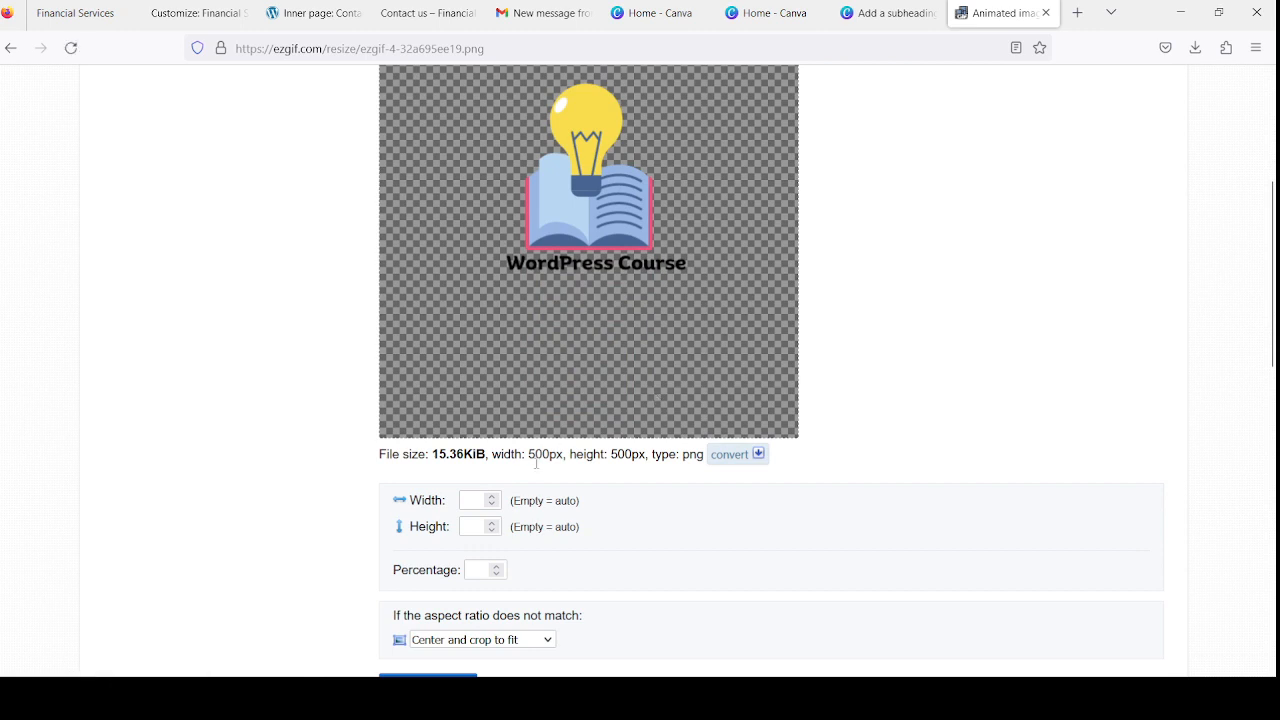
pyautogui.click(466, 499)
pyautogui.click(463, 532)
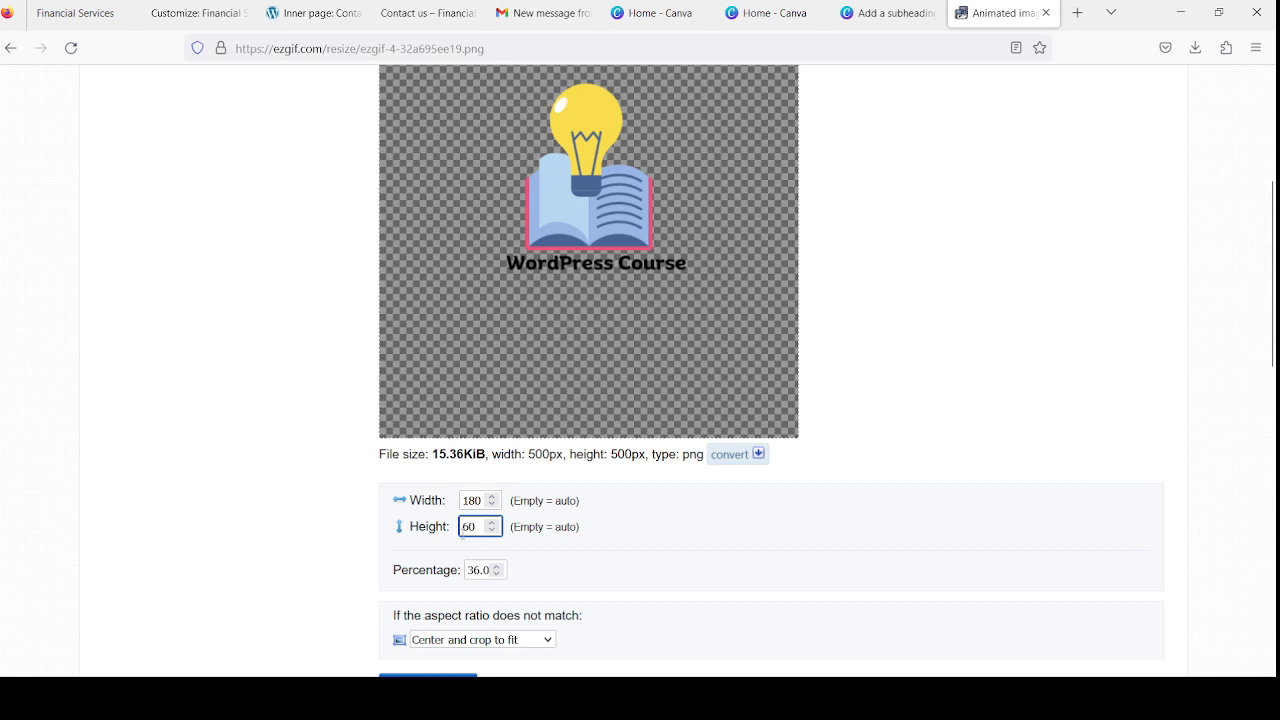
# - Set the aspect ratio handling to "Stretch to fit" and resize the logo image
pyautogui.scroll(-5, 640, 480)
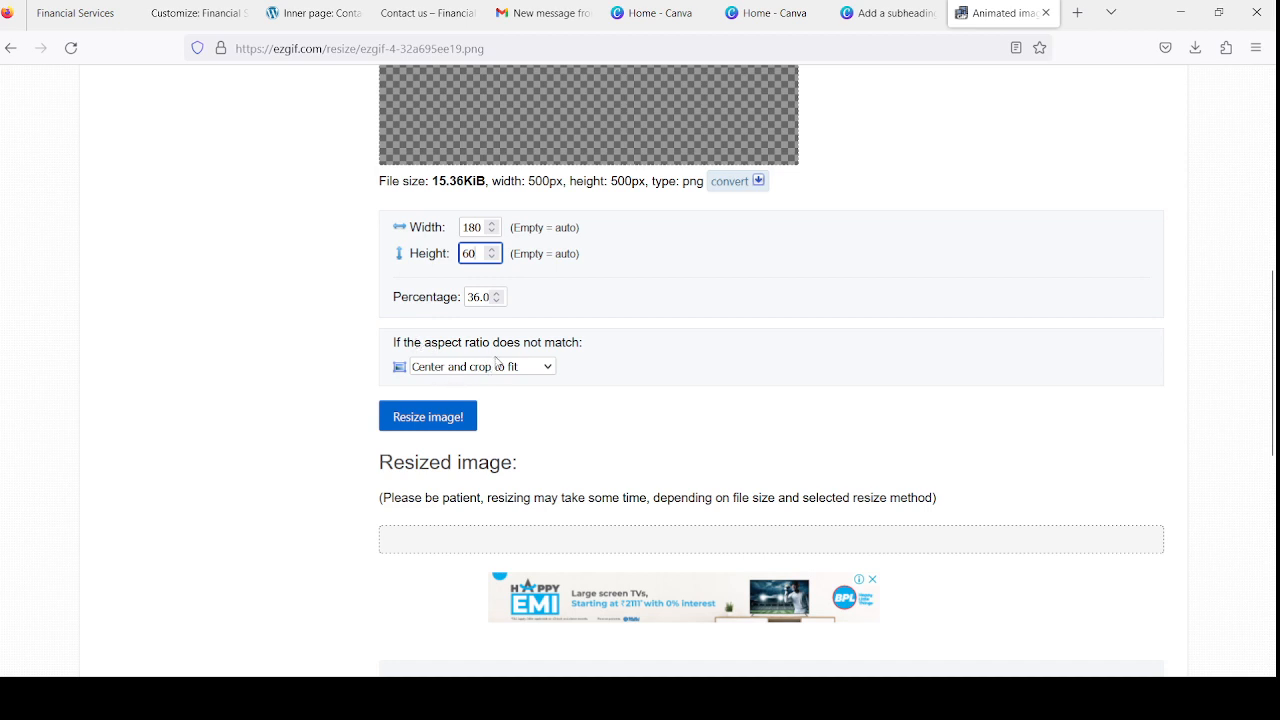
pyautogui.click(519, 367)
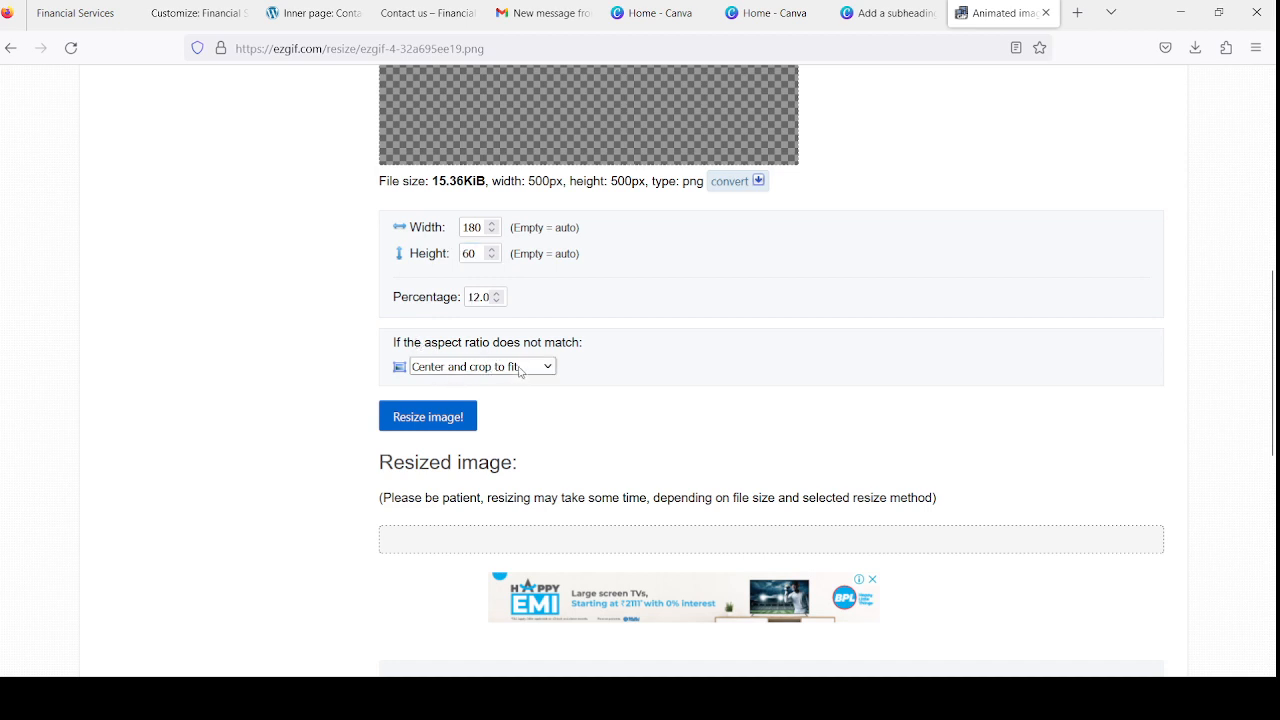
pyautogui.click(461, 422)
pyautogui.scroll(5, 629, 312)
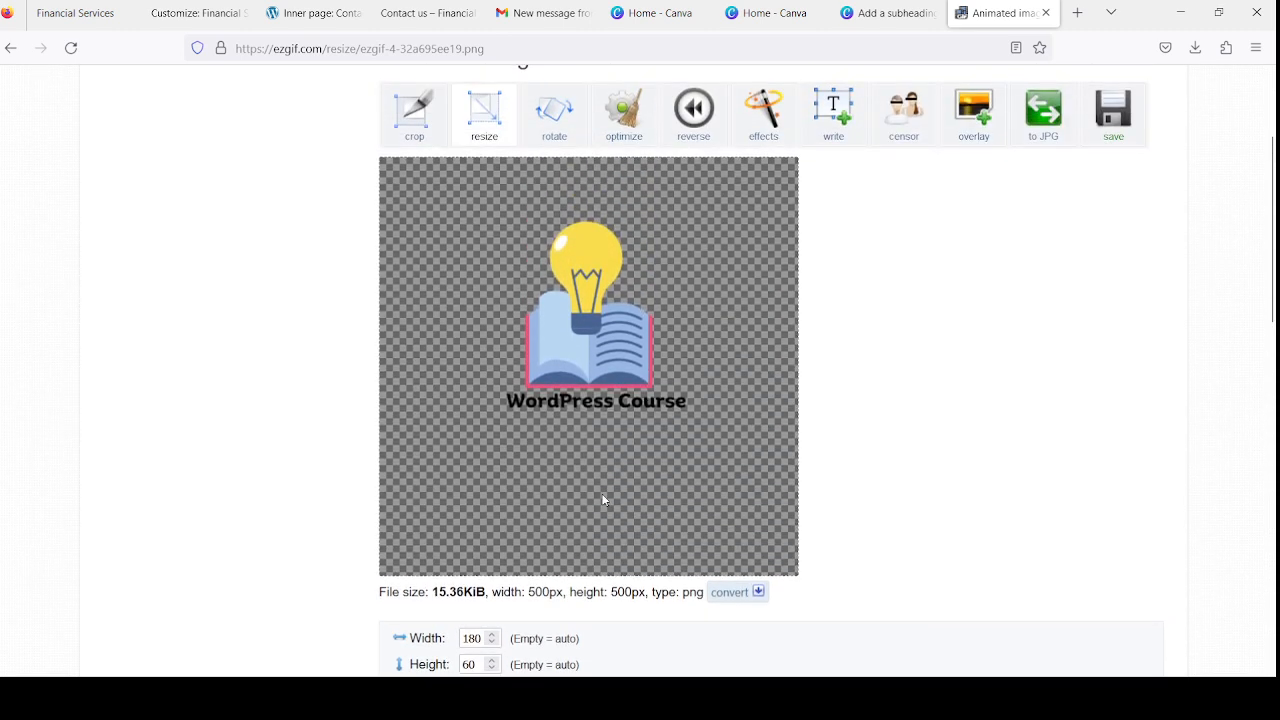
pyautogui.scroll(-3, 603, 500)
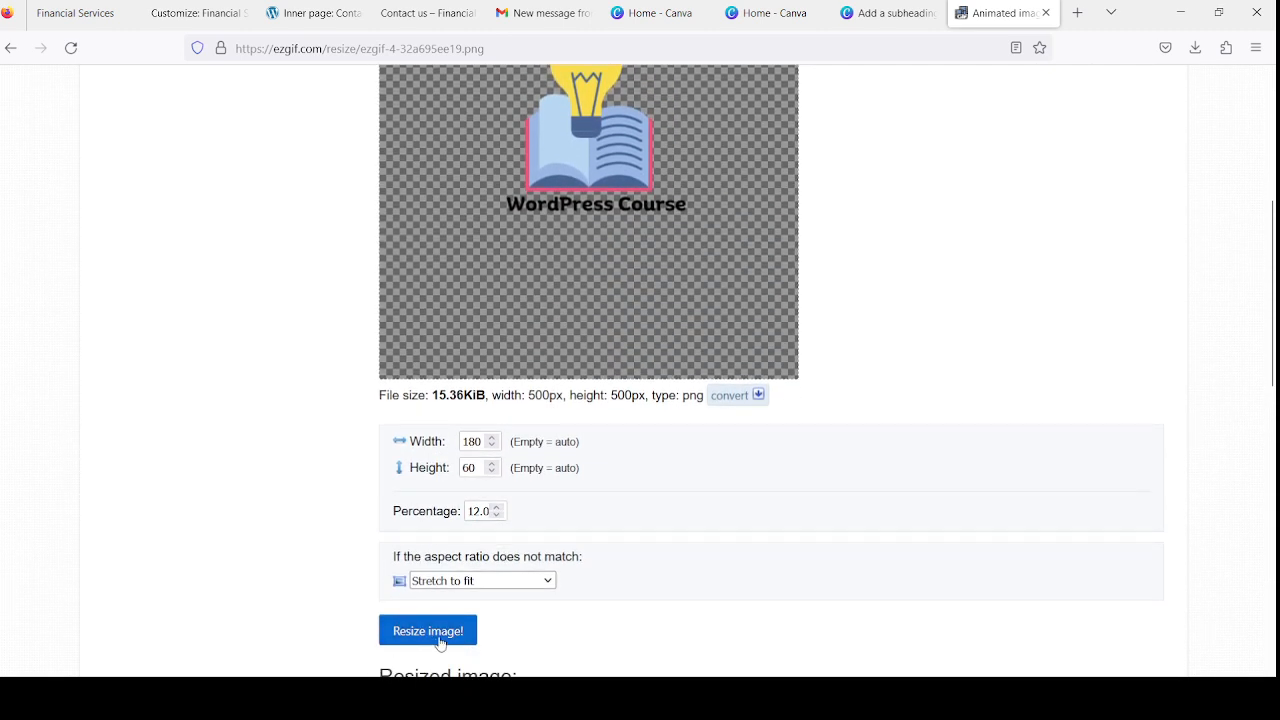
pyautogui.click(447, 641)
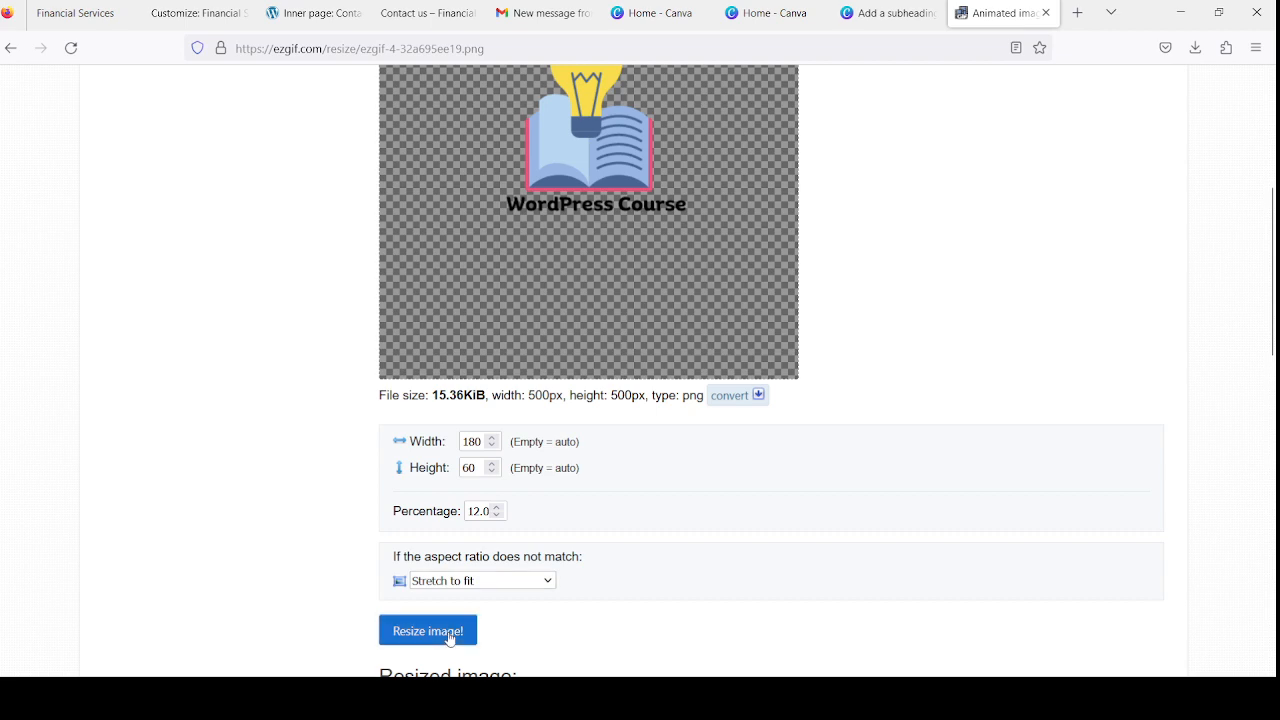
# - Inspect the resized logo and run the resize again with the same settings
pyautogui.scroll(-5, 449, 640)
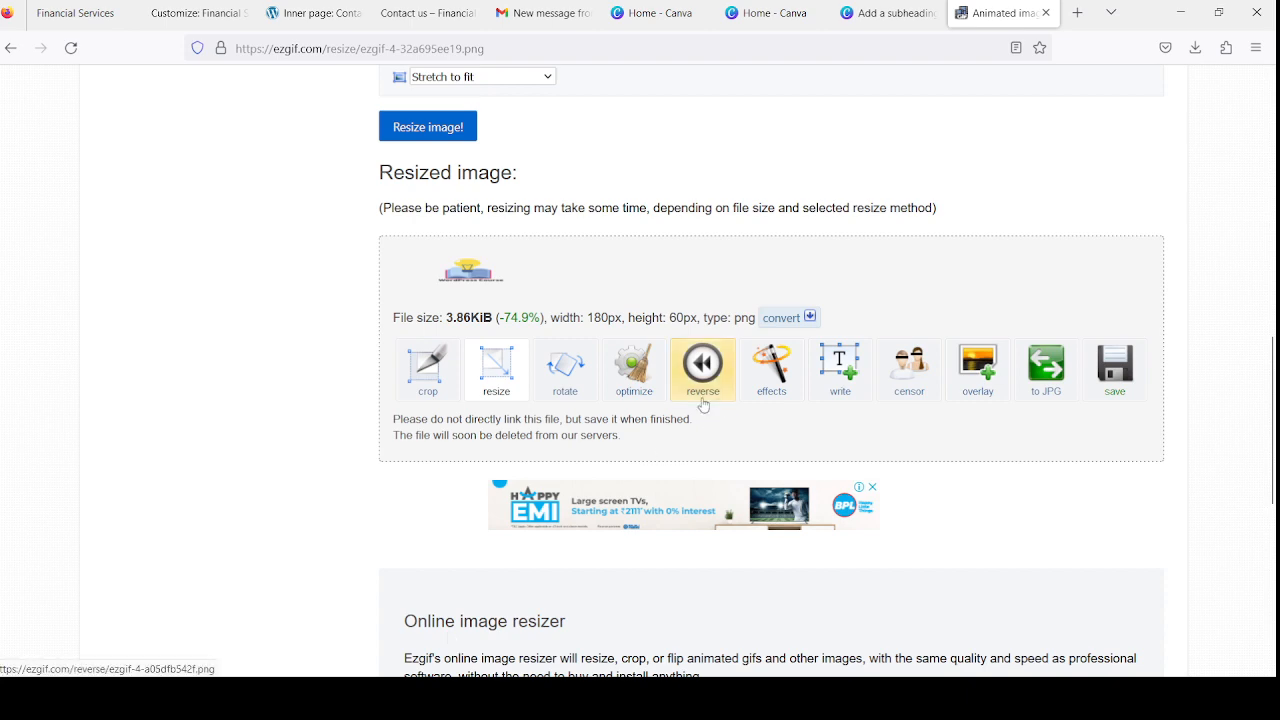
pyautogui.scroll(1, 563, 385)
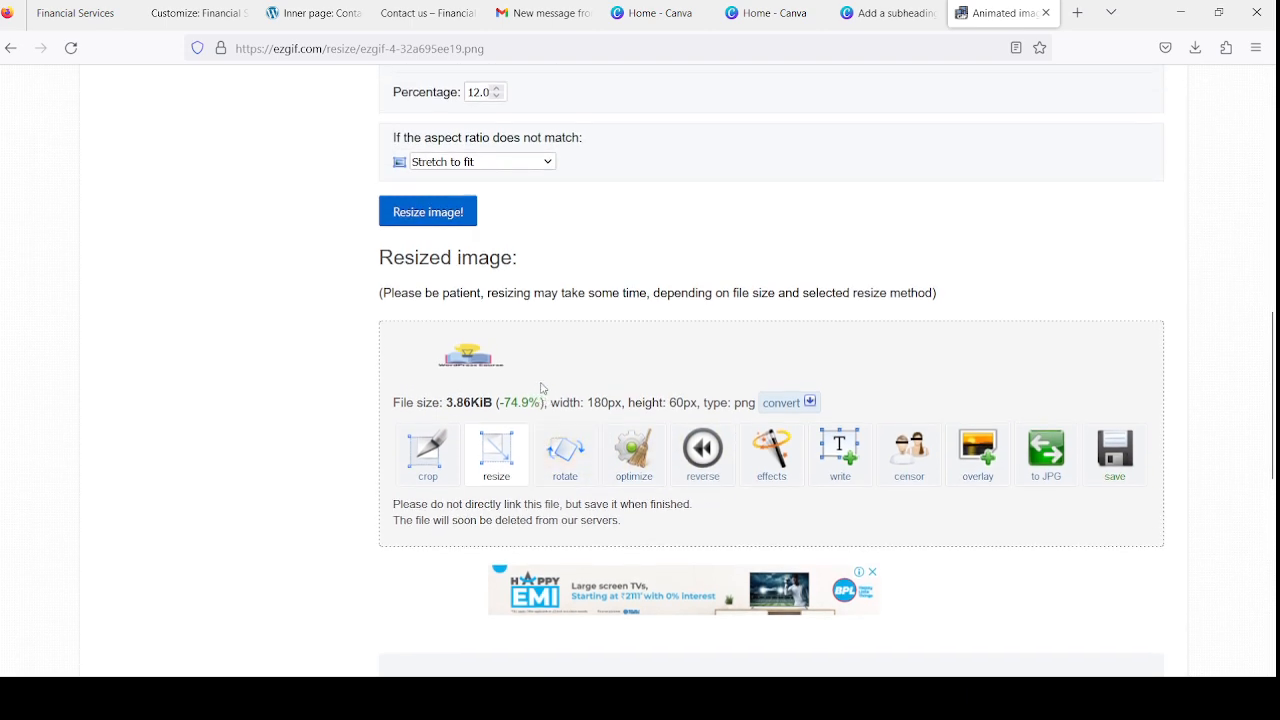
pyautogui.click(449, 217)
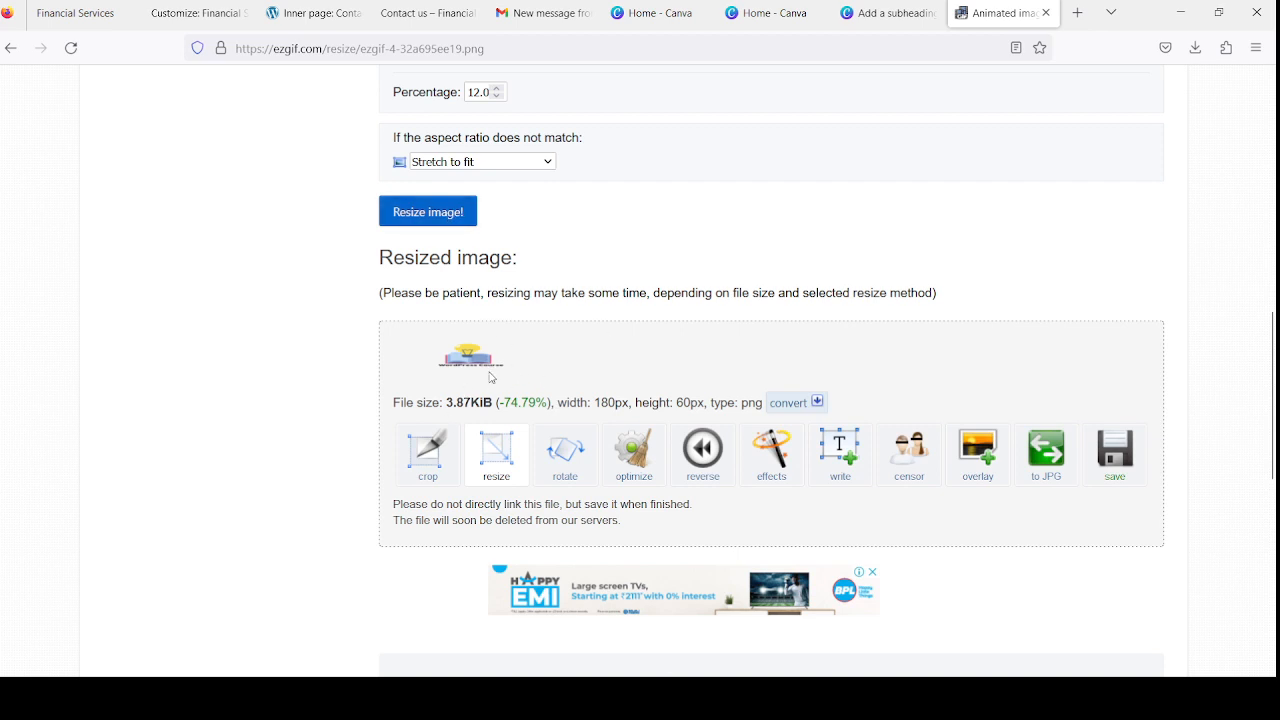
# - Save the resized logo from ezgif and set it, uncropped, as the site logo in the WordPress Customizer
pyautogui.click(1122, 457)
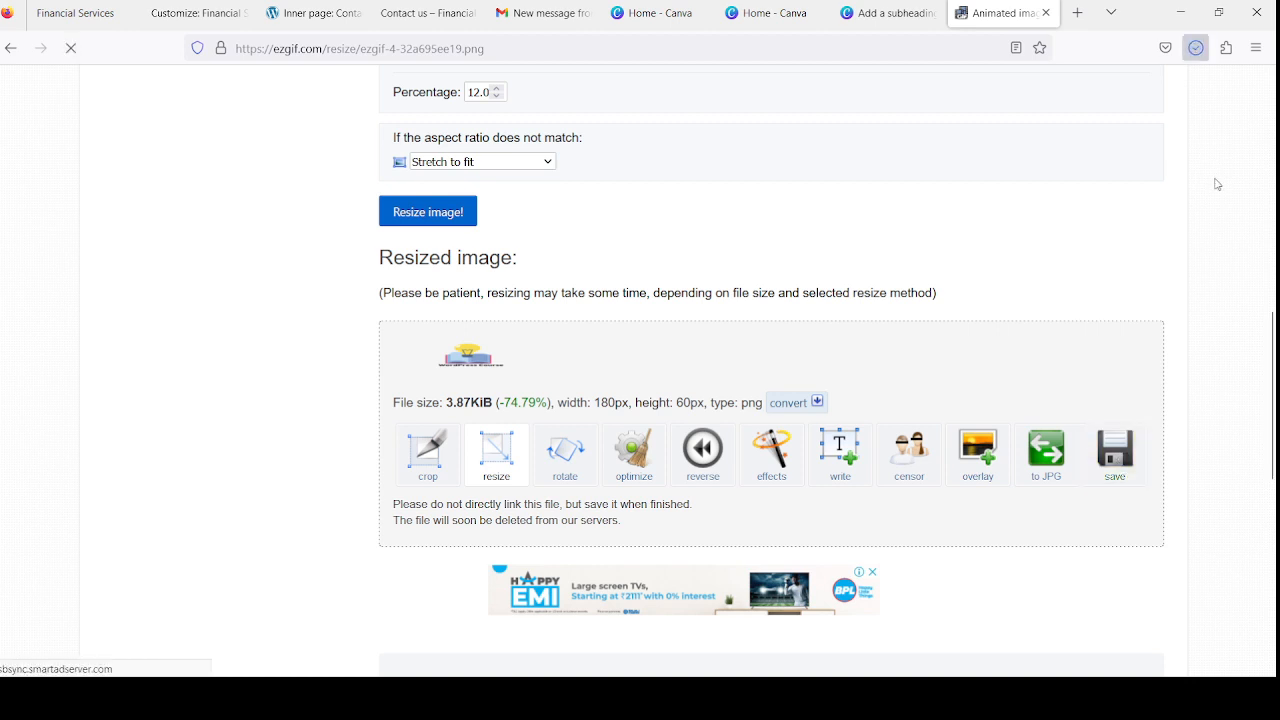
pyautogui.click(193, 14)
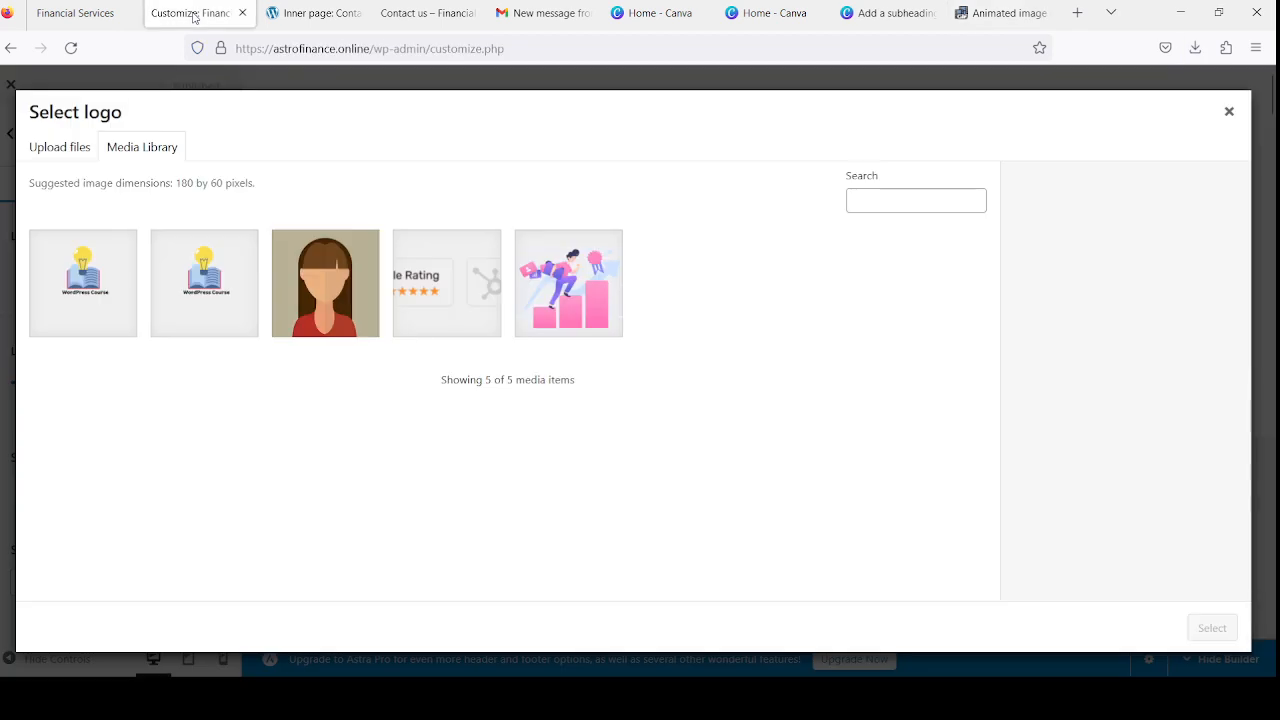
pyautogui.click(74, 142)
pyautogui.click(626, 385)
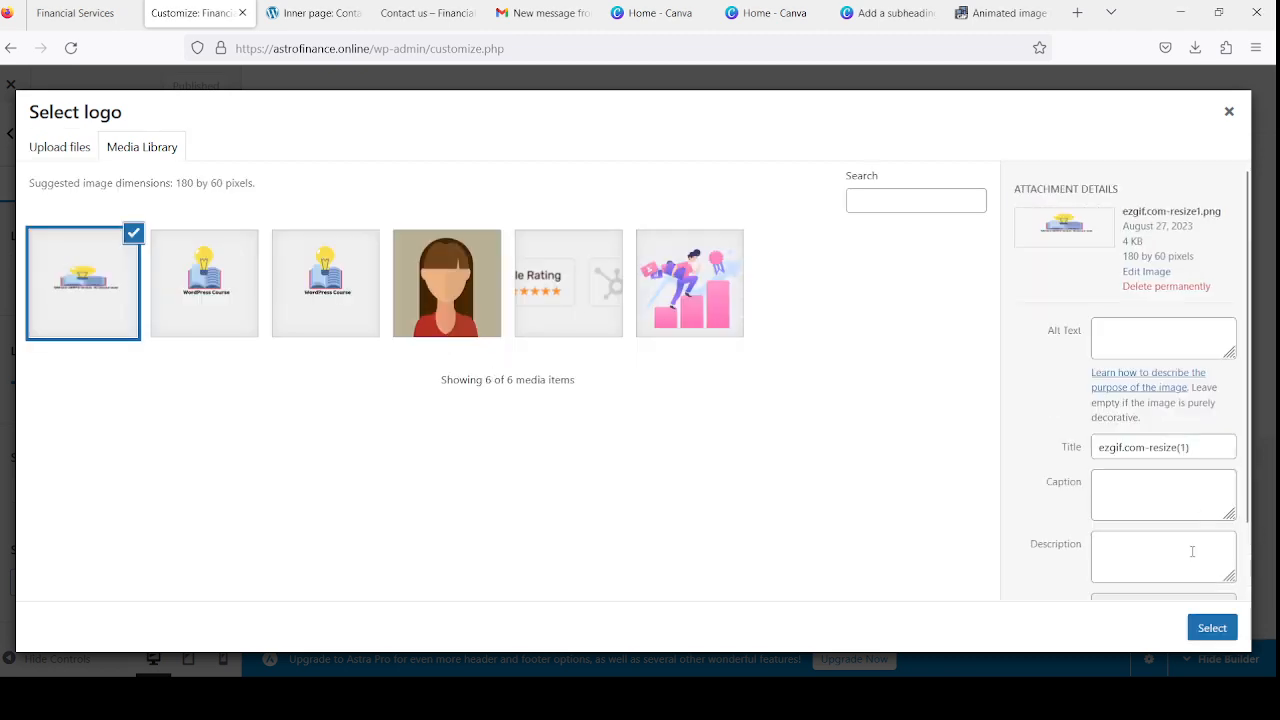
pyautogui.click(1214, 628)
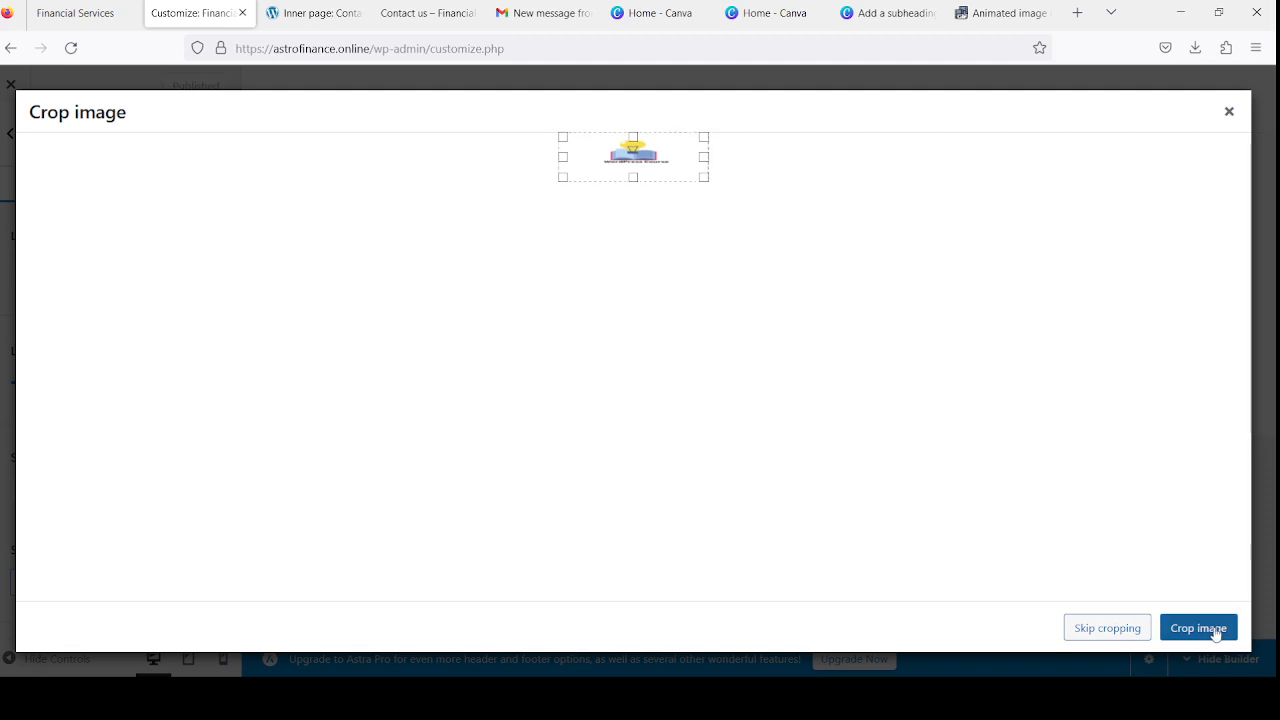
pyautogui.click(1132, 630)
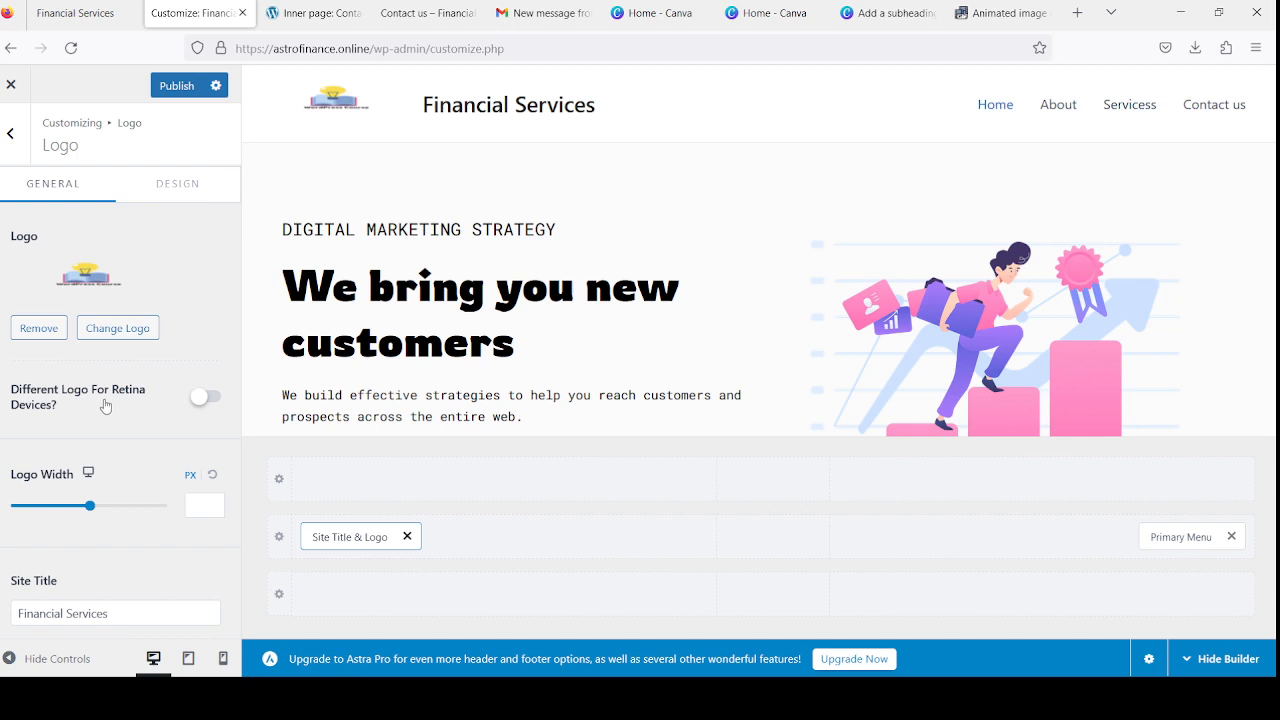
# - Increase the header logo's width to 600 px
pyautogui.moveTo(91, 507); pyautogui.dragTo(166, 512)
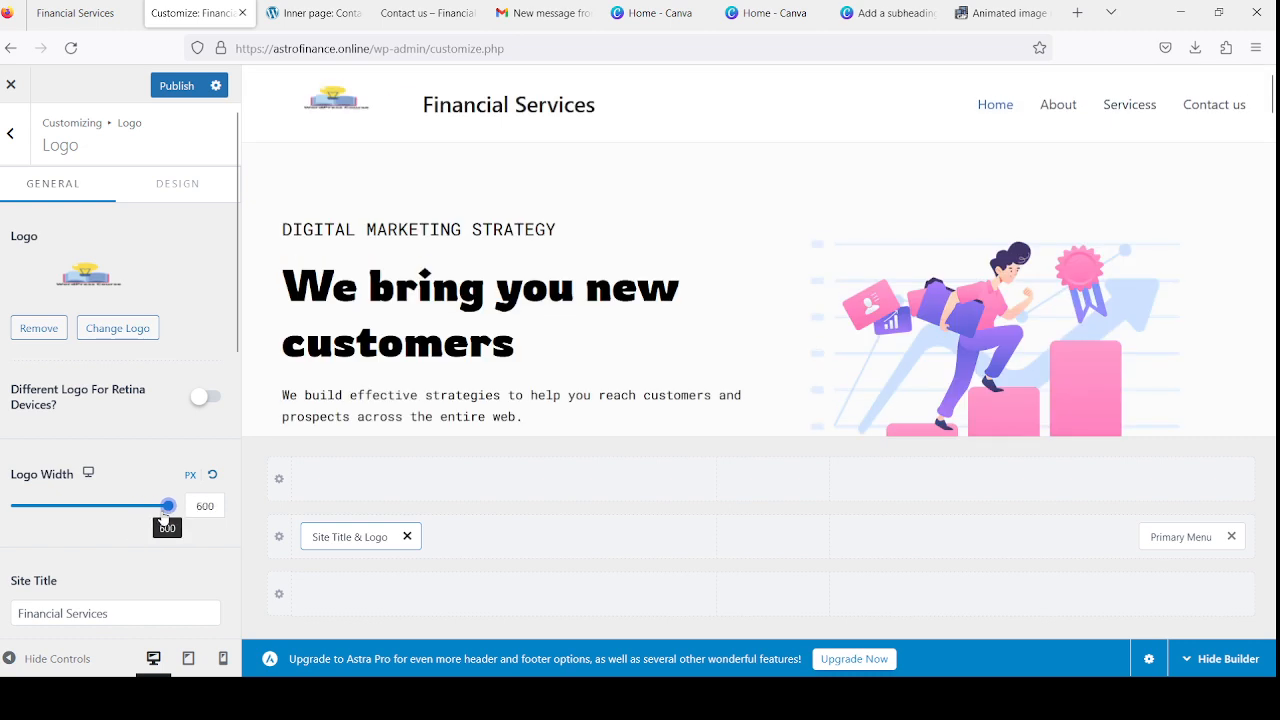
pyautogui.scroll(-1, 194, 538)
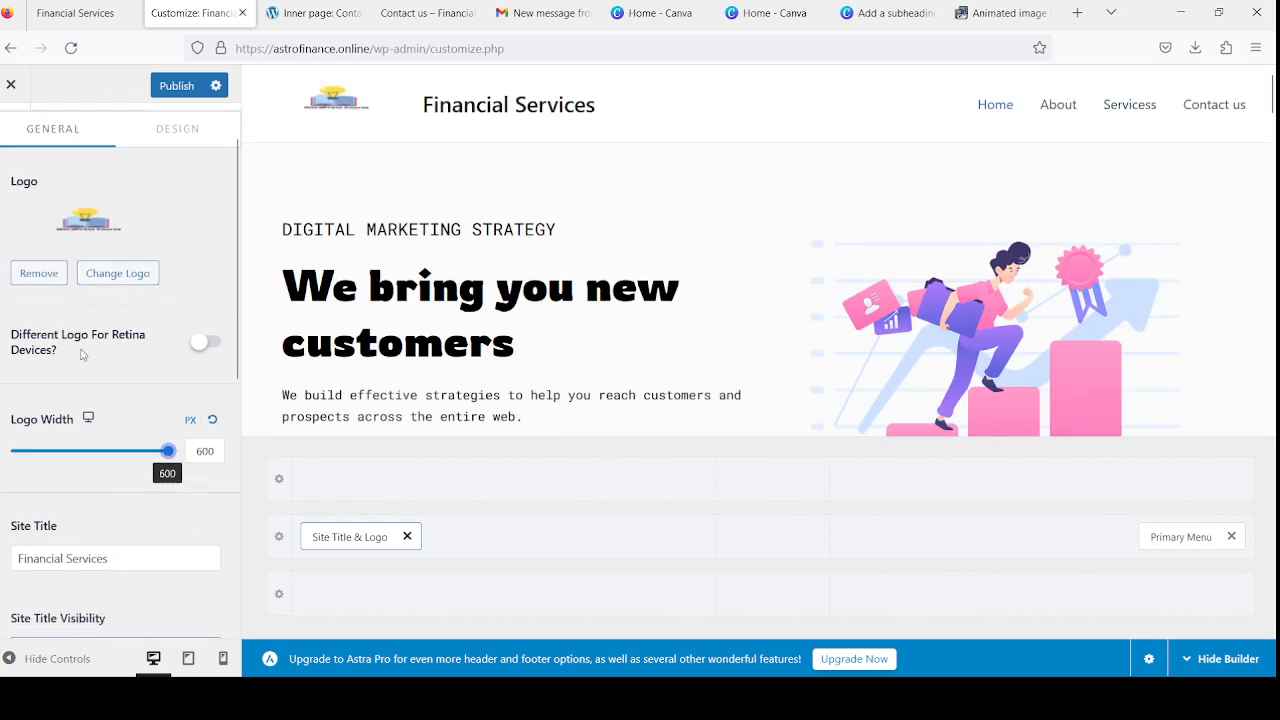
pyautogui.scroll(1, 152, 325)
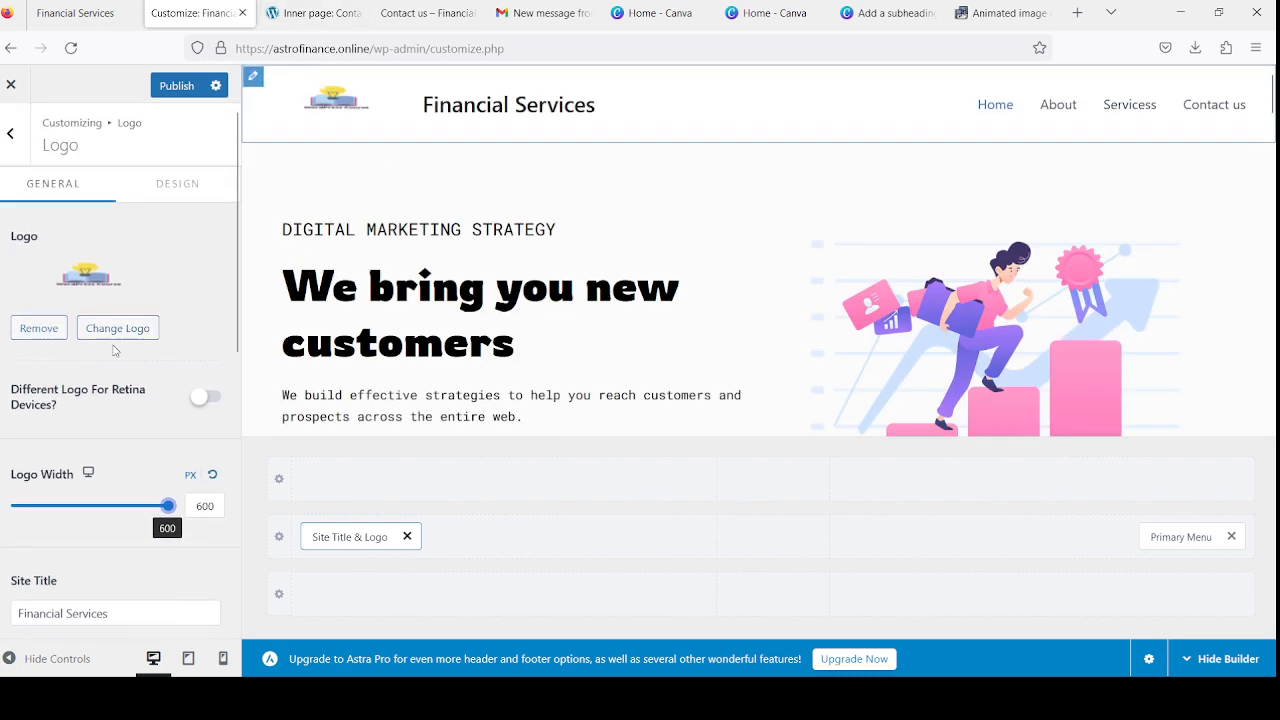
# - Clear the "Financial Services" site title so that only the logo remains in the header
pyautogui.scroll(-4, 76, 416)
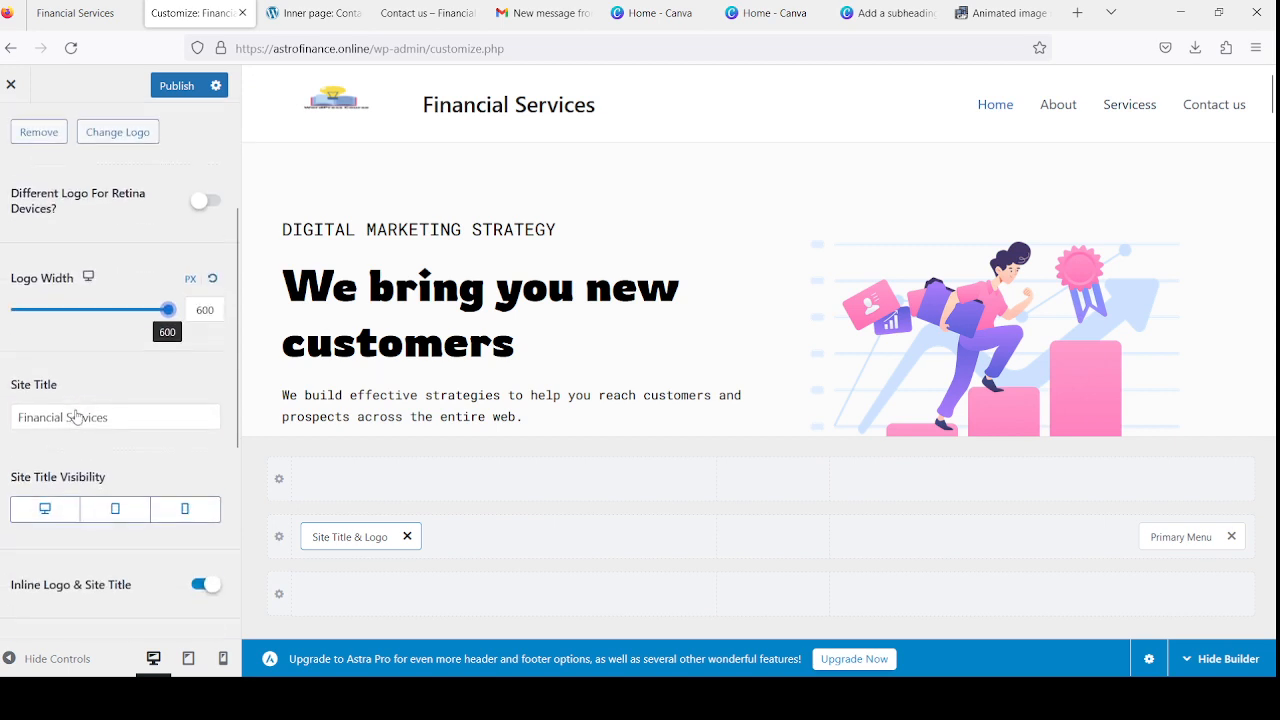
pyautogui.click(148, 410)
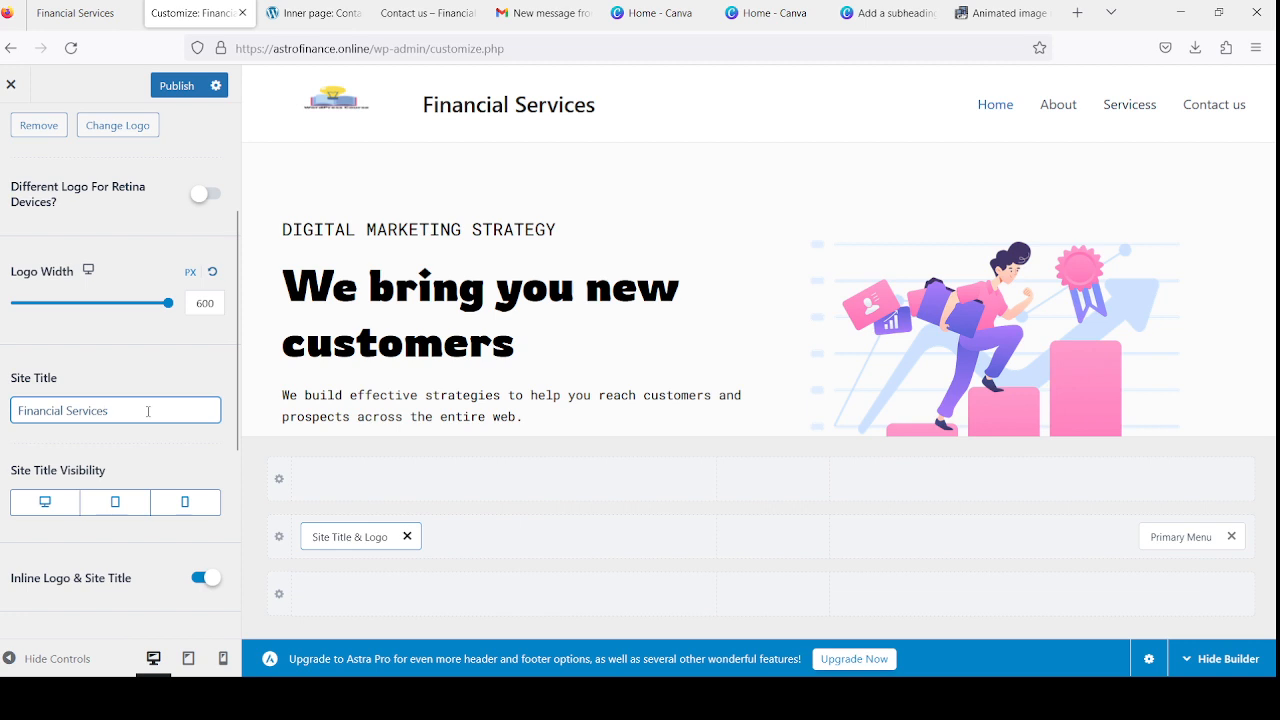
pyautogui.press('BackSpace')
pyautogui.press('BackSpace')
pyautogui.press('BackSpace')
pyautogui.press('BackSpace')
pyautogui.press('BackSpace')
pyautogui.press('BackSpace')
pyautogui.press('BackSpace')
pyautogui.press('BackSpace')
pyautogui.press('BackSpace')
pyautogui.press('BackSpace')
pyautogui.press('BackSpace')
pyautogui.press('BackSpace')
pyautogui.press('BackSpace')
pyautogui.press('BackSpace')
pyautogui.press('BackSpace')
pyautogui.press('BackSpace')
pyautogui.press('BackSpace')
pyautogui.press('BackSpace')
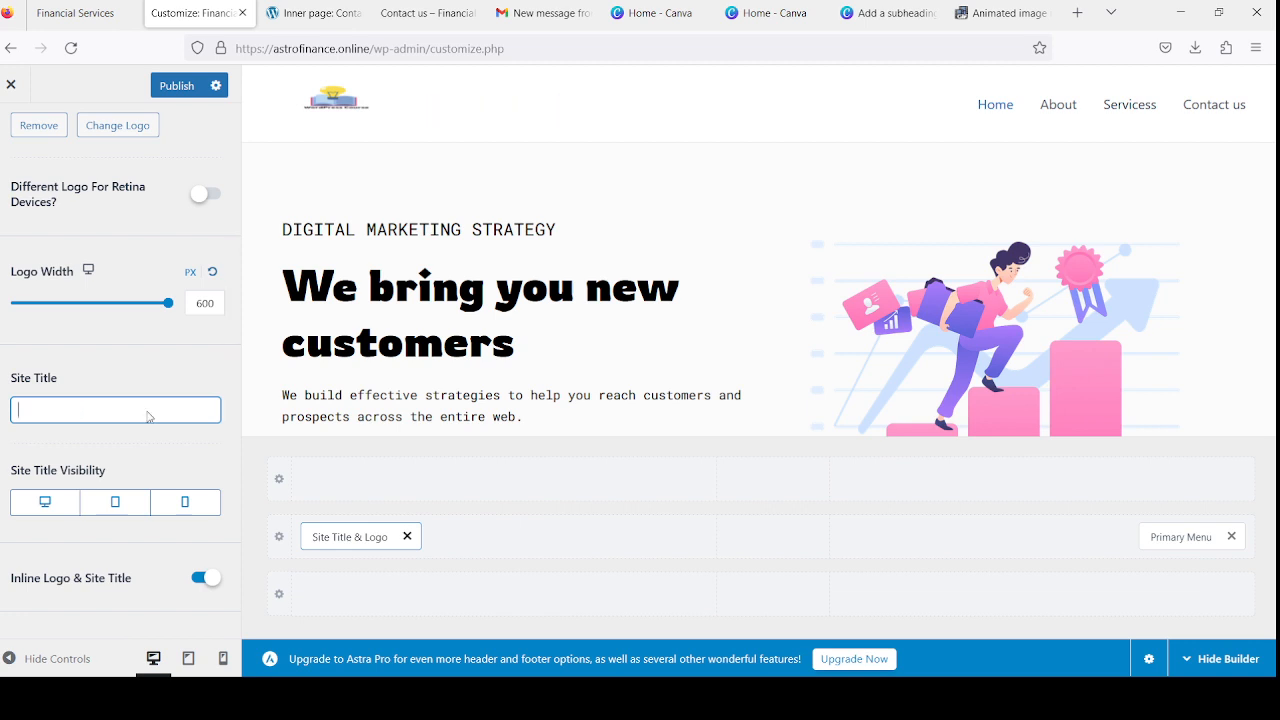
# - Publish the header changes and reload the live homepage to check the logo
pyautogui.scroll(-4, 148, 416)
pyautogui.scroll(6, 150, 330)
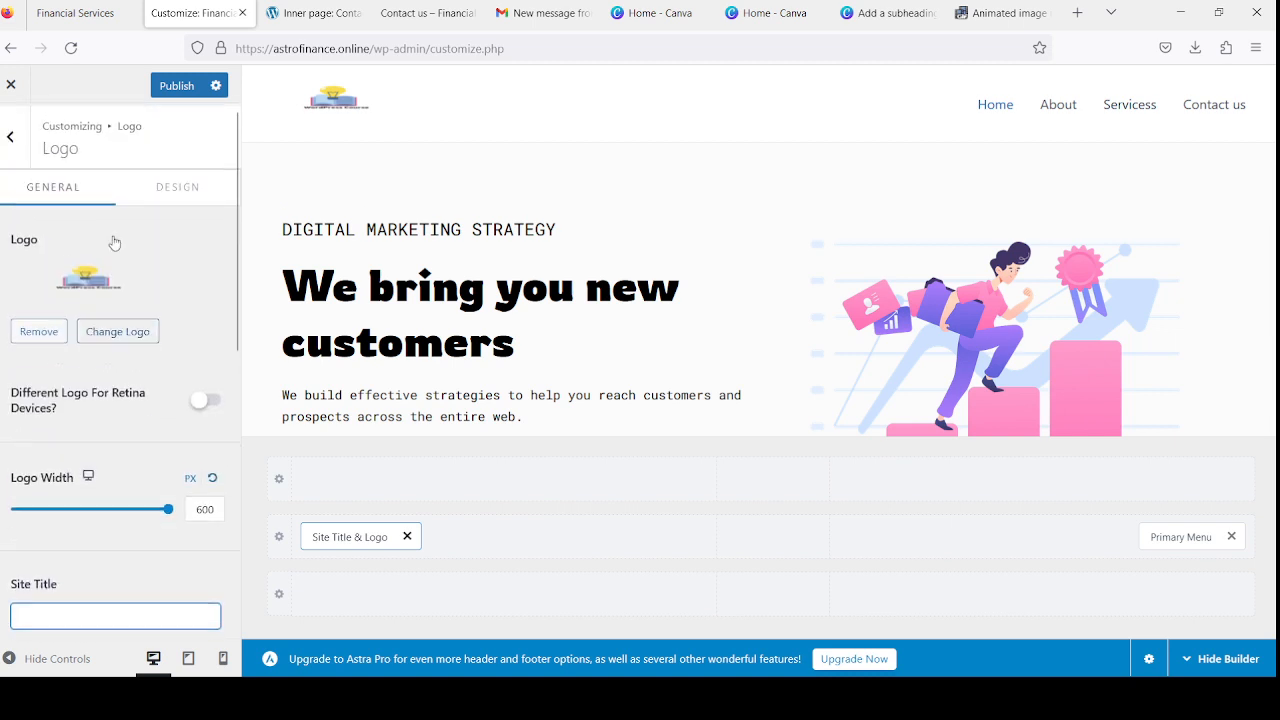
pyautogui.click(177, 86)
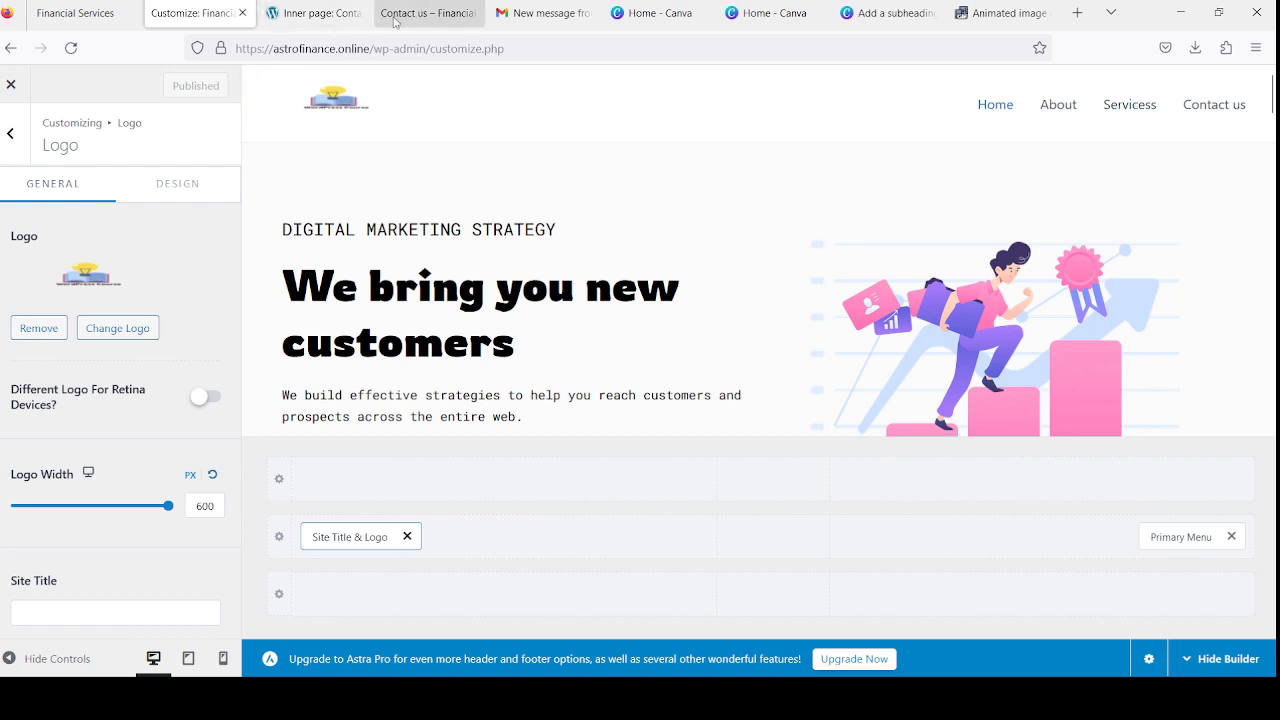
pyautogui.click(88, 22)
pyautogui.click(72, 48)
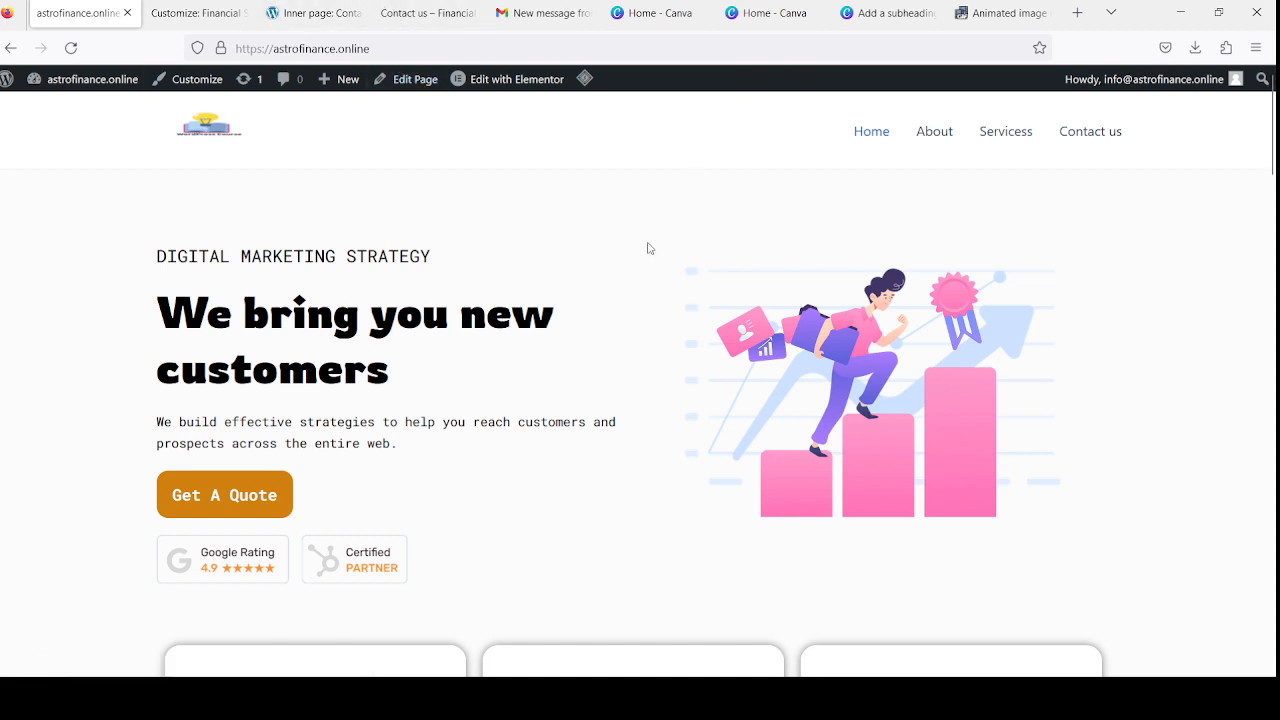
# - Switch to Canva and create a new custom-size design 180 px wide and 60 px high
pyautogui.click(768, 13)
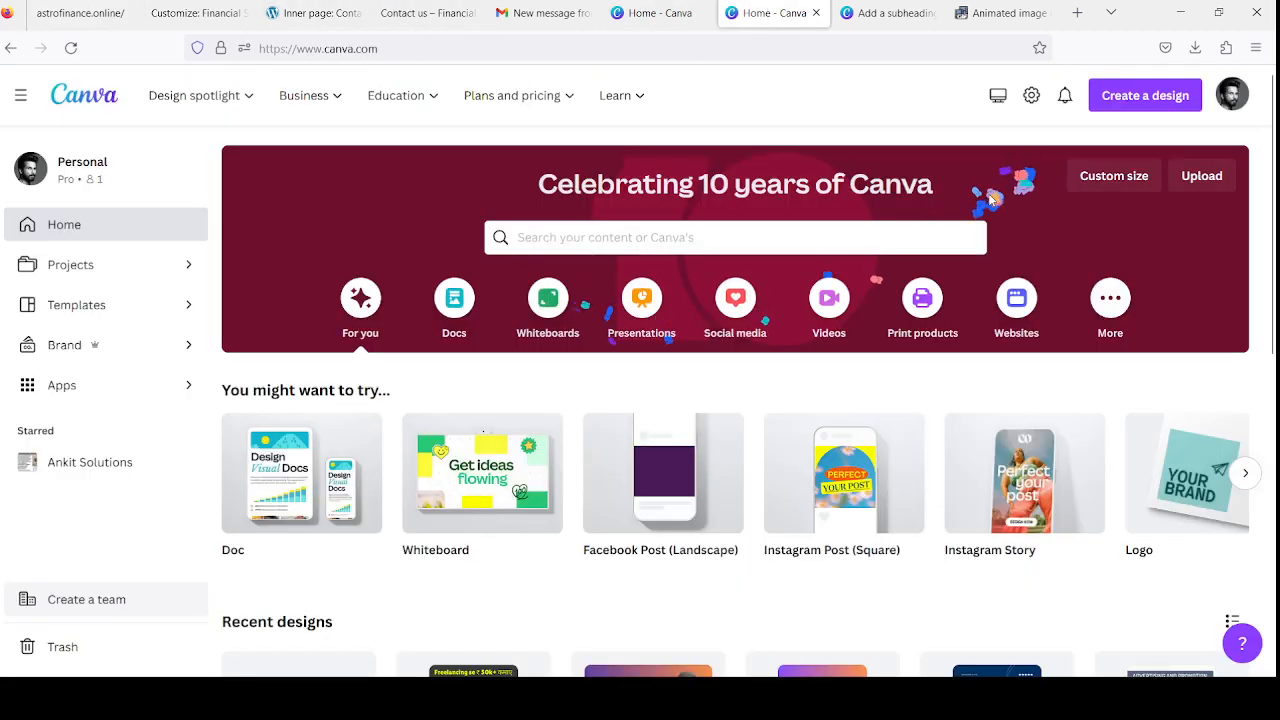
pyautogui.click(1115, 186)
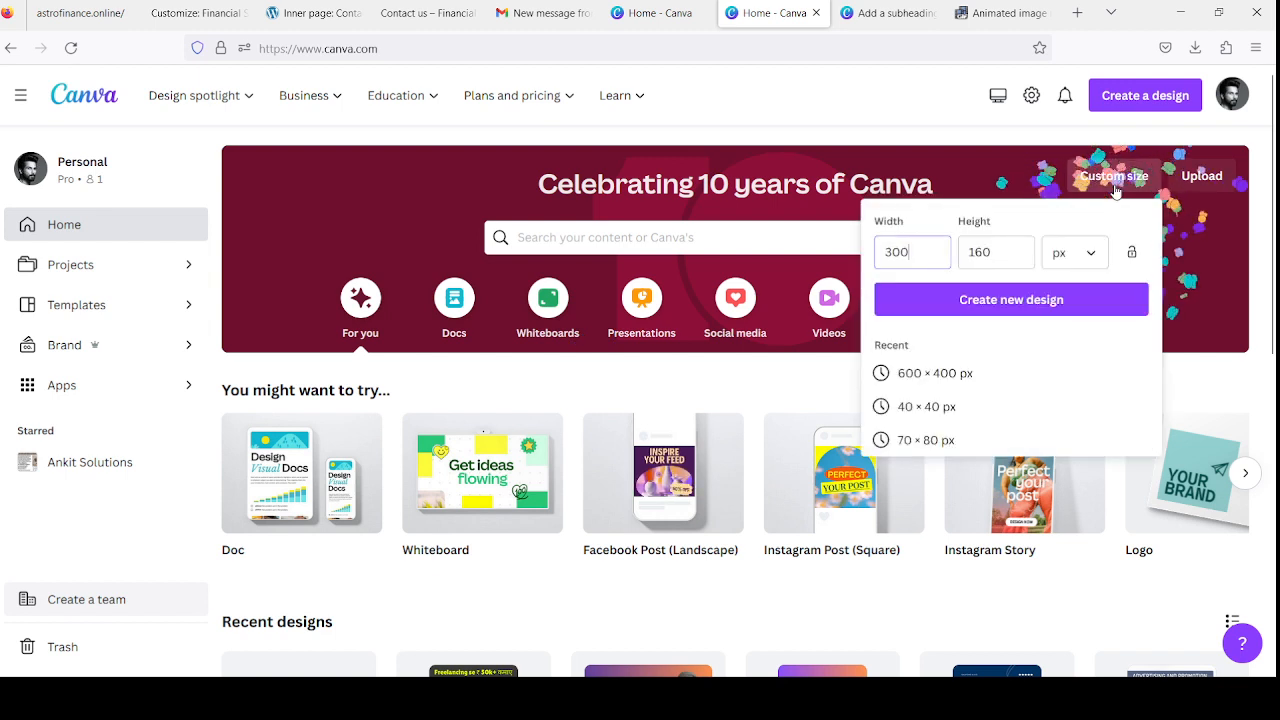
pyautogui.press('BackSpace')
pyautogui.press('BackSpace')
pyautogui.press('BackSpace')
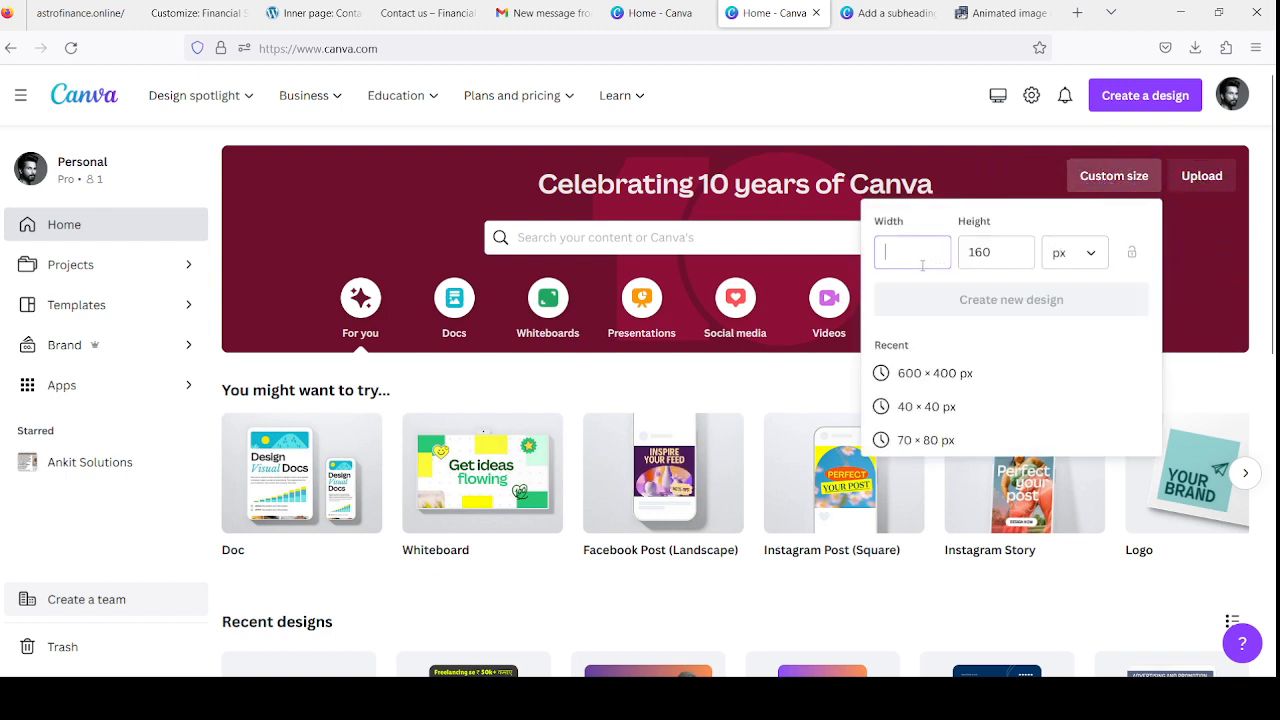
pyautogui.write('180')
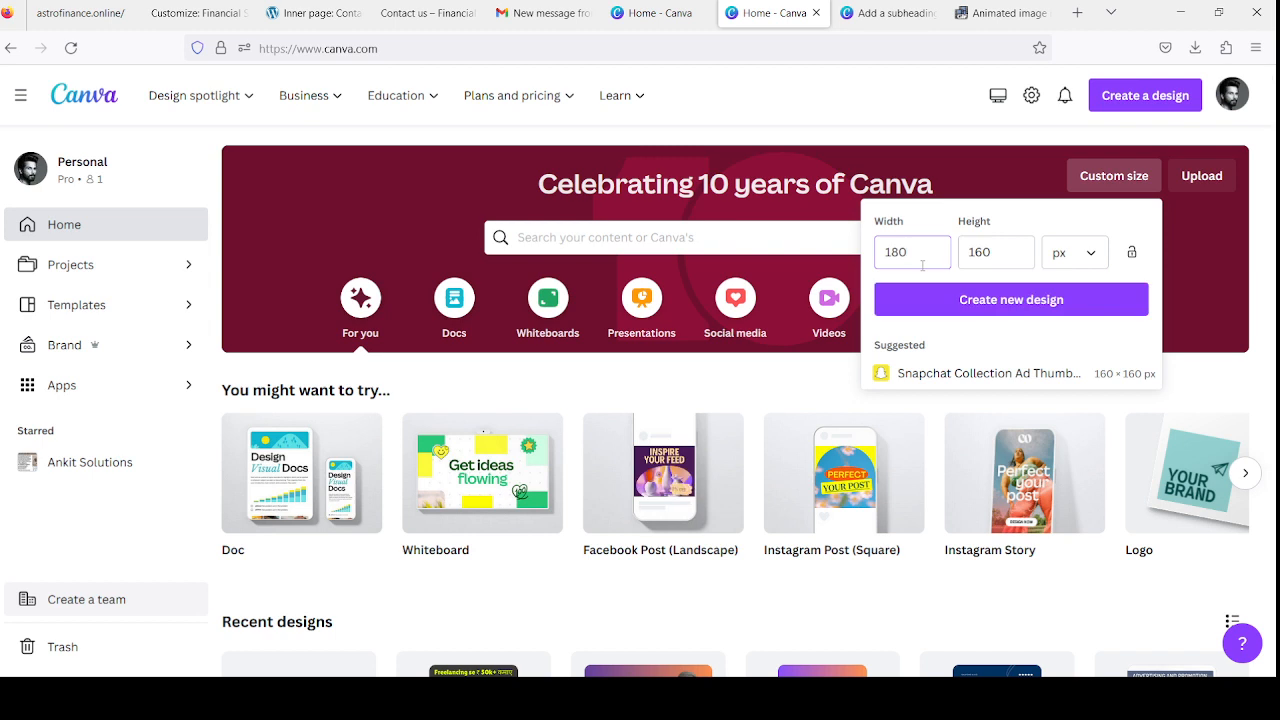
pyautogui.click(991, 251)
pyautogui.press('BackSpace')
pyautogui.press('BackSpace')
pyautogui.press('BackSpace')
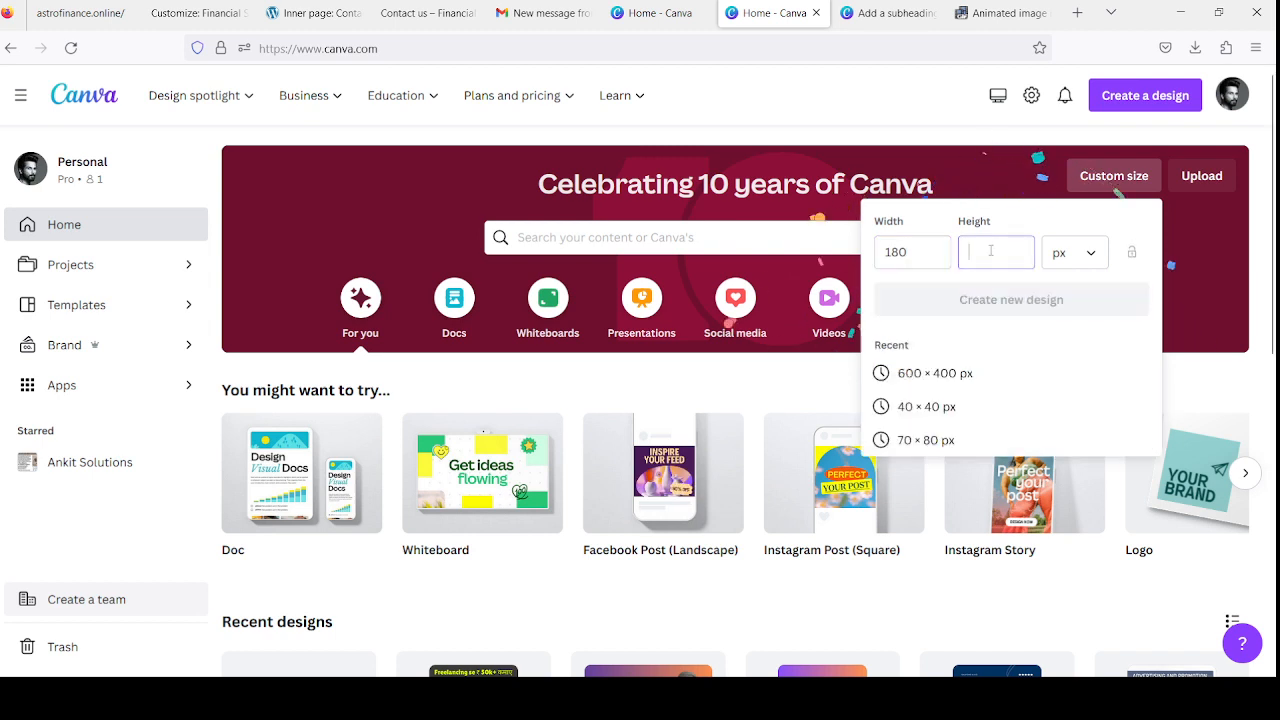
pyautogui.write('60')
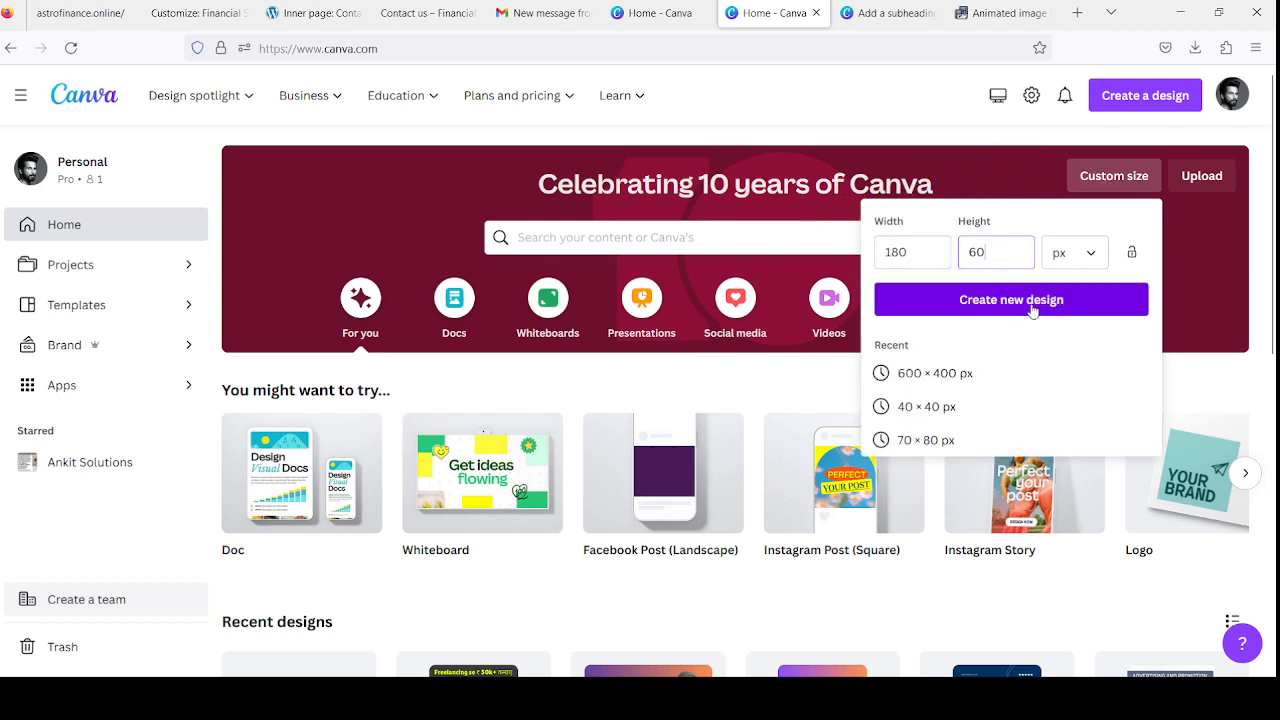
pyautogui.click(1006, 299)
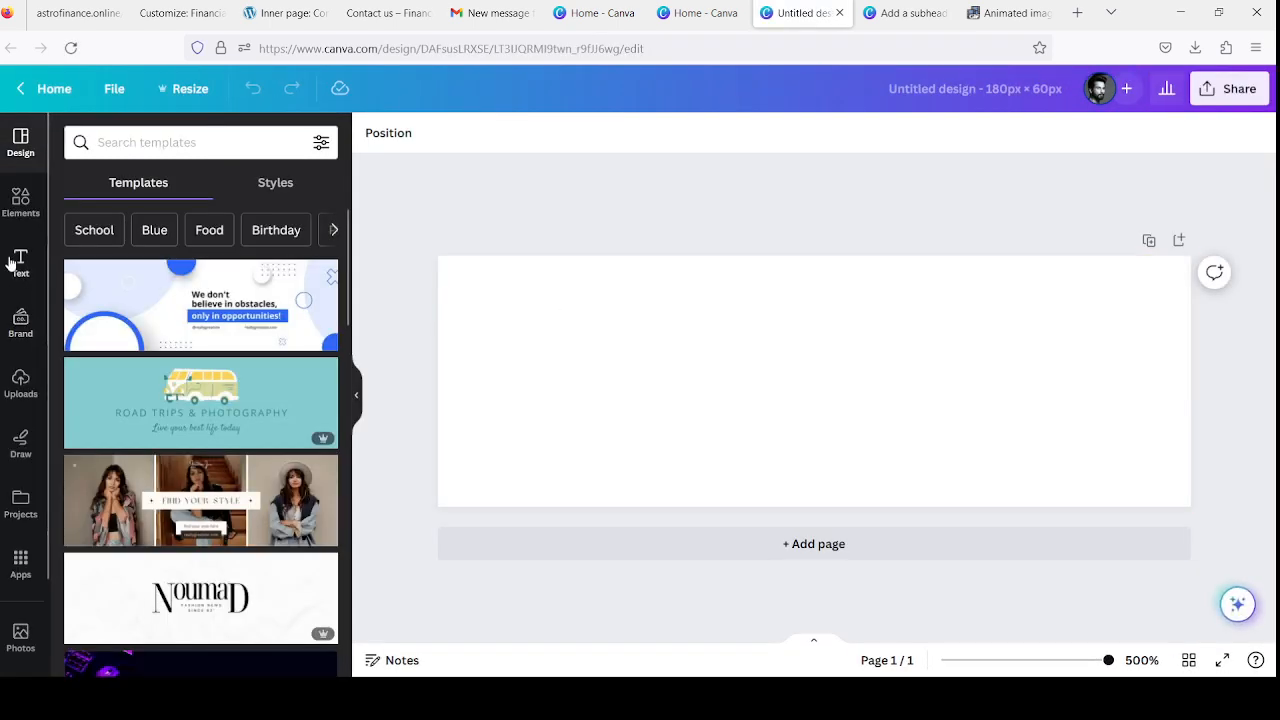
# - Paste the copied "WordPress Course" logo image into the design's uploads and place it on the blank canvas
pyautogui.click(20, 385)
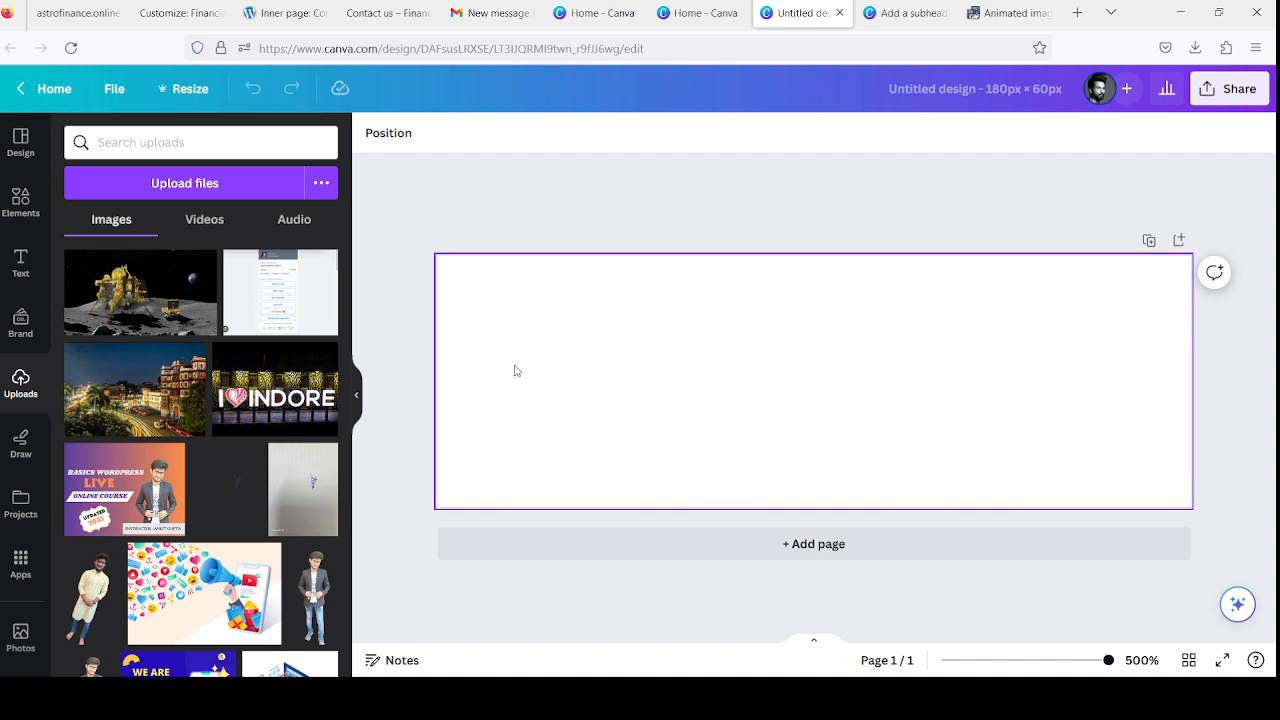
pyautogui.hotkey('ctrl', 'v')
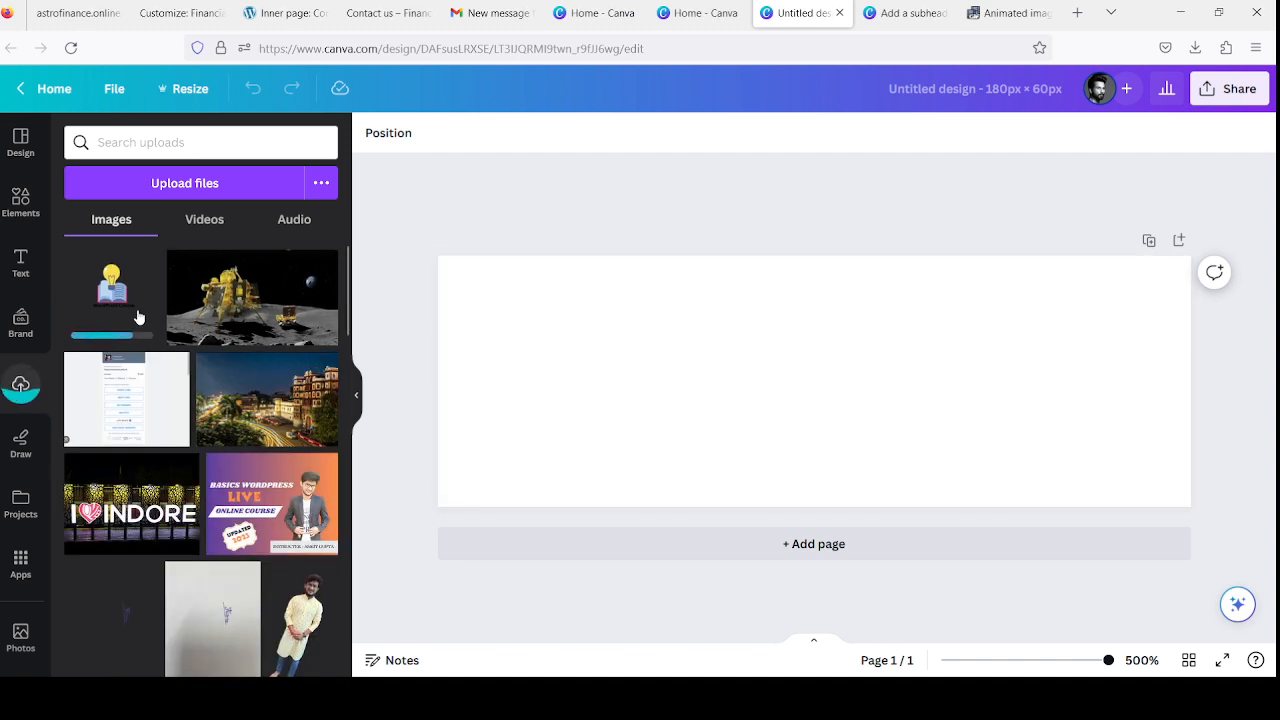
pyautogui.click(968, 380)
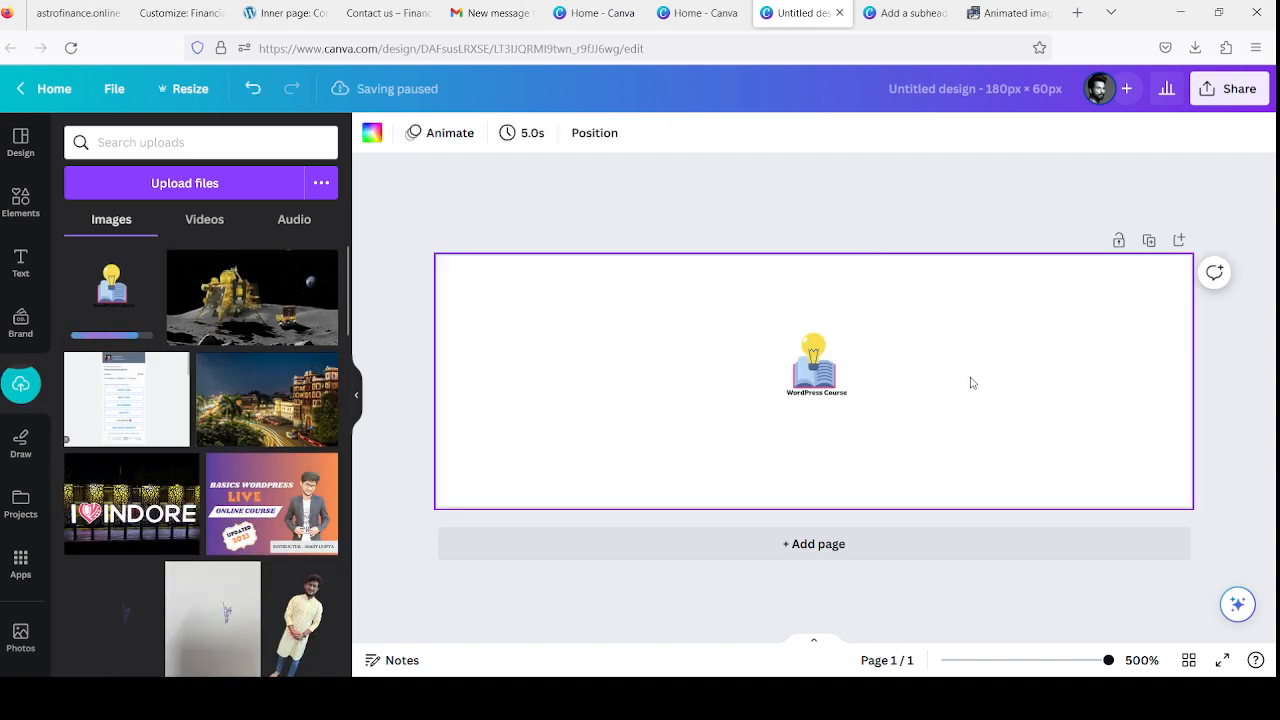
# - Enlarge the logo image until its frame fills the full height of the canvas
pyautogui.click(855, 380)
pyautogui.moveTo(743, 381); pyautogui.dragTo(686, 371)
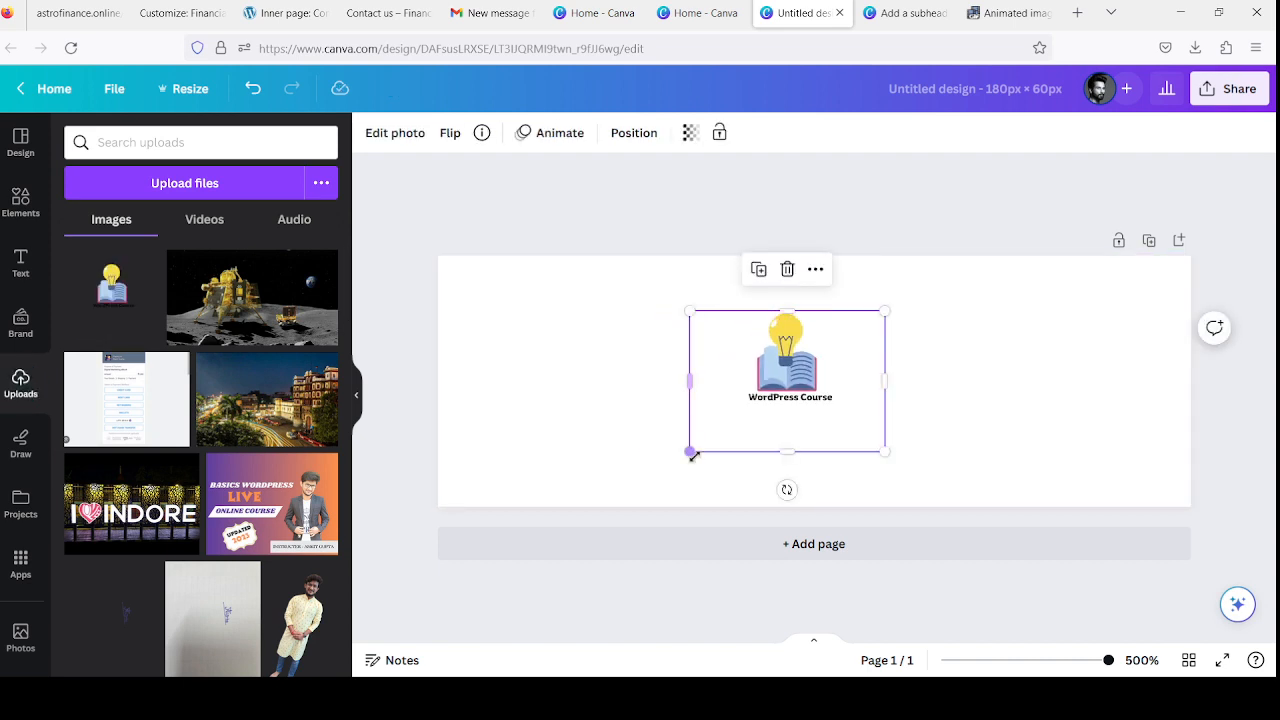
pyautogui.moveTo(689, 451); pyautogui.dragTo(612, 506)
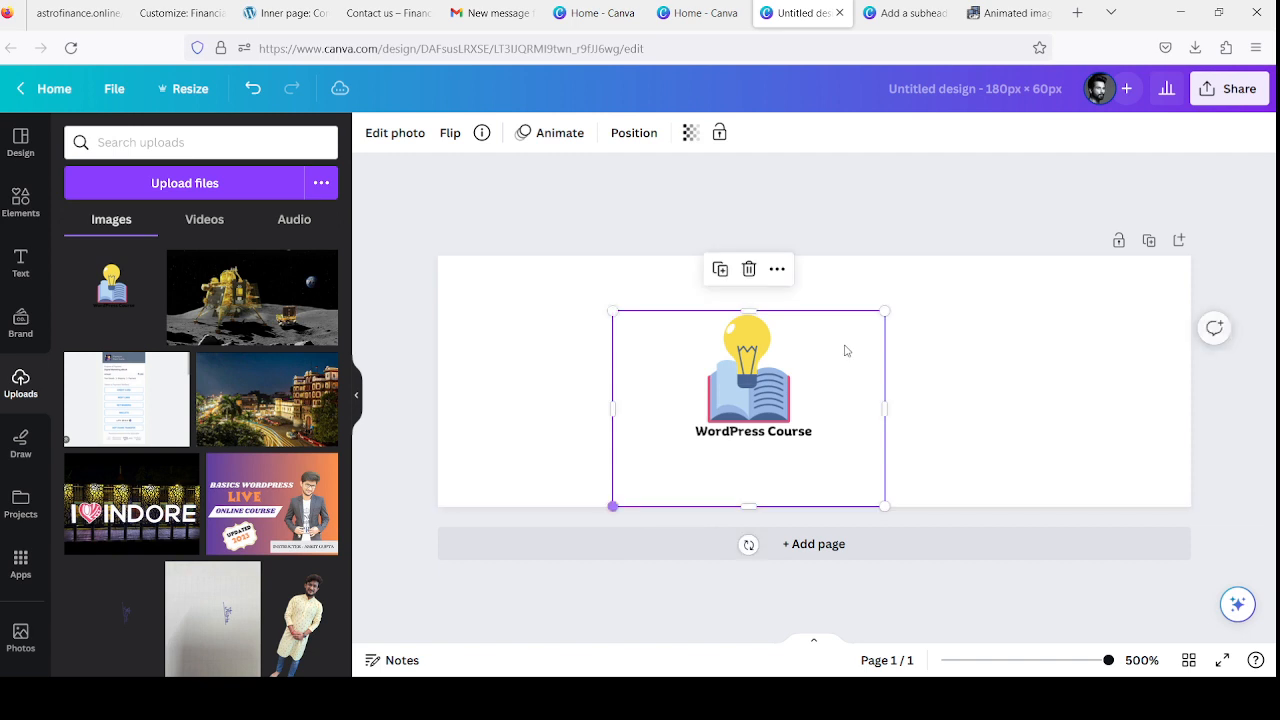
pyautogui.moveTo(878, 314); pyautogui.dragTo(963, 258)
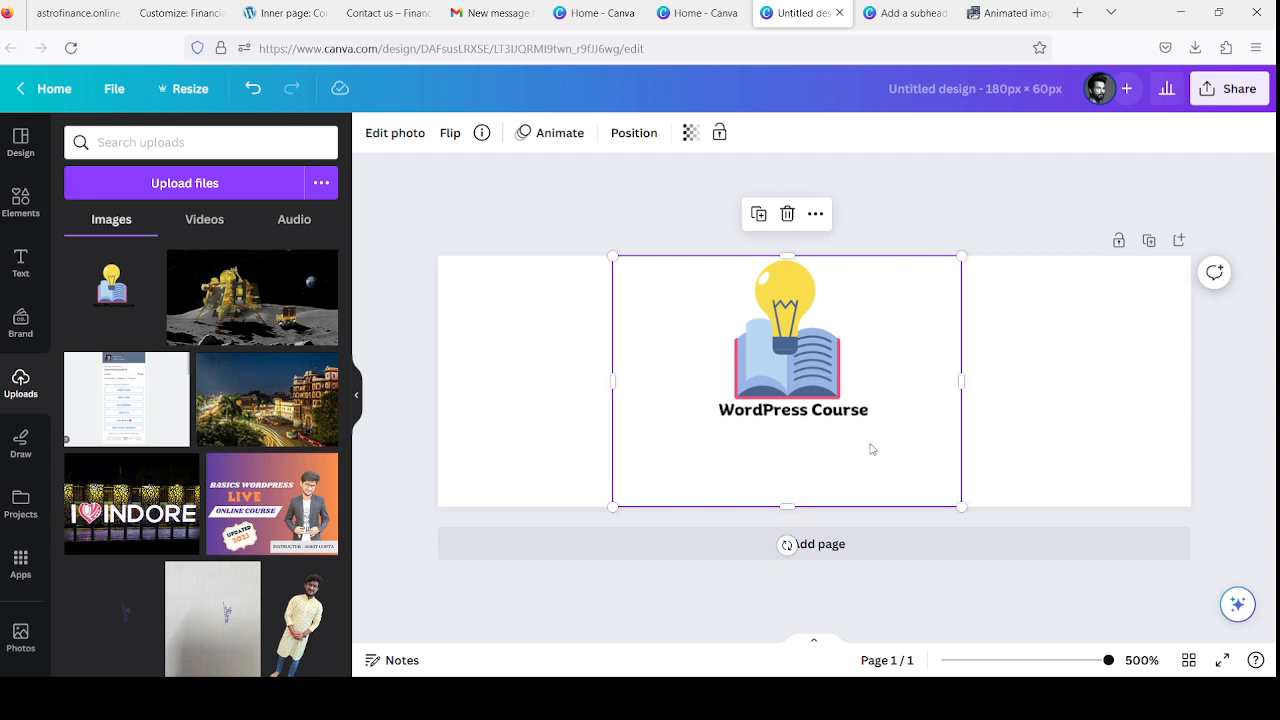
# - Crop the empty area below the "WordPress Course" text and move the logo down to the canvas's vertical middle
pyautogui.click(787, 518)
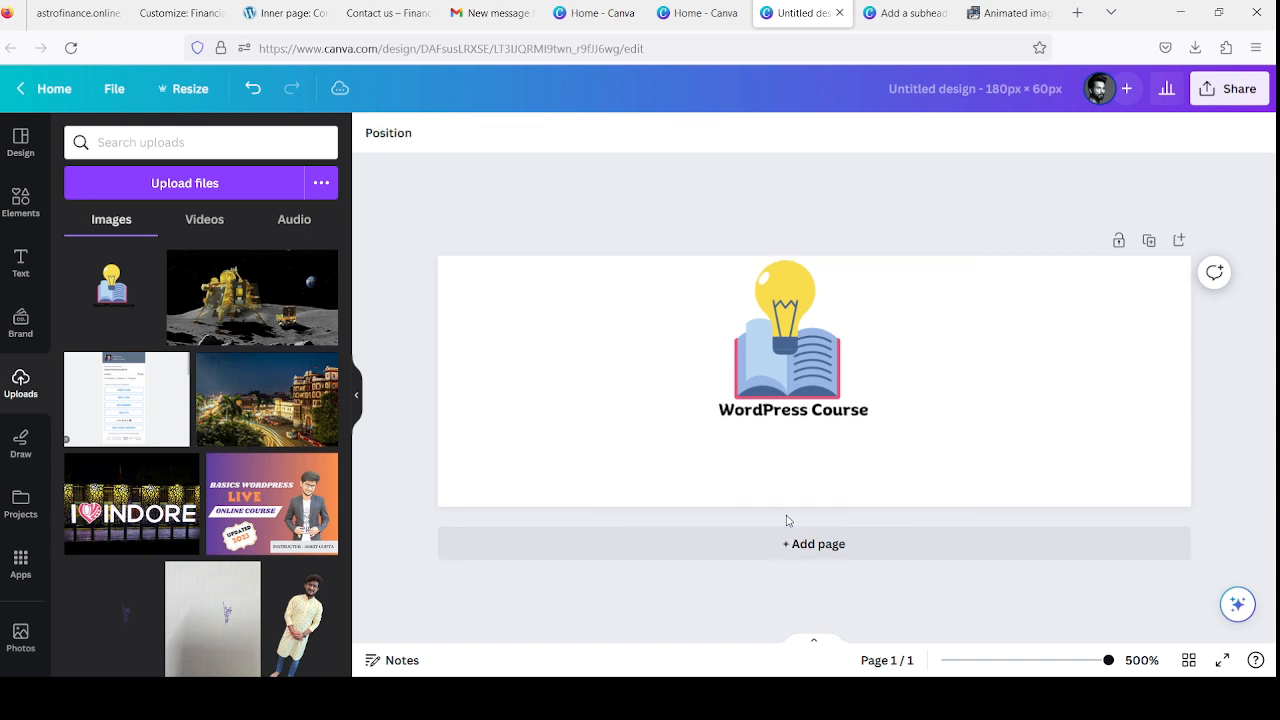
pyautogui.click(820, 437)
pyautogui.moveTo(787, 507); pyautogui.dragTo(803, 437)
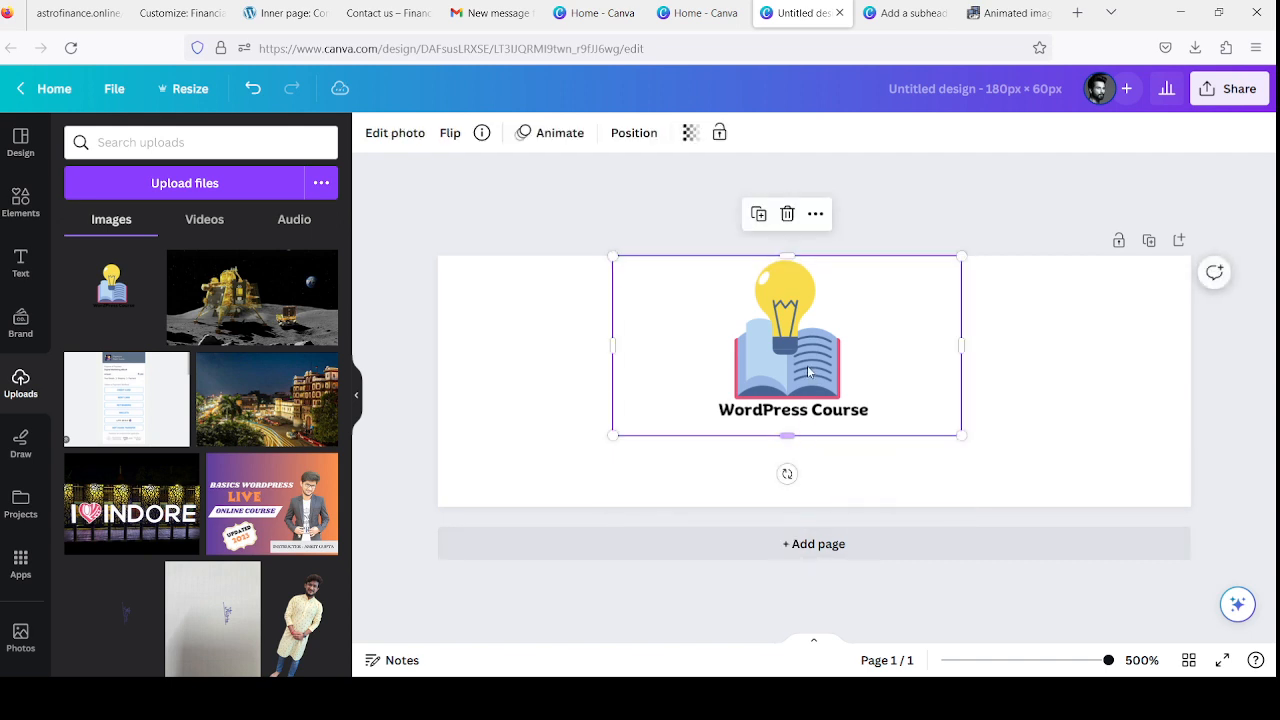
pyautogui.moveTo(810, 368); pyautogui.dragTo(808, 412)
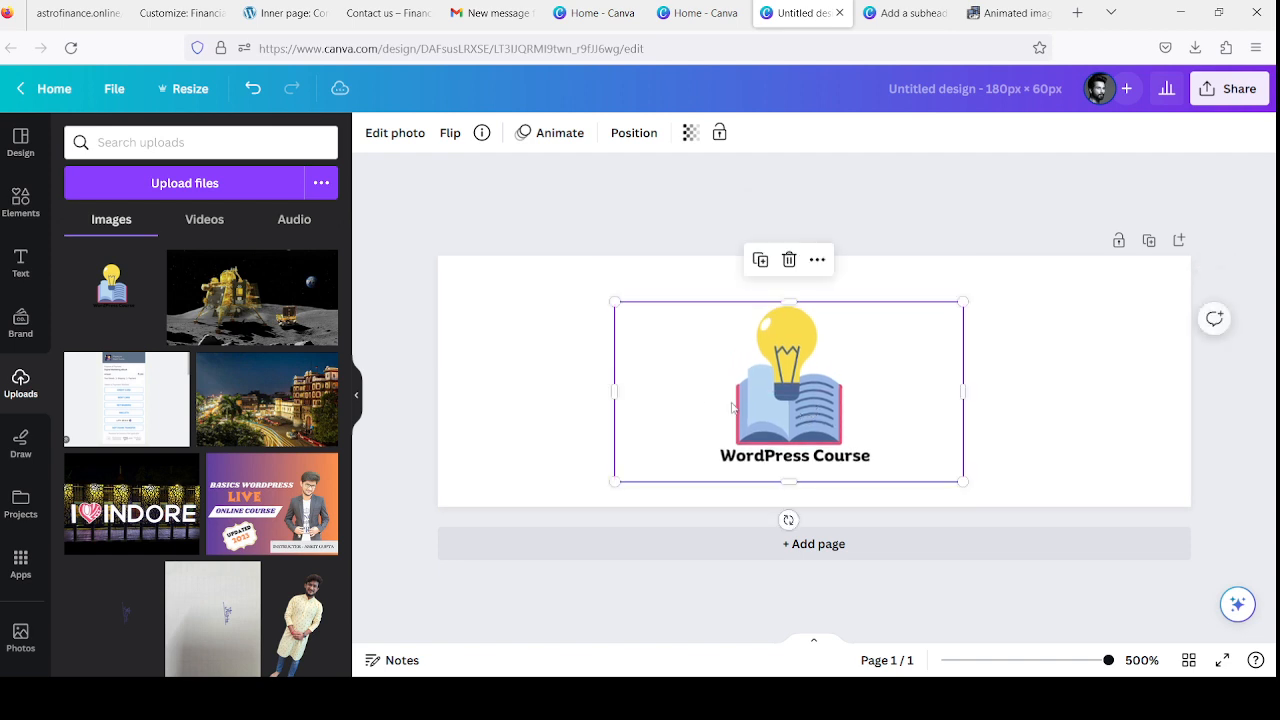
# - Extend the logo image frame slightly to the left and deselect the image
pyautogui.click(567, 392)
pyautogui.click(626, 392)
pyautogui.moveTo(614, 390)
pyautogui.mouseDown()
pyautogui.moveTo(578, 391)
pyautogui.moveTo(603, 389)
pyautogui.mouseUp()
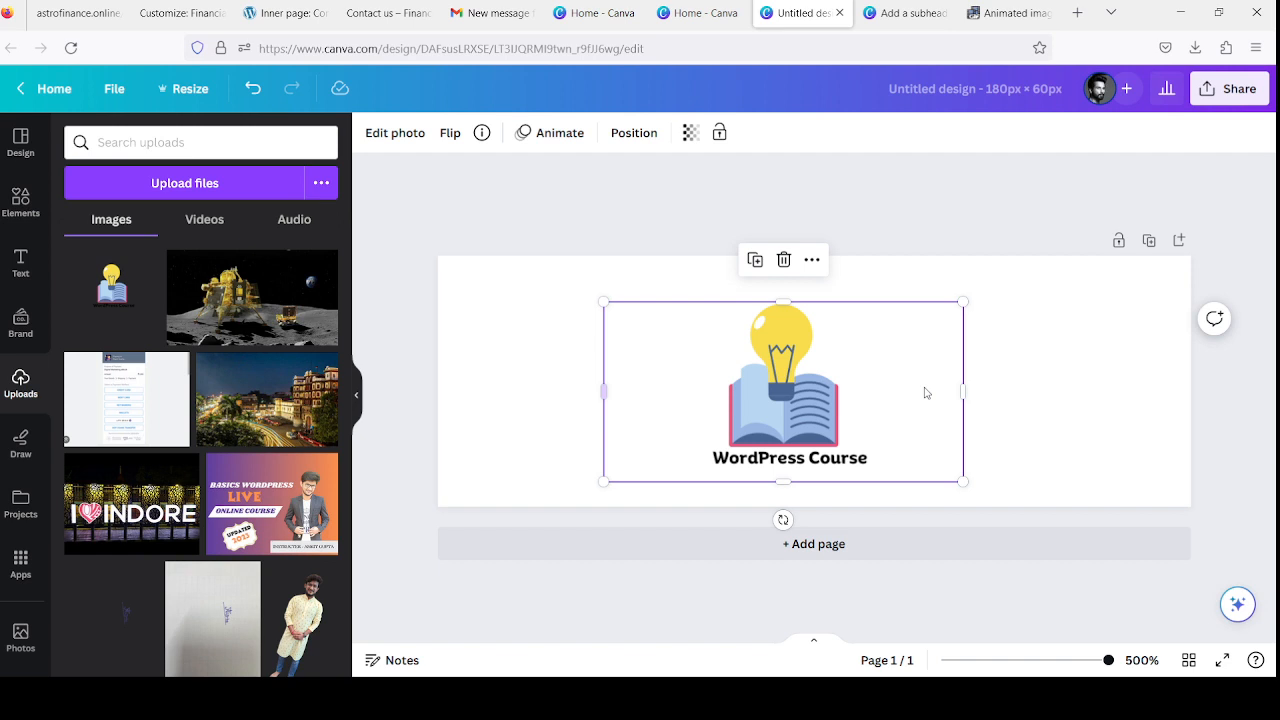
pyautogui.click(1040, 412)
# - Download the "WordPress Course" logo design as a JPG at 180 × 60 px
pyautogui.click(1236, 89)
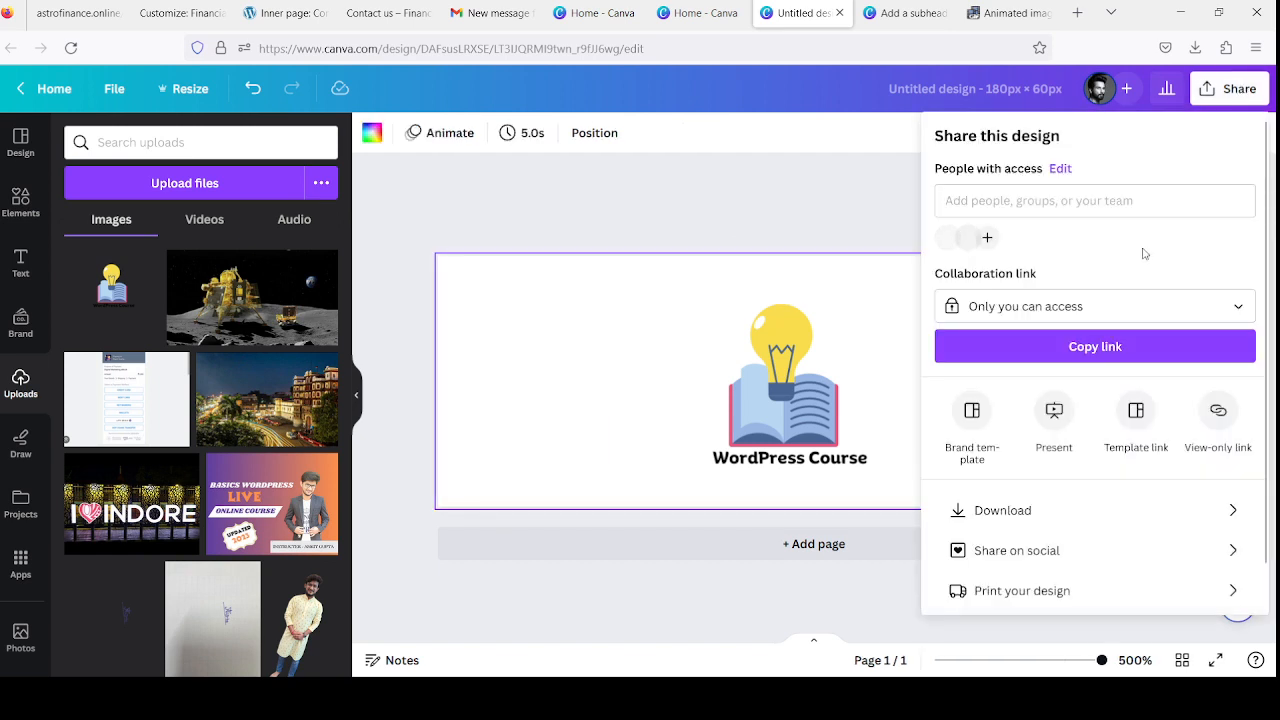
pyautogui.click(1014, 512)
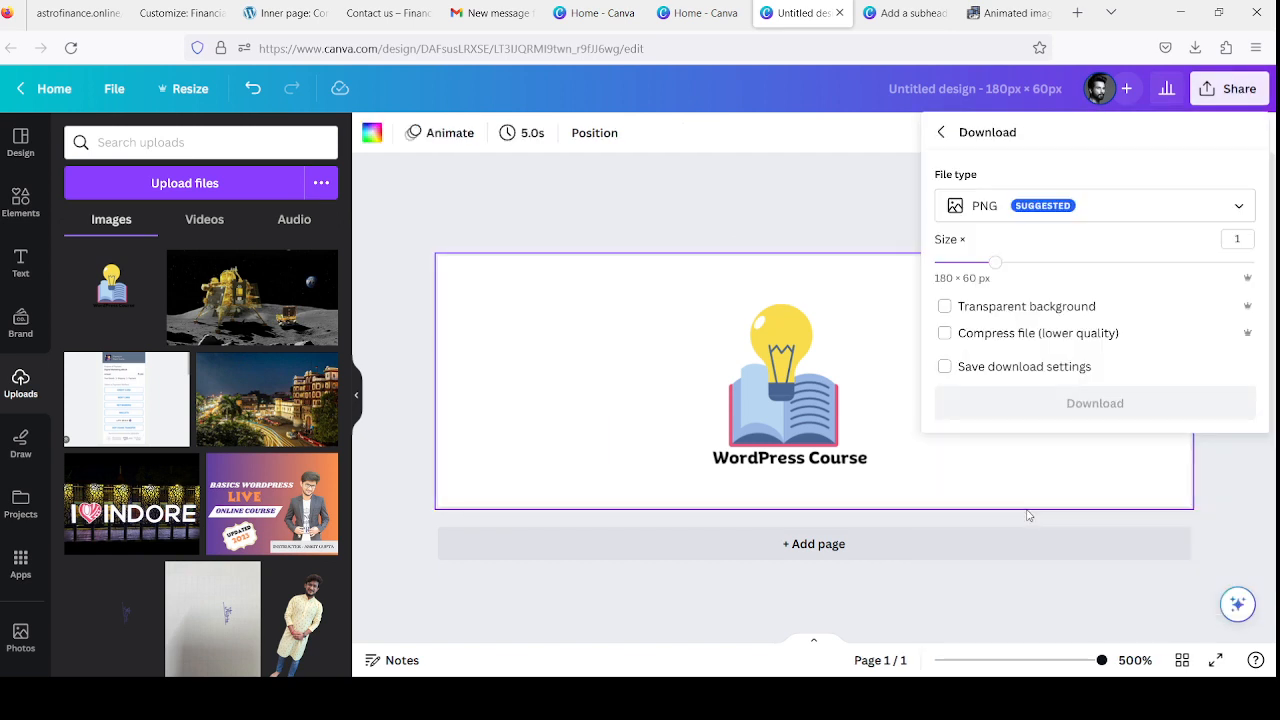
pyautogui.click(1103, 208)
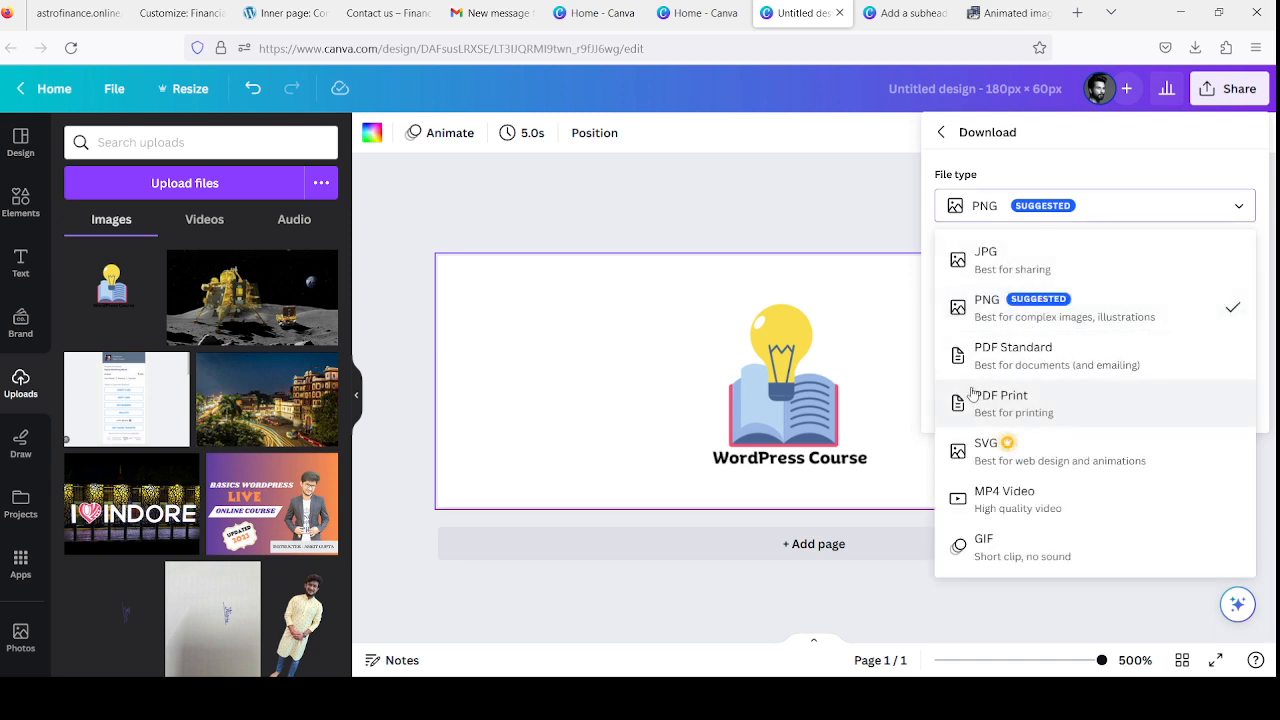
pyautogui.click(980, 268)
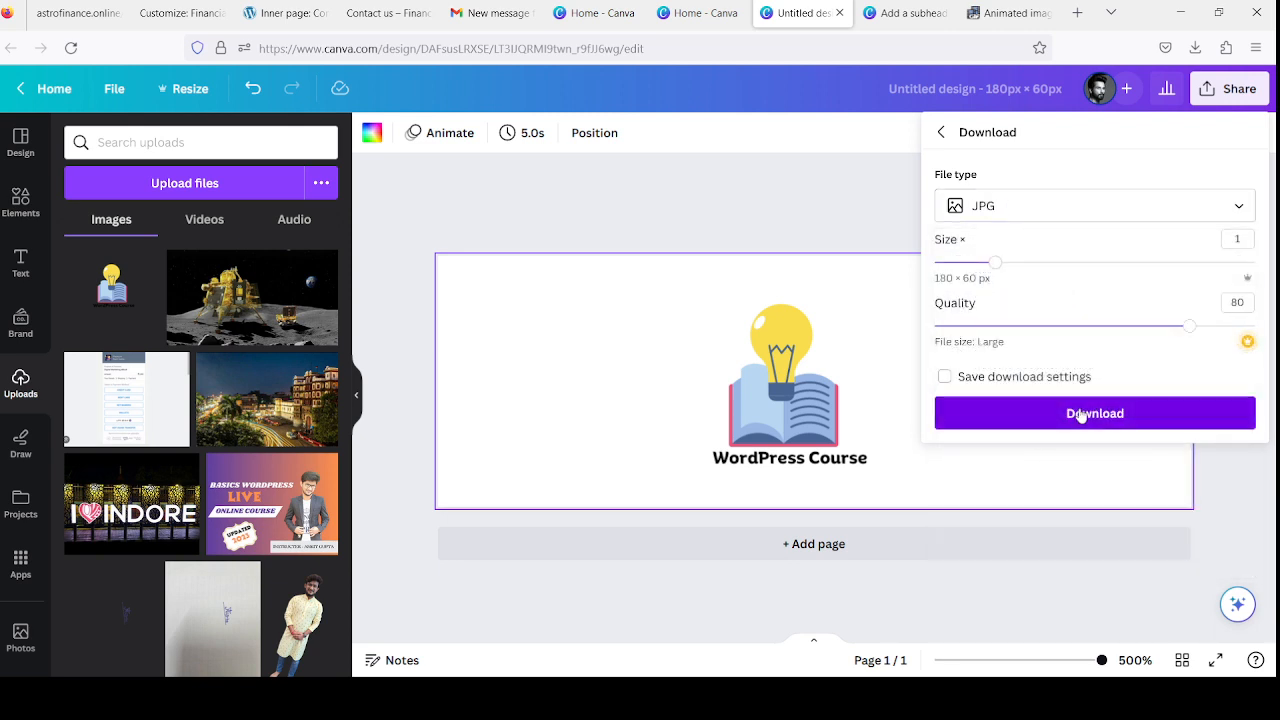
pyautogui.click(1077, 414)
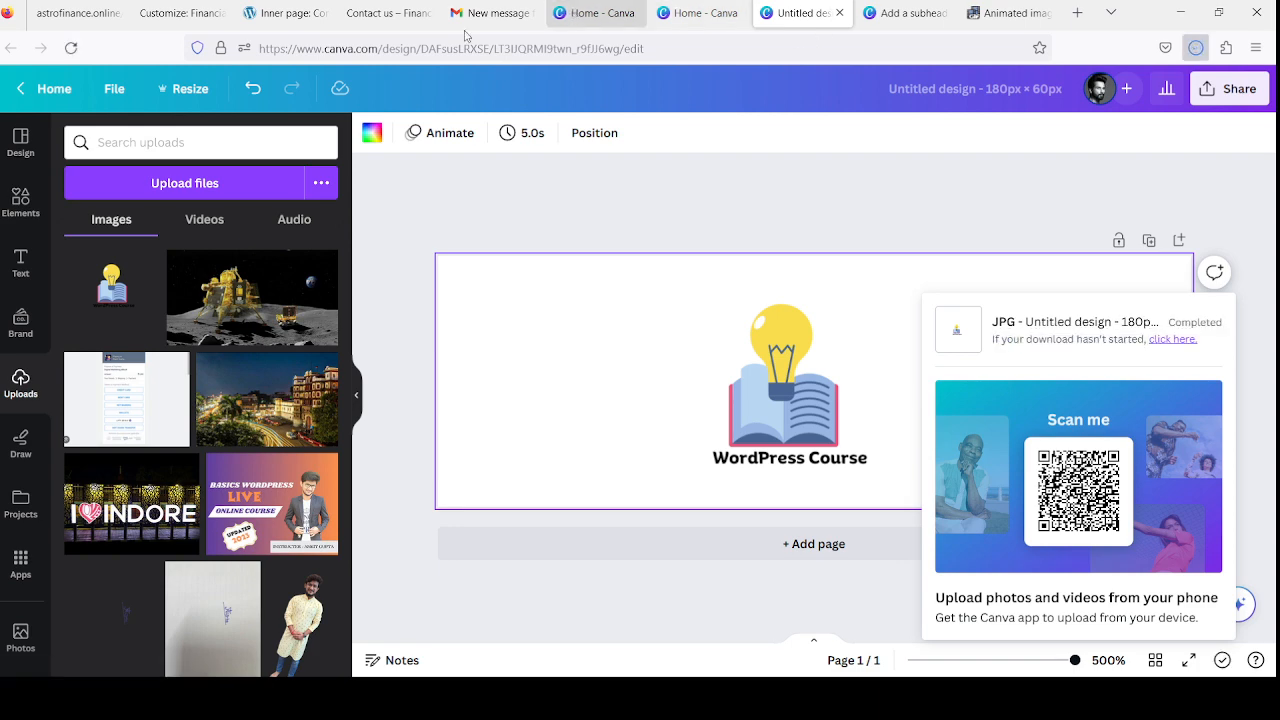
# - Switch to the WordPress Customizer and replace the current site logo with the downloaded Untitled design(1) JPG, uploading it and accepting the full-frame crop
pyautogui.click(160, 18)
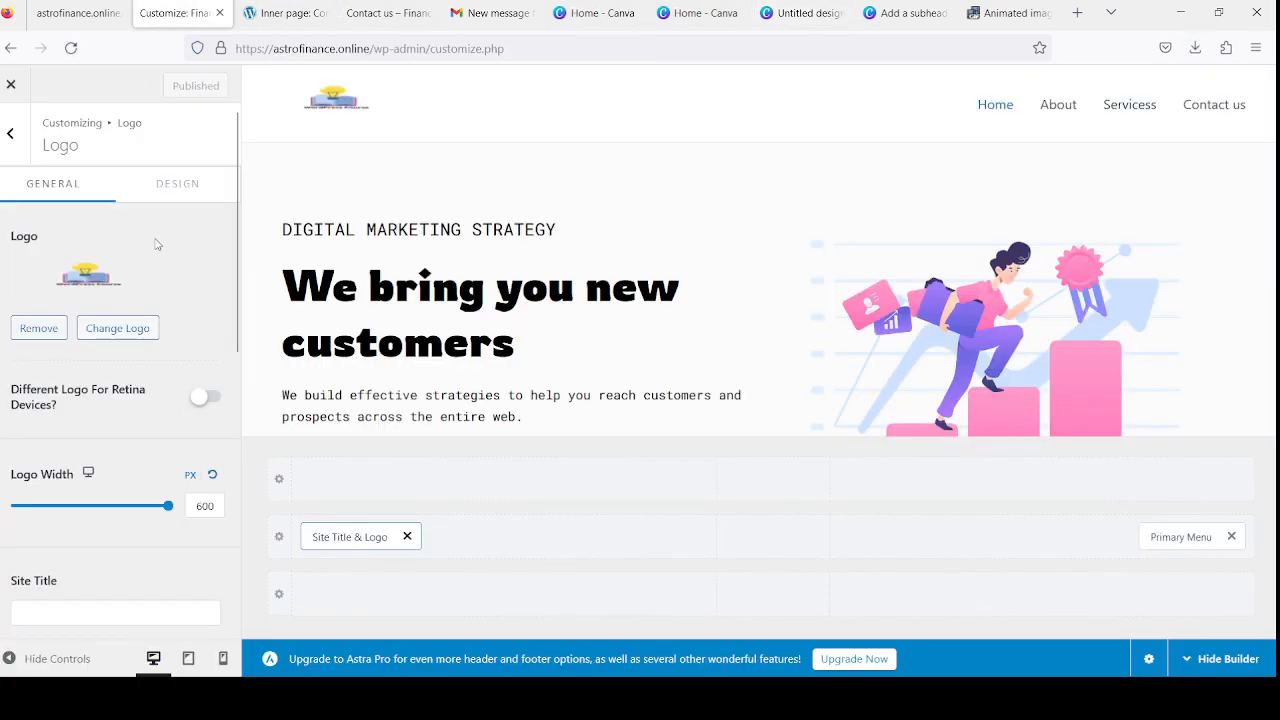
pyautogui.click(47, 333)
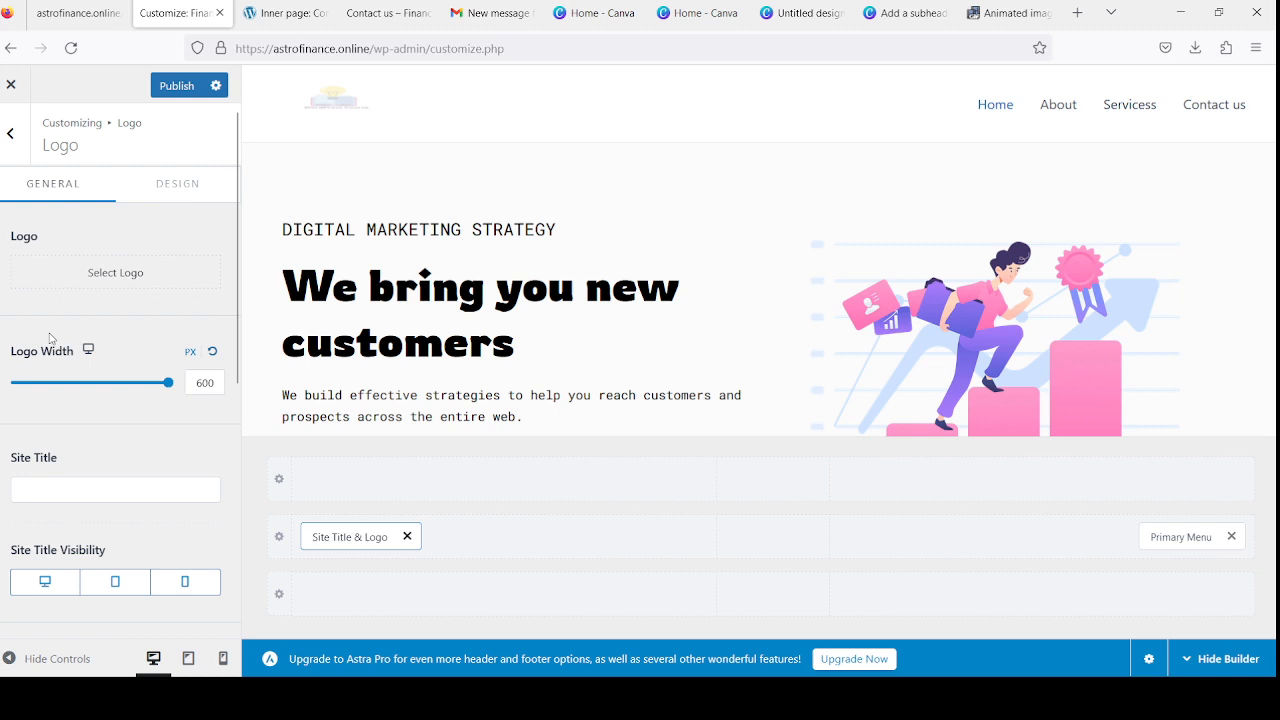
pyautogui.click(130, 278)
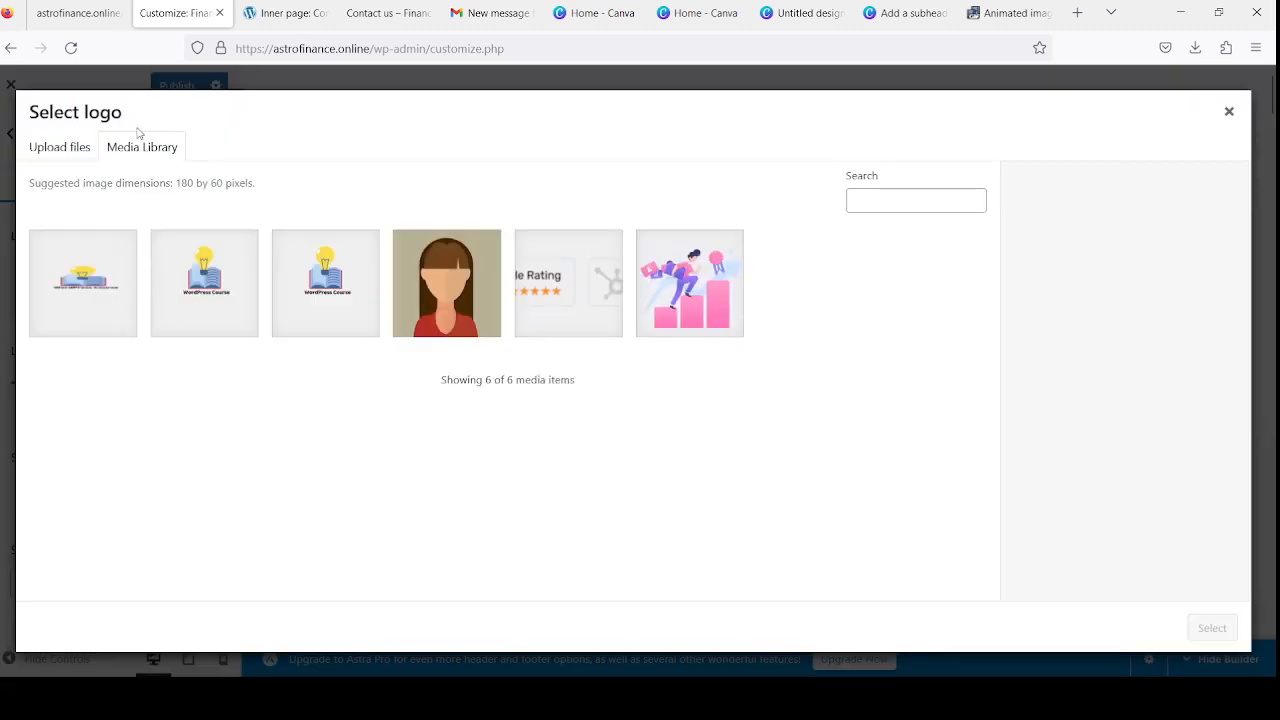
pyautogui.click(61, 152)
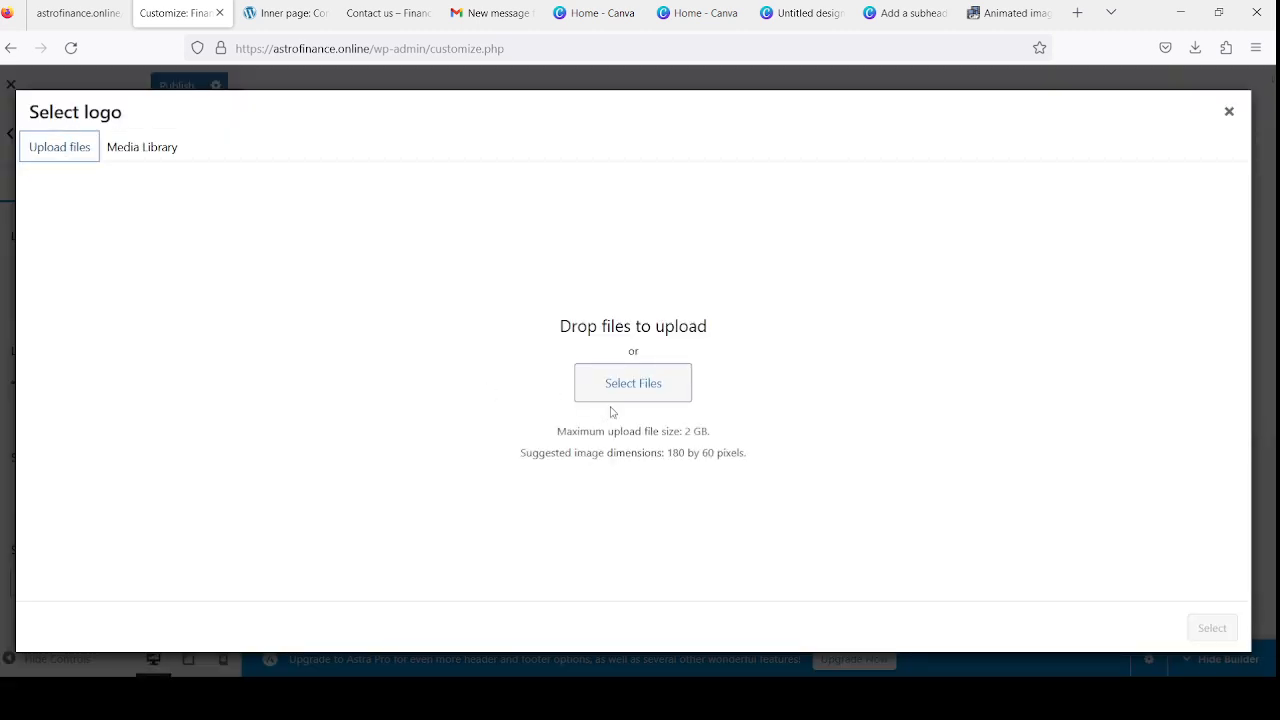
pyautogui.click(645, 390)
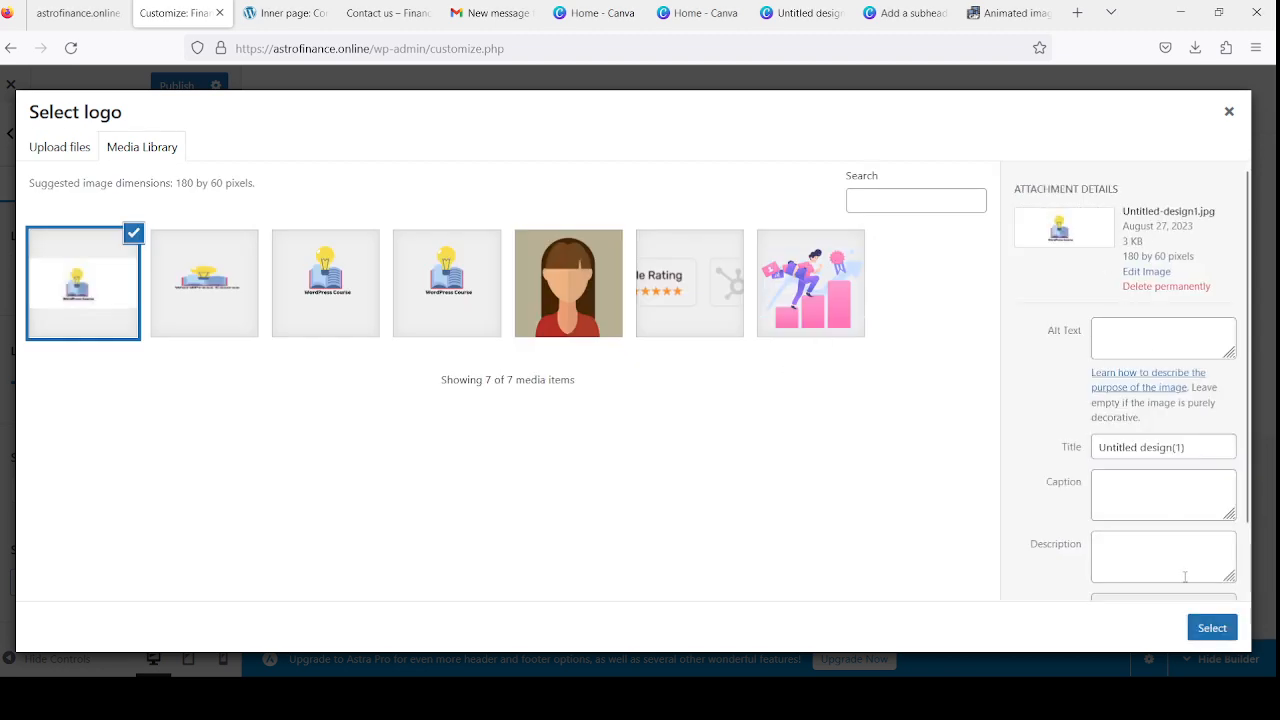
pyautogui.click(1210, 634)
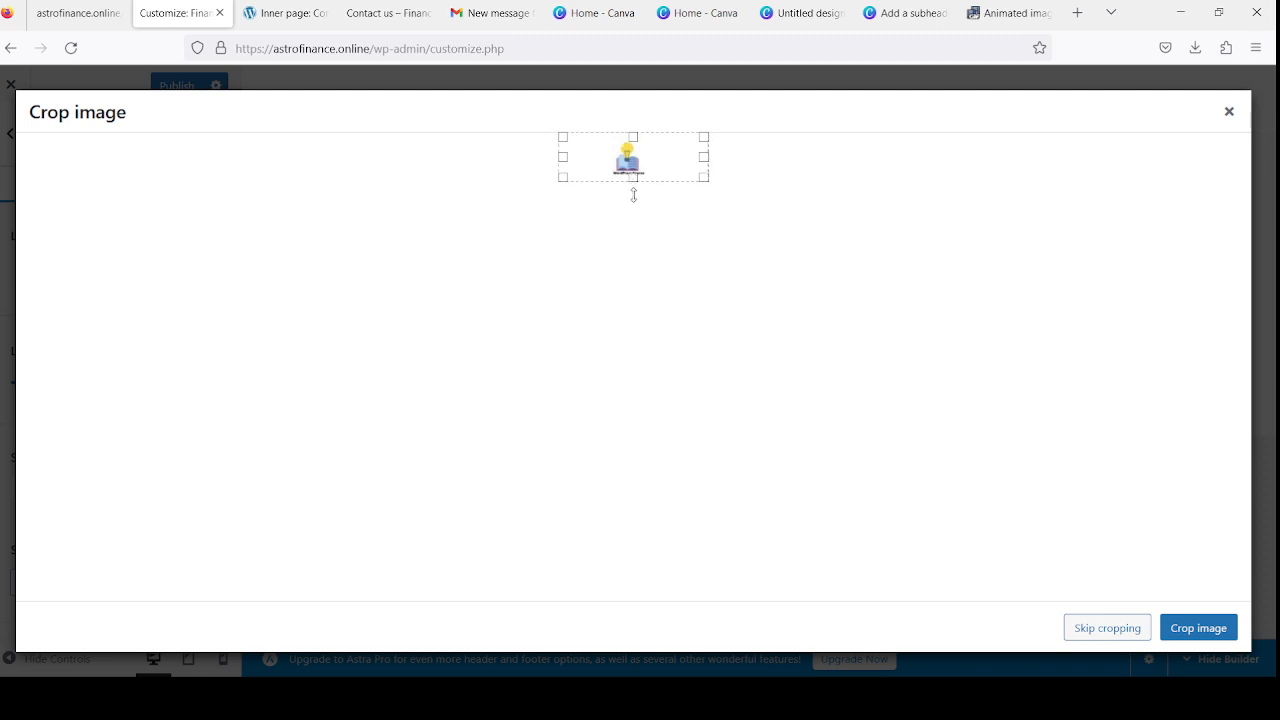
pyautogui.click(1206, 622)
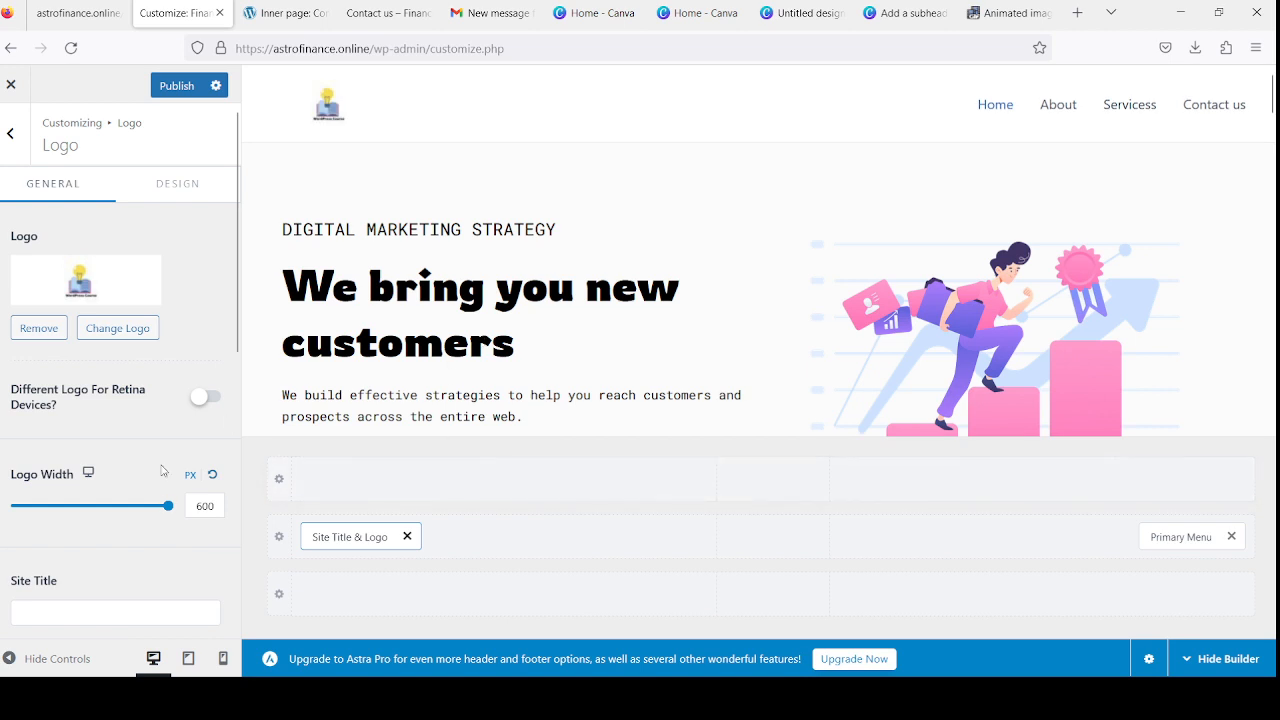
# - Set the logo width to the 600 px maximum and publish the Customizer changes
pyautogui.scroll(-1, 178, 536)
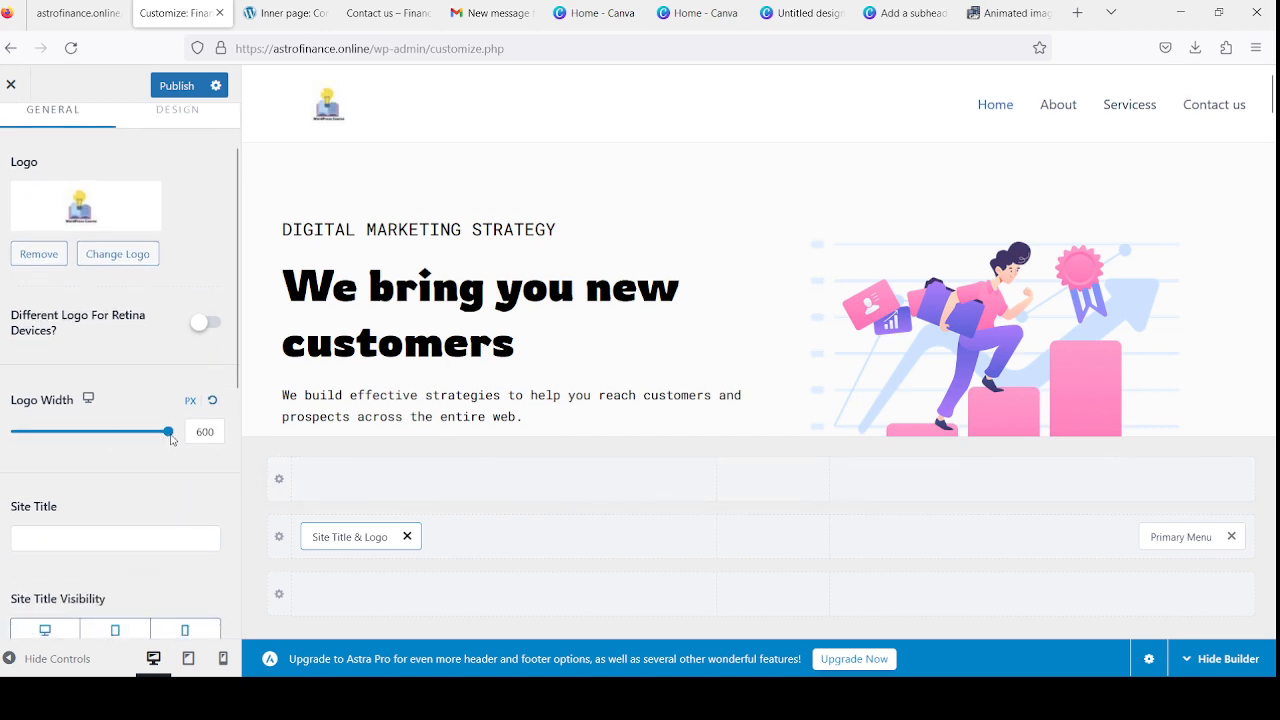
pyautogui.moveTo(164, 438); pyautogui.dragTo(203, 451)
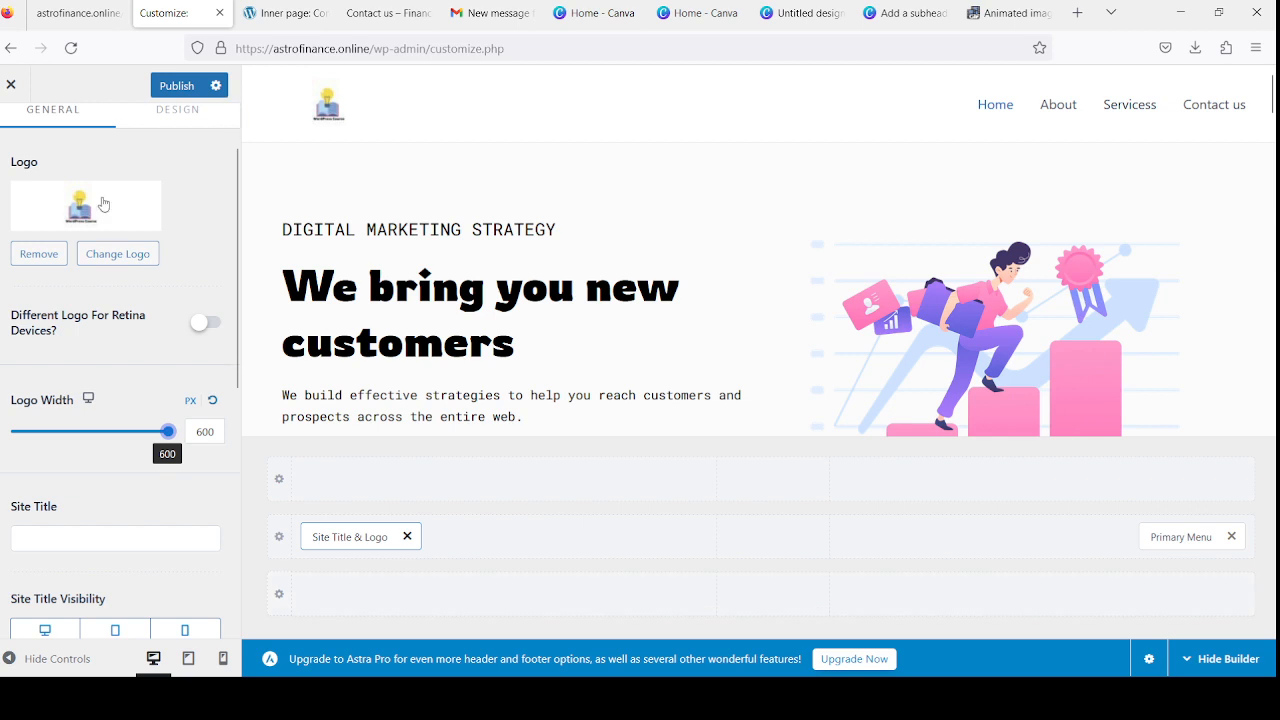
pyautogui.click(179, 85)
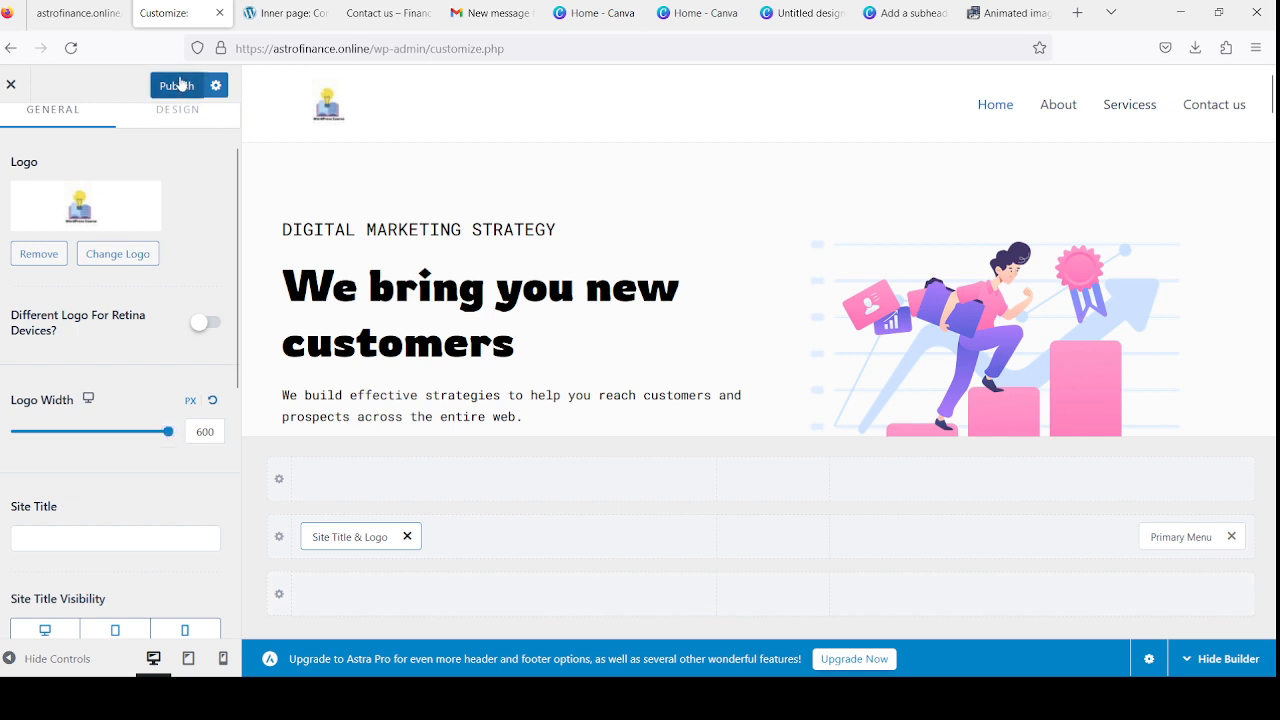
# - Open the live astrofinance.online home page and examine the new logo in its header
pyautogui.click(78, 10)
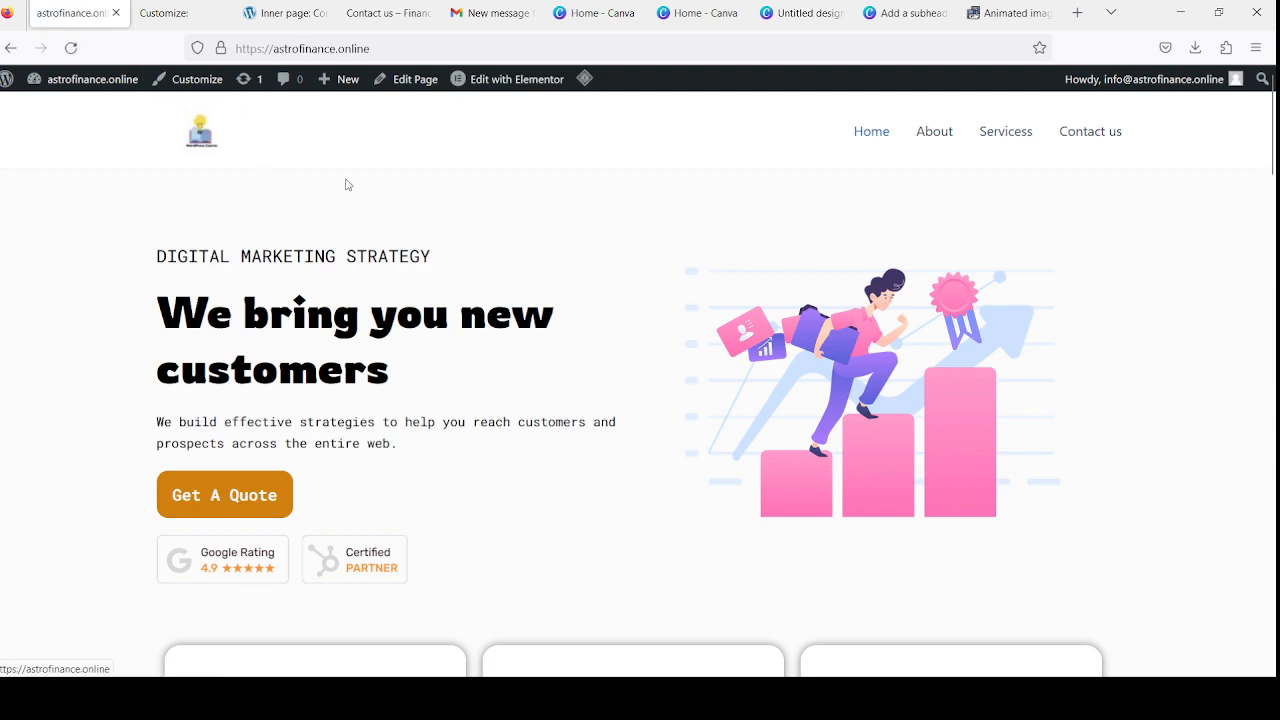
pyautogui.scroll(-2, 346, 183)
pyautogui.scroll(2, 347, 184)
pyautogui.scroll(-1, 347, 184)
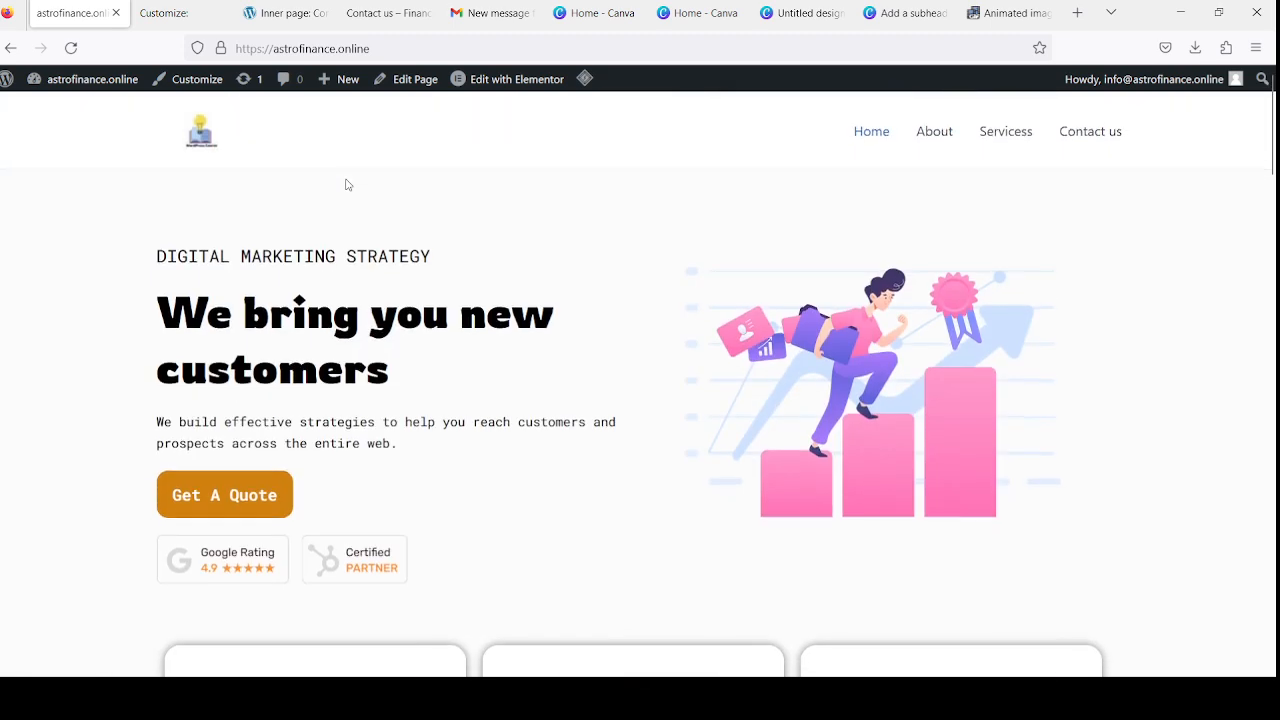